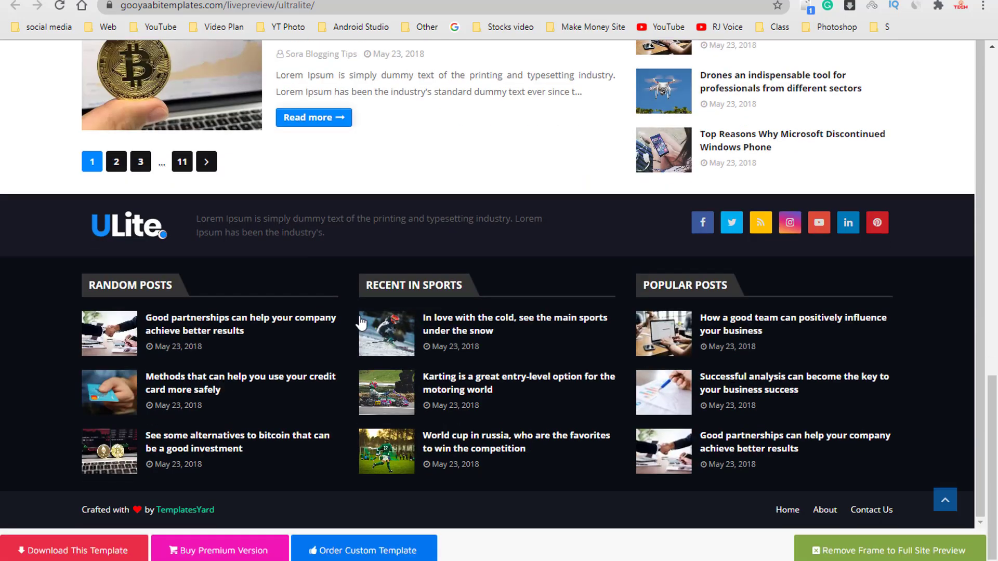
# - Look over the ULite template's live preview from the footer back up to its header and featured posts
pyautogui.scroll(3, 365, 264)
pyautogui.scroll(10, 366, 265)
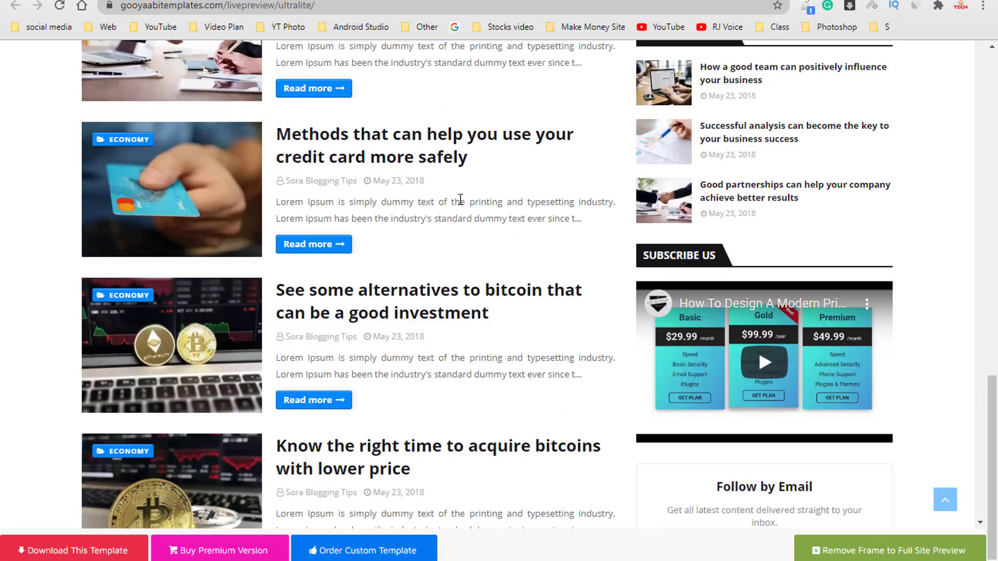
pyautogui.scroll(15, 454, 204)
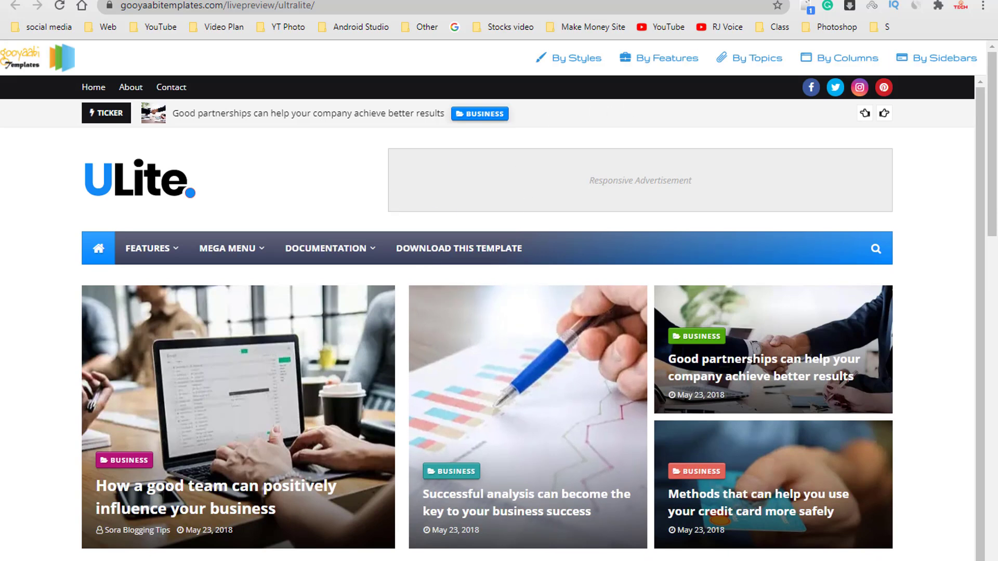
pyautogui.press('super+d')
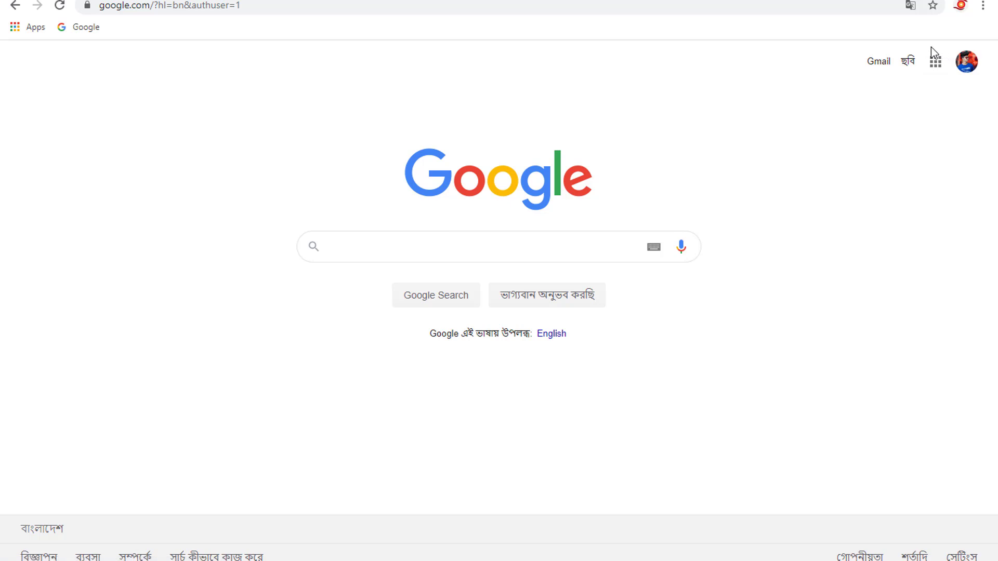
# - Search Google for "blogger" and open the Blogger.com site
pyautogui.click(395, 247)
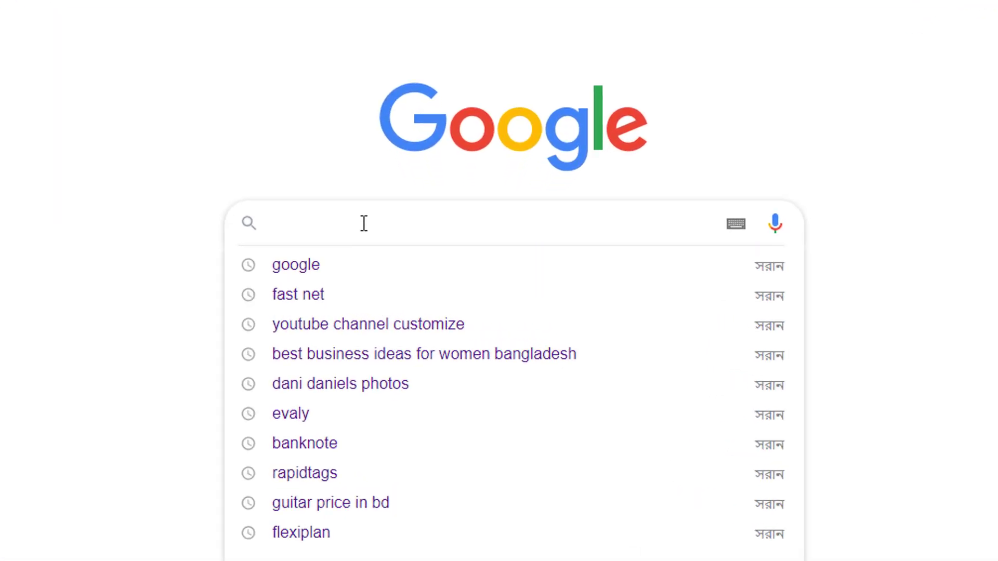
pyautogui.write('blogger')
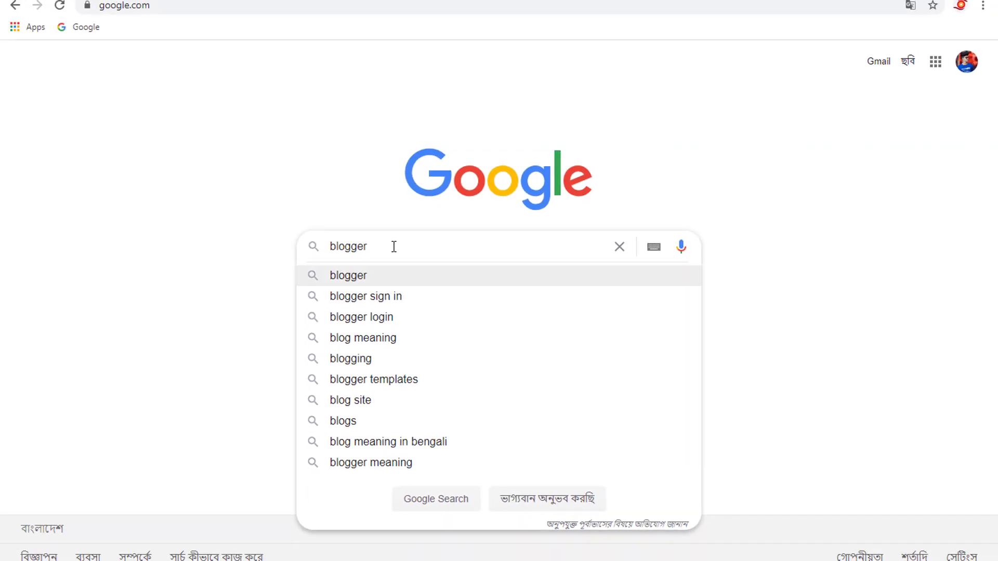
pyautogui.press('Return')
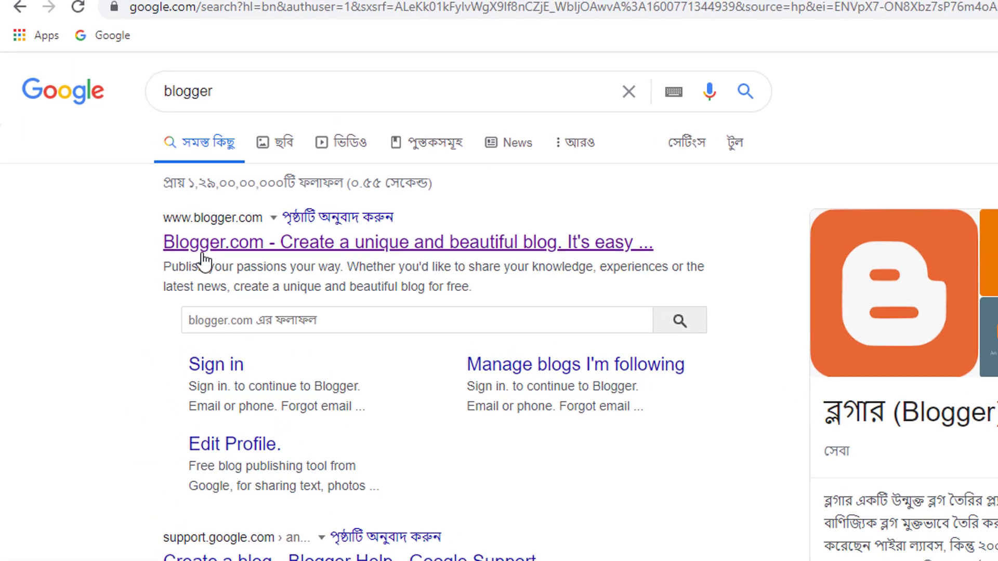
pyautogui.click(258, 264)
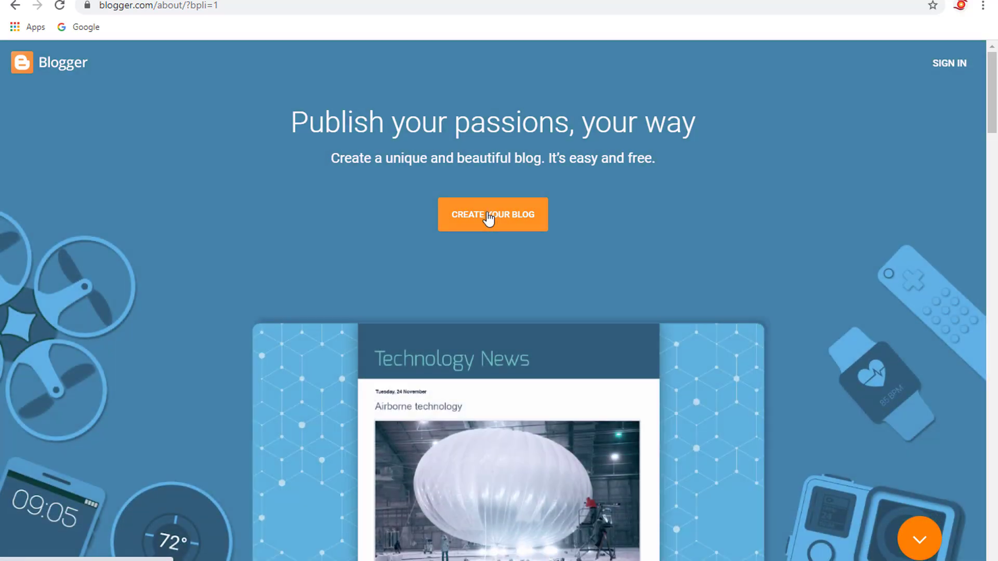
# - Start creating a blog with the second listed Google account and title it "RJ TecH"
pyautogui.click(488, 219)
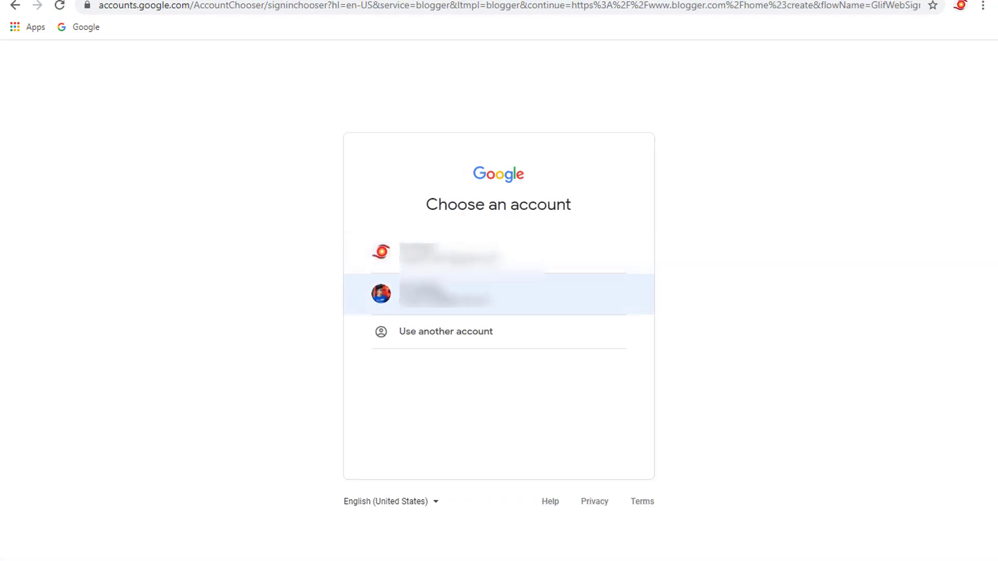
pyautogui.click(434, 296)
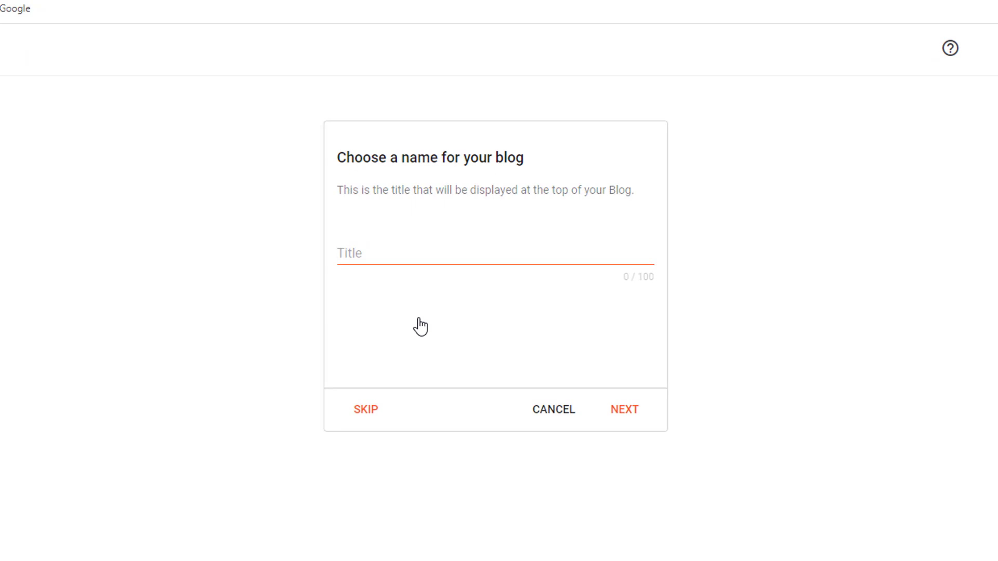
pyautogui.click(400, 259)
pyautogui.write('RJ TecH')
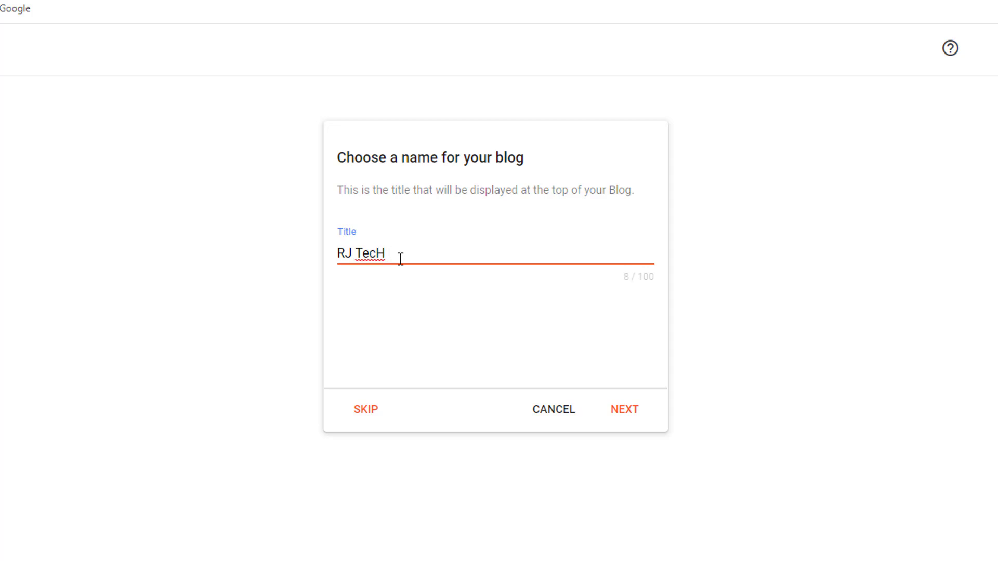
pyautogui.click(625, 410)
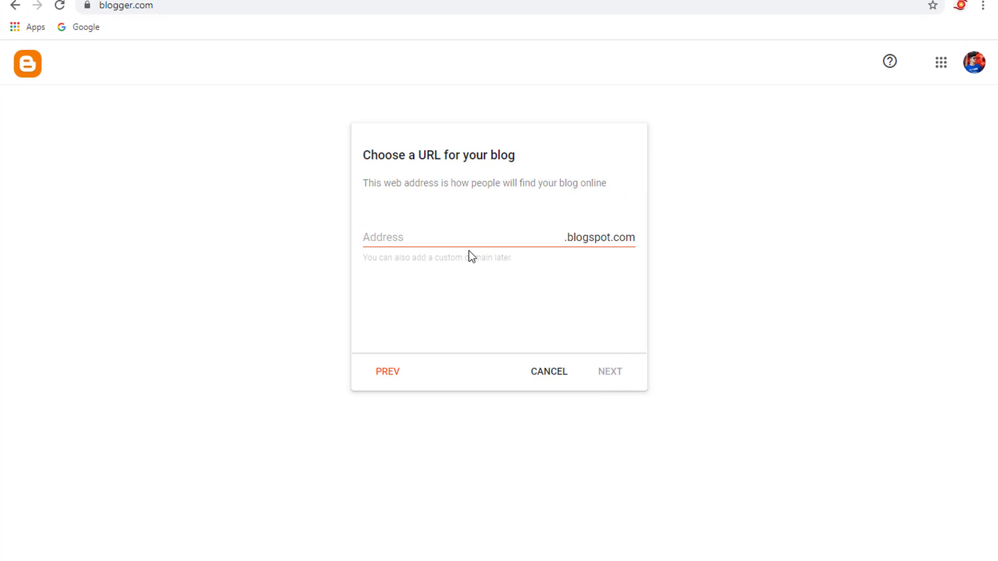
pyautogui.click(432, 233)
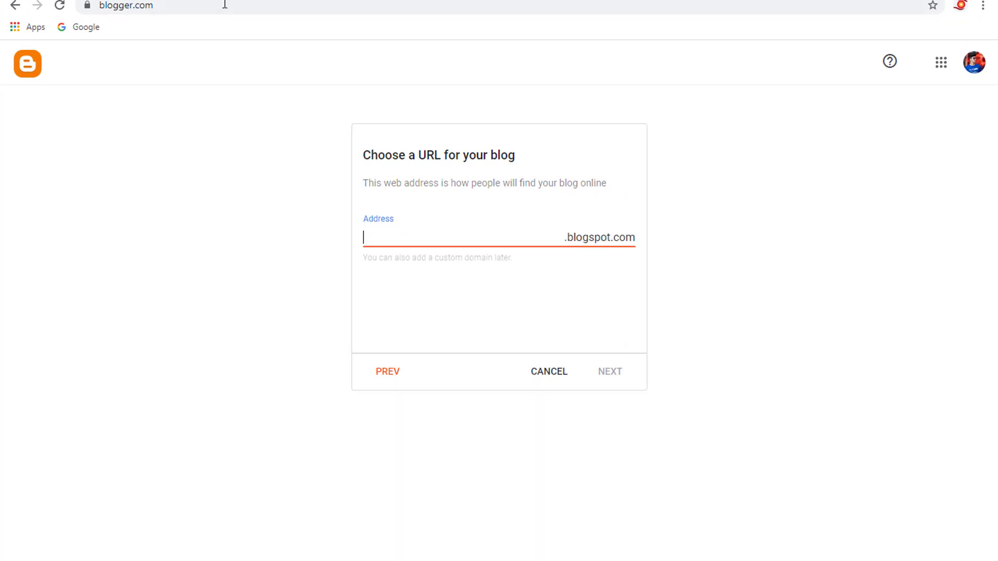
# - Search Google for "blogger" again and open the Blogger.com result as an example of a web address
pyautogui.click(95, 29)
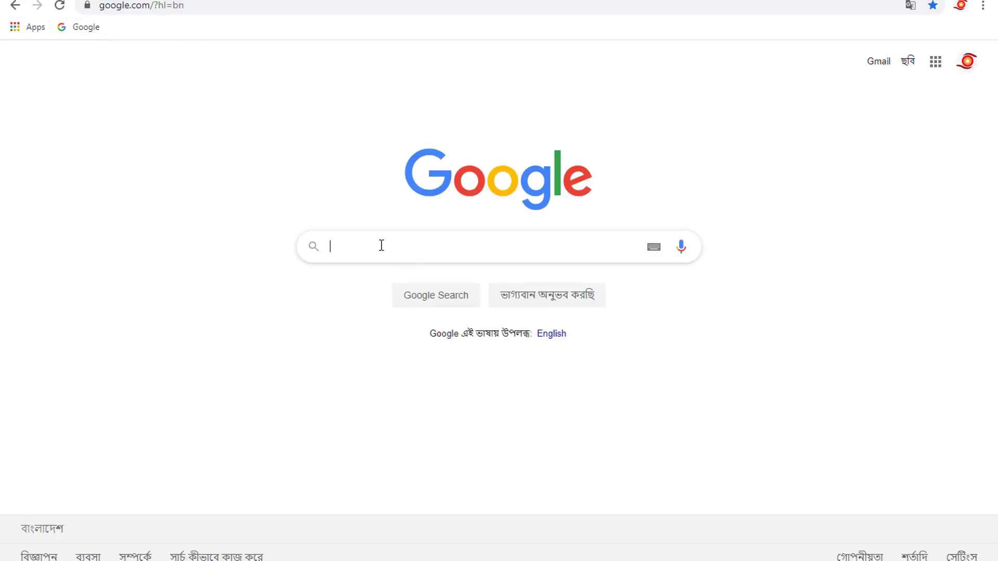
pyautogui.click(382, 245)
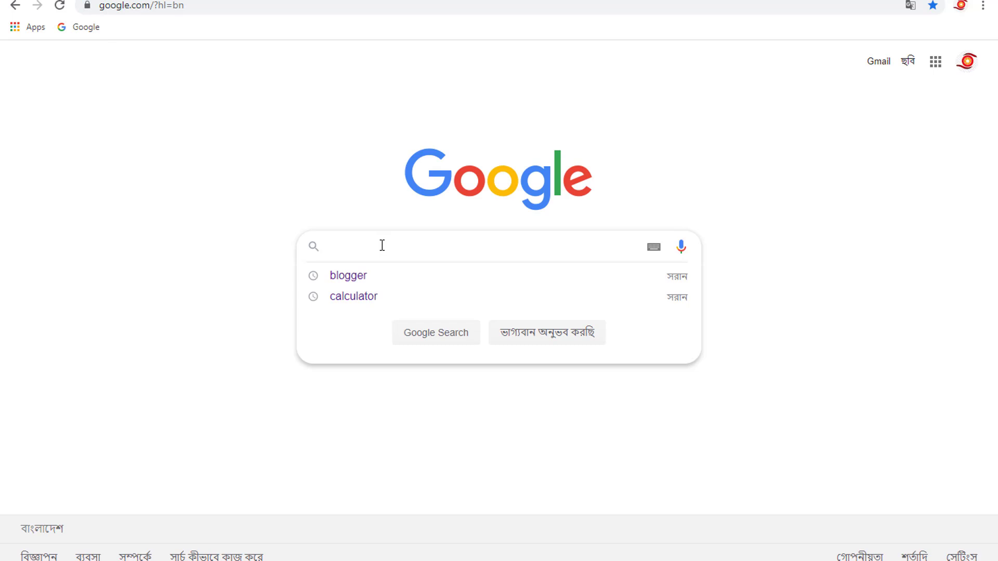
pyautogui.click(377, 279)
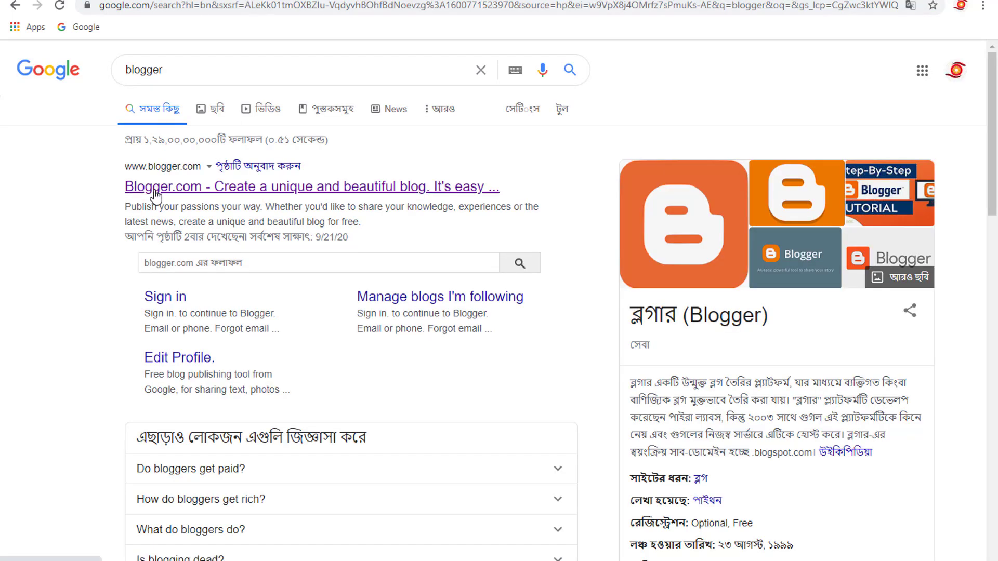
pyautogui.click(200, 185)
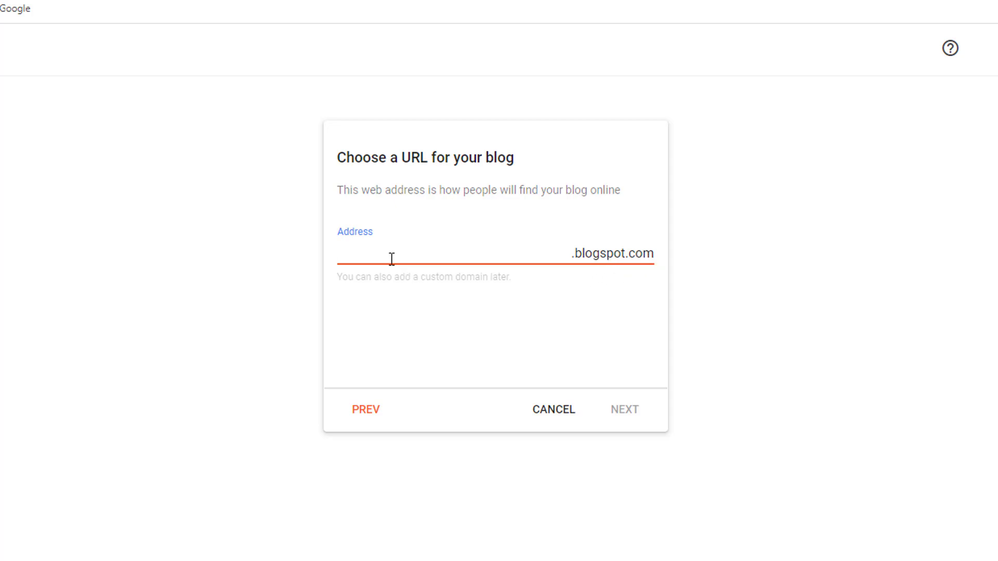
# - Set the blog's address to rjtech24bd.blogspot.com and continue to the display name
pyautogui.write('tech')
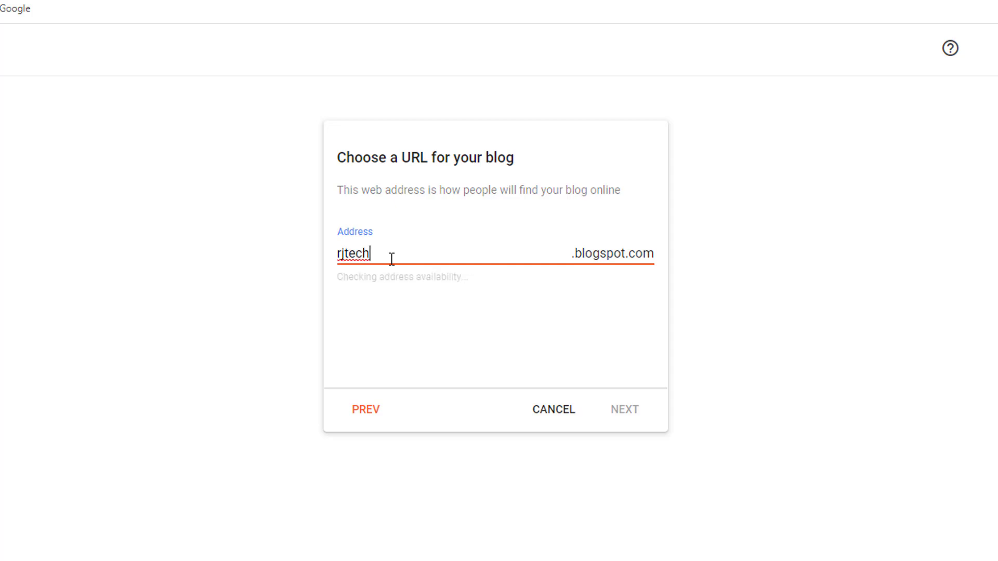
pyautogui.write('24.')
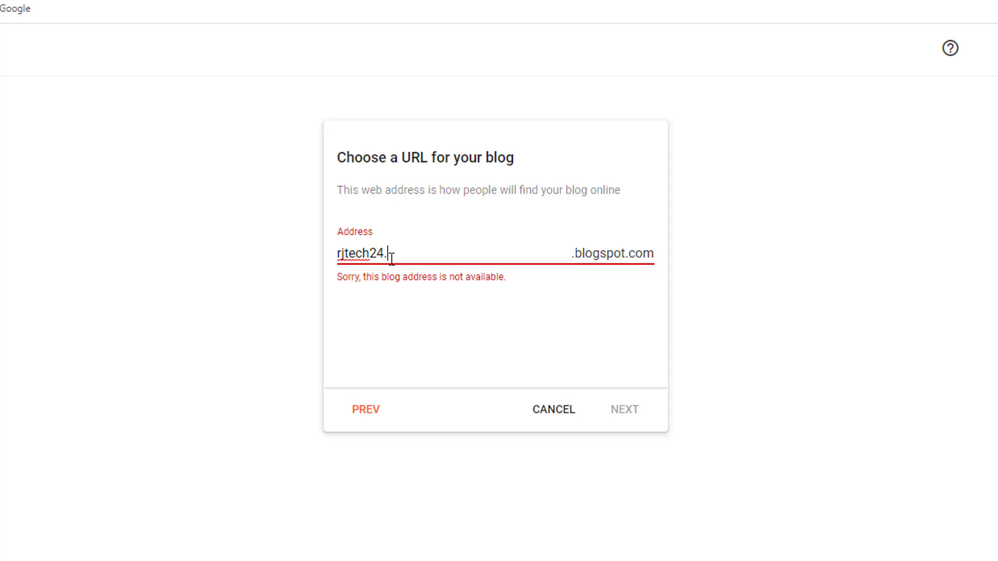
pyautogui.press('BackSpace')
pyautogui.write('bd')
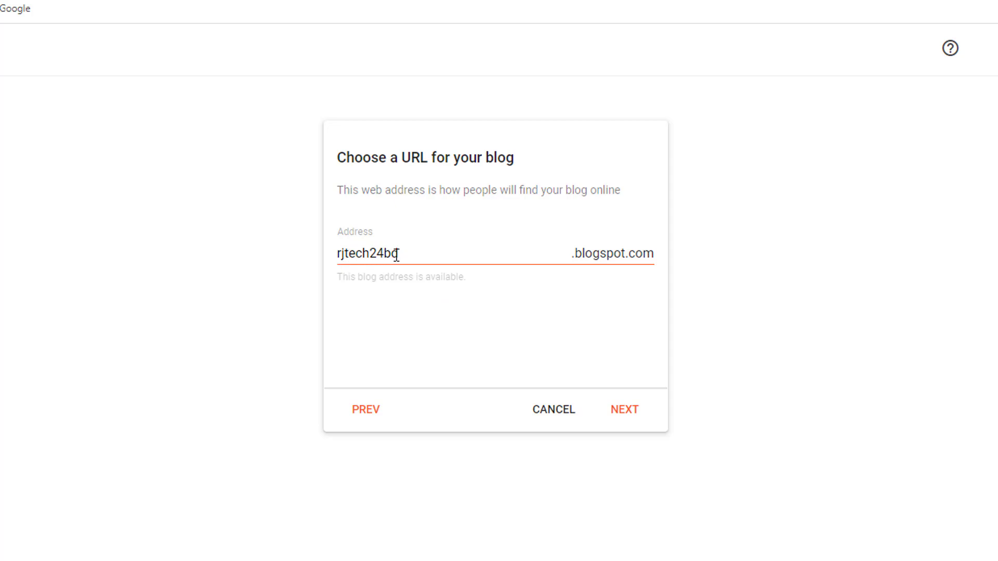
pyautogui.click(629, 412)
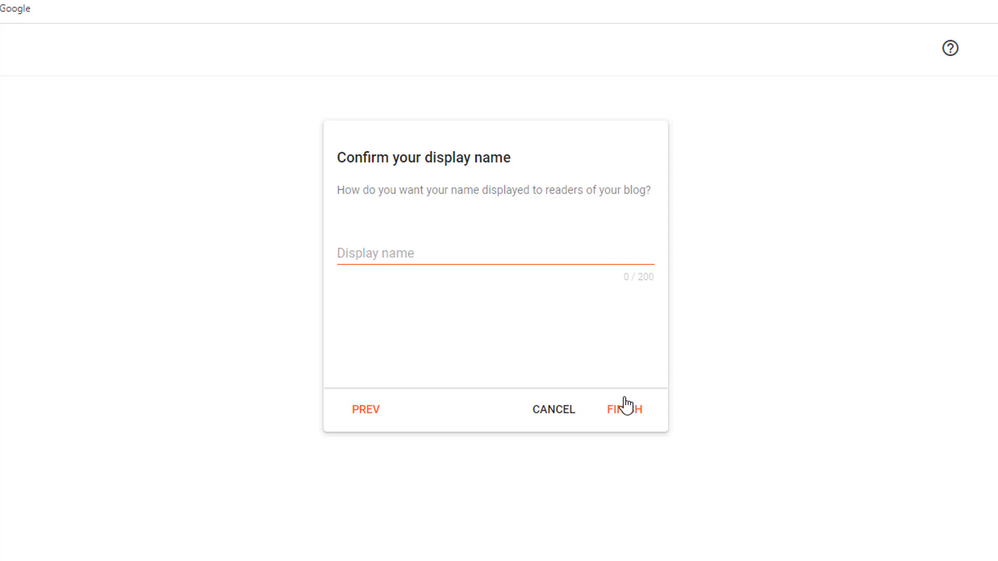
# - Enter the display name shown to the blog's readers and finish creating the blog
pyautogui.click(459, 250)
pyautogui.write('RJ TecH')
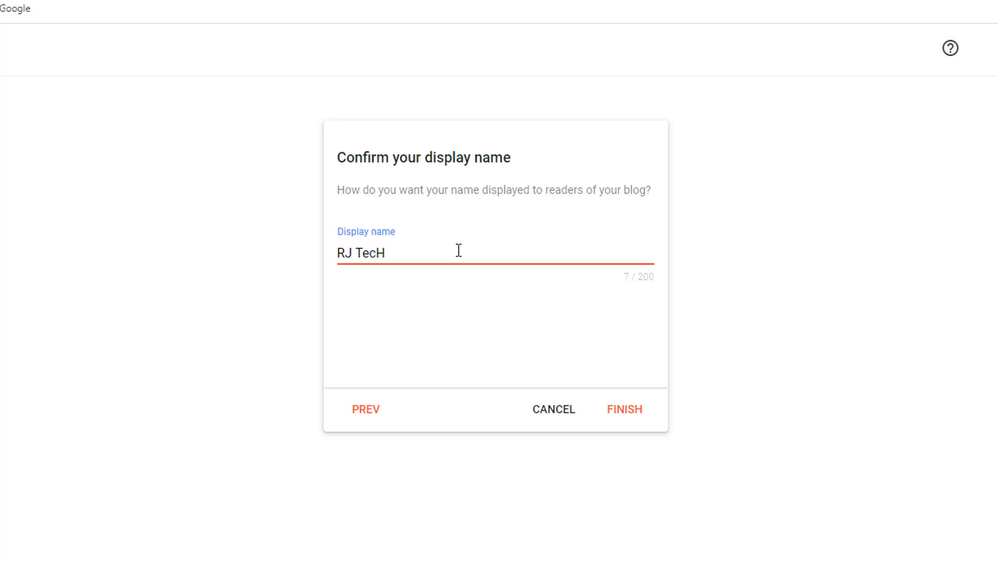
pyautogui.click(624, 410)
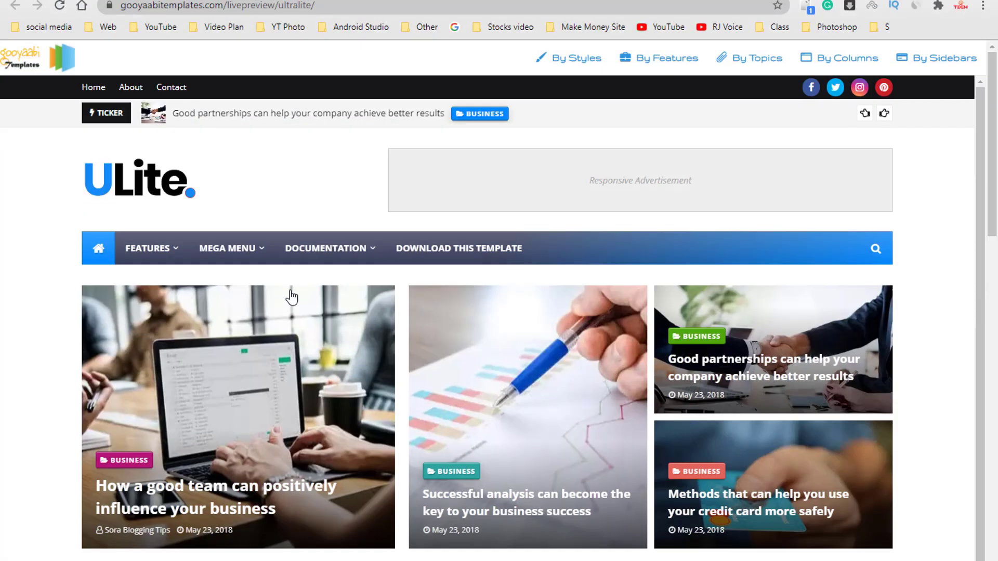
# - Examine the recent posts and sidebar sections in the ULite template preview
pyautogui.moveTo(329, 262)
pyautogui.scroll(-15, 329, 265)
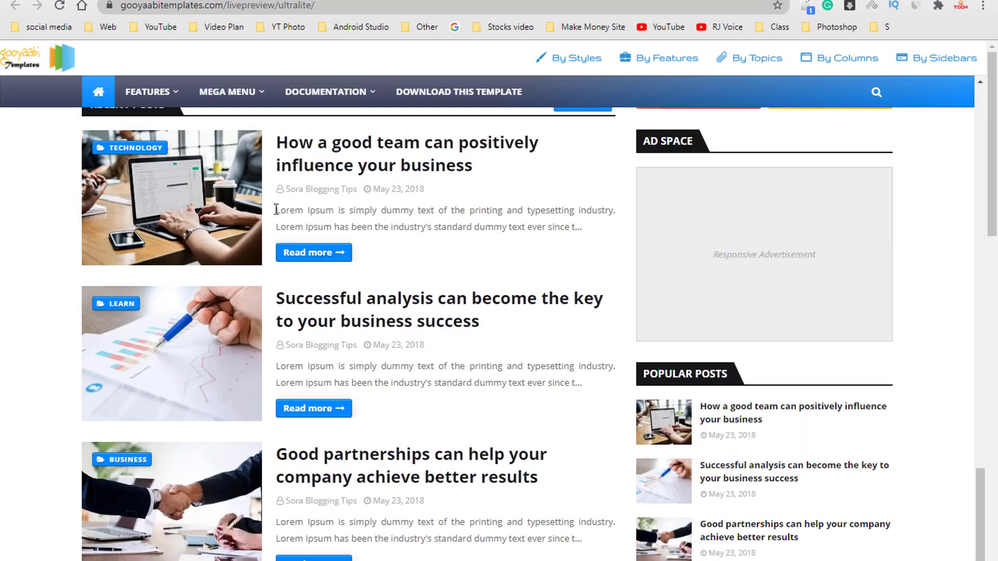
pyautogui.scroll(14, 419, 303)
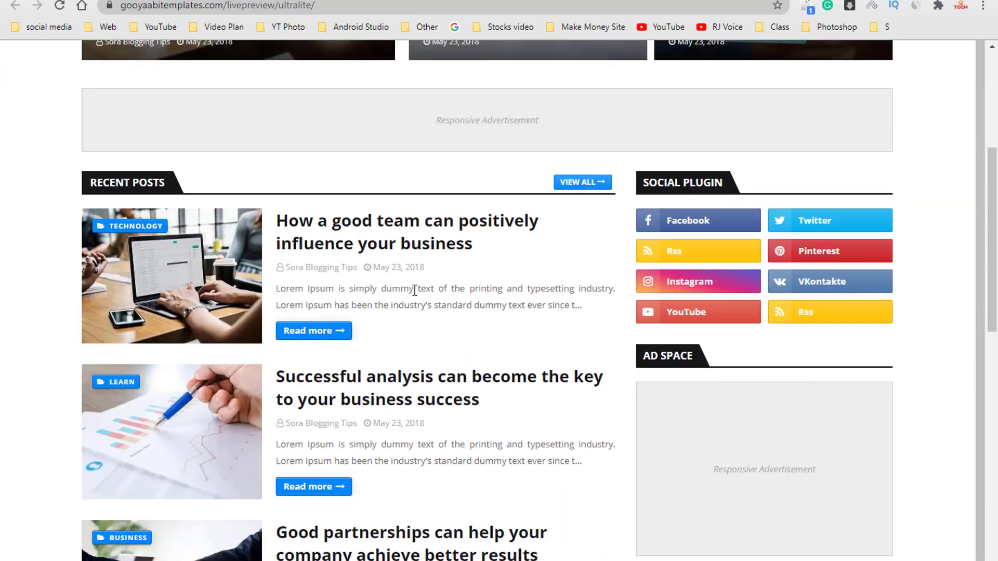
pyautogui.scroll(4, 562, 197)
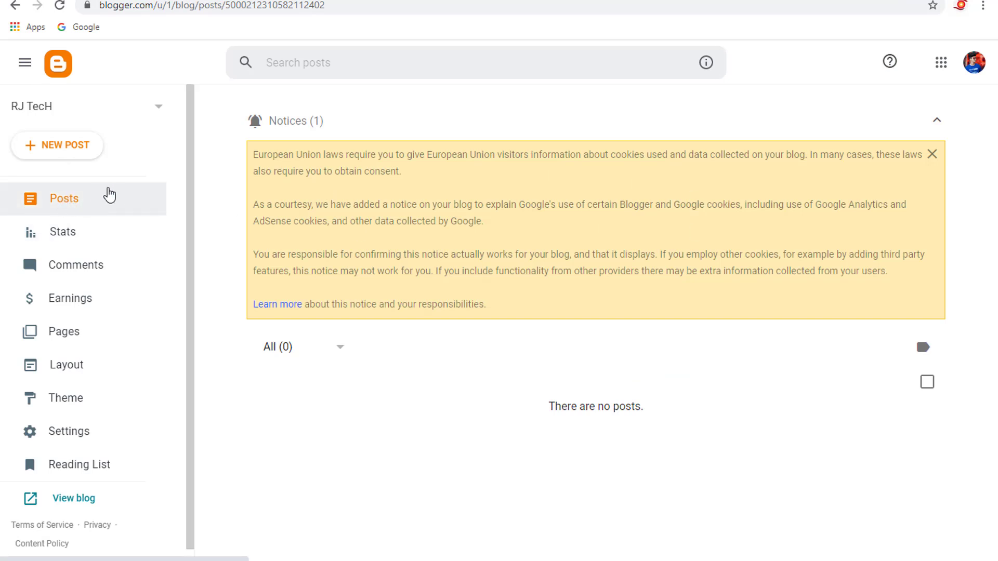
# - Select the RJ TecH blog and review its theme options and the available themes
pyautogui.click(151, 110)
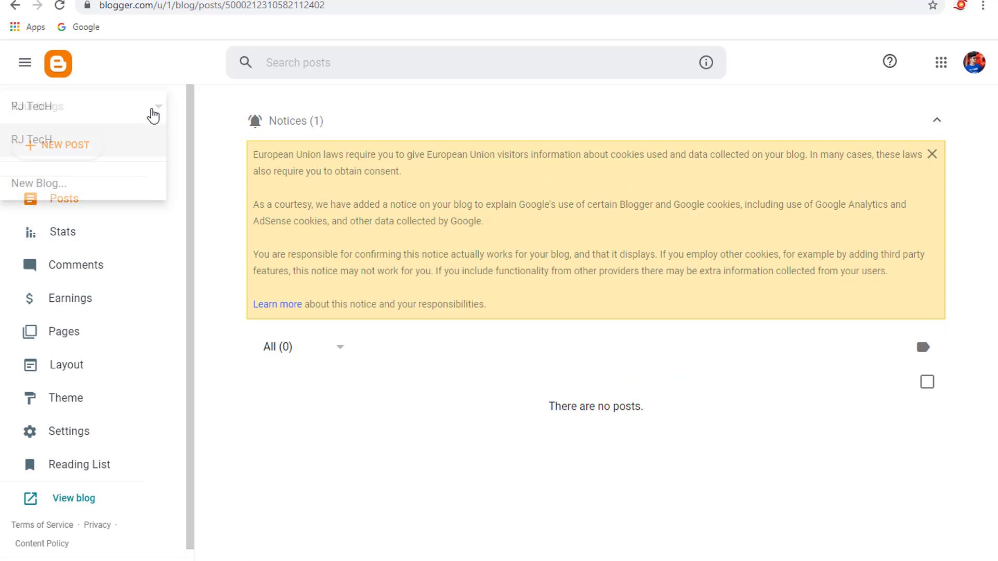
pyautogui.click(60, 141)
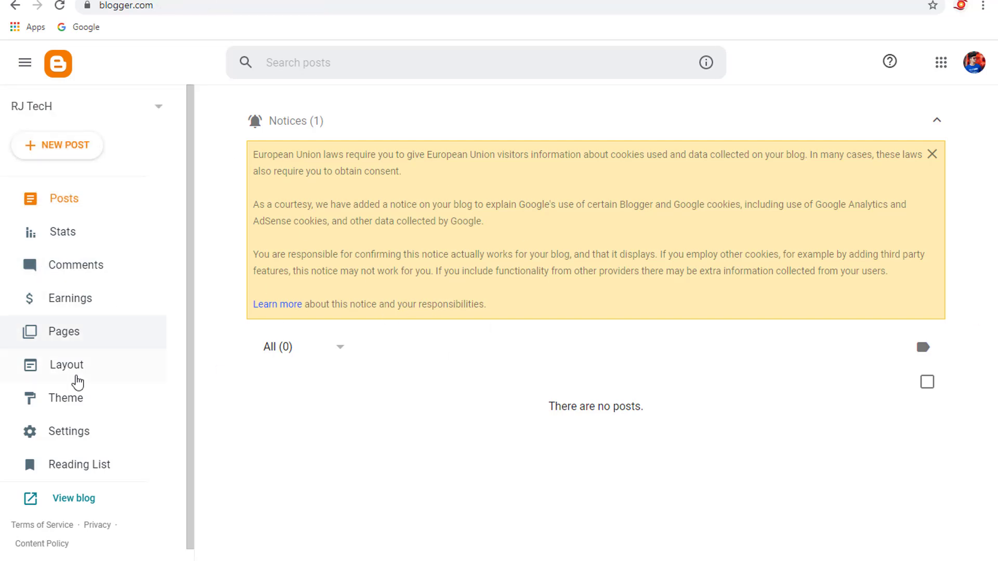
pyautogui.click(64, 400)
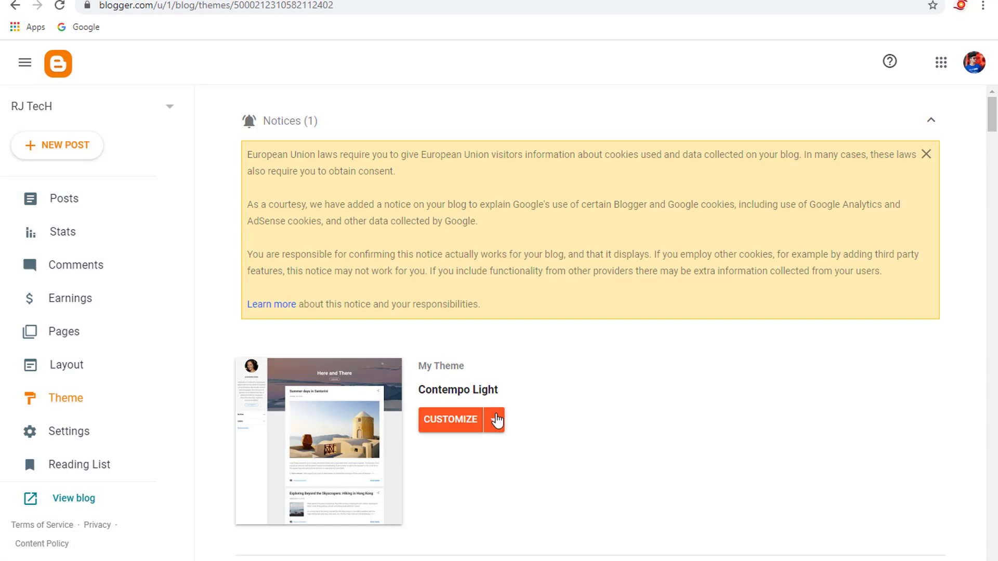
pyautogui.click(497, 420)
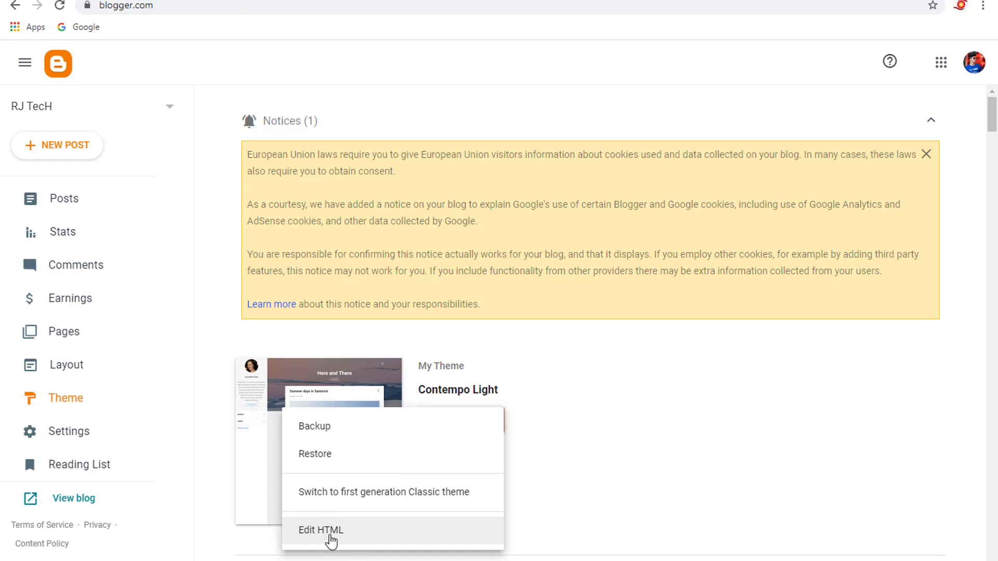
pyautogui.click(608, 513)
pyautogui.scroll(-1, 358, 429)
pyautogui.scroll(1, 357, 428)
# - Return to the blog's posts and view the live blog
pyautogui.click(104, 202)
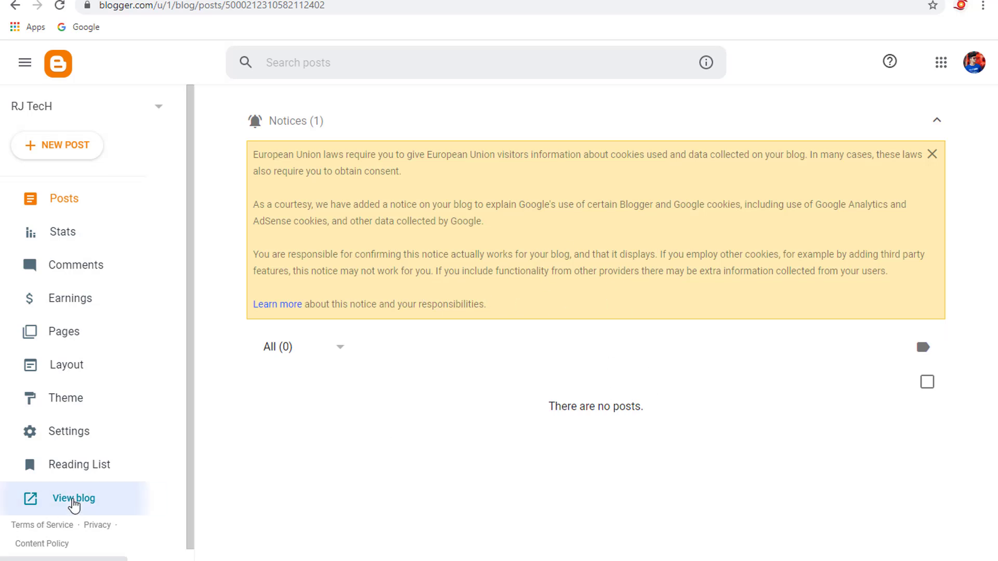
pyautogui.click(73, 505)
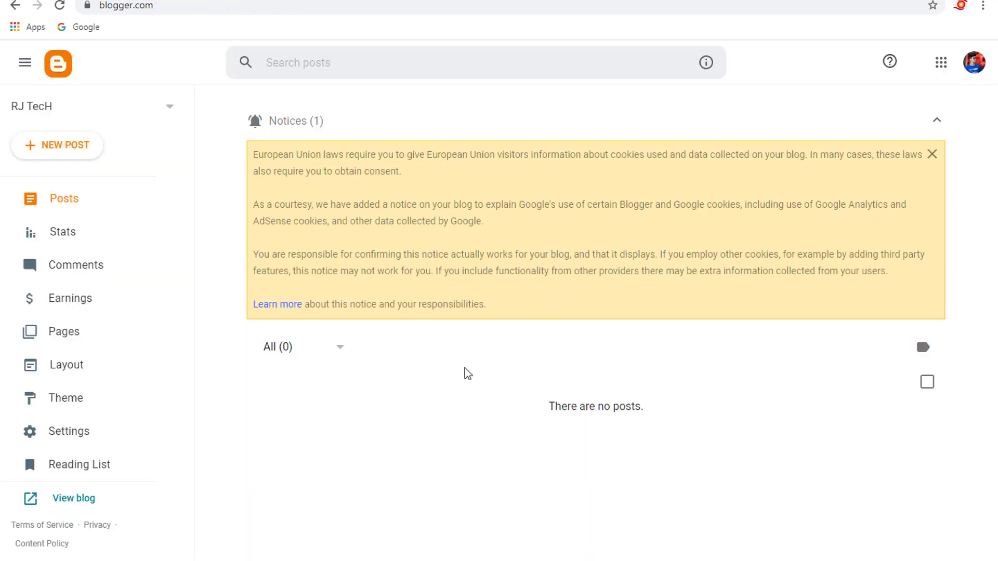
# - Start a new blog post and switch to a maximised Notepad window
pyautogui.click(68, 151)
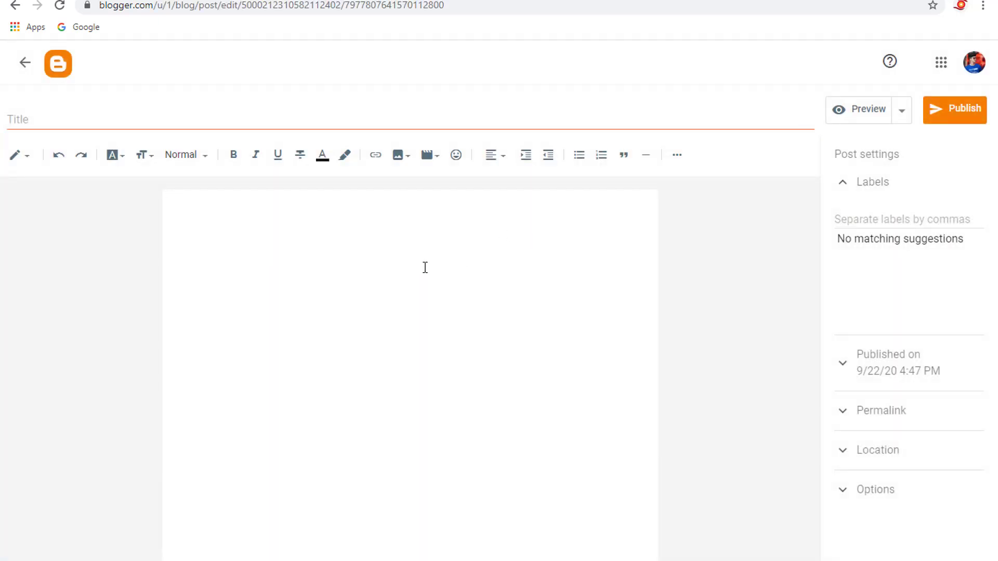
pyautogui.click(408, 560)
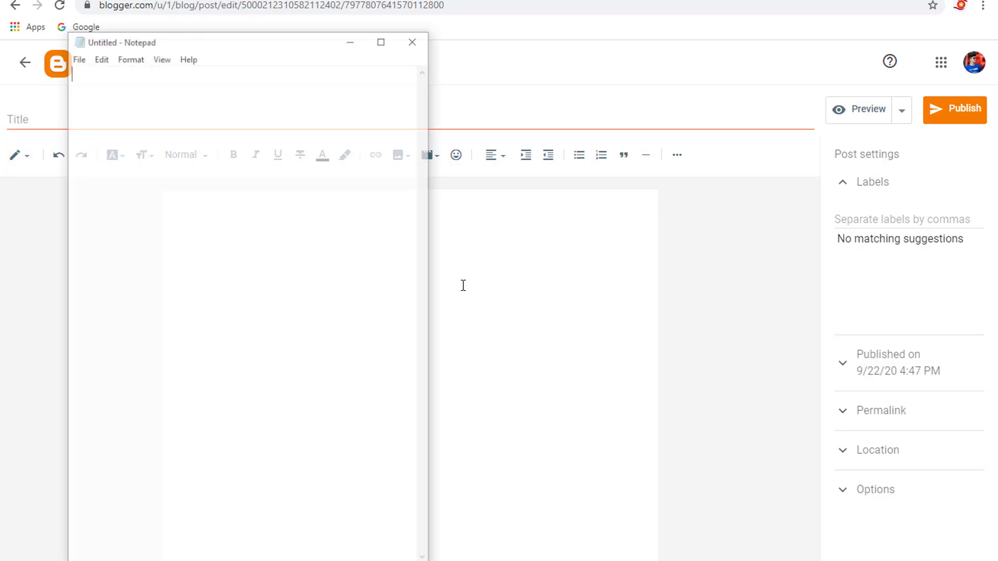
pyautogui.click(390, 42)
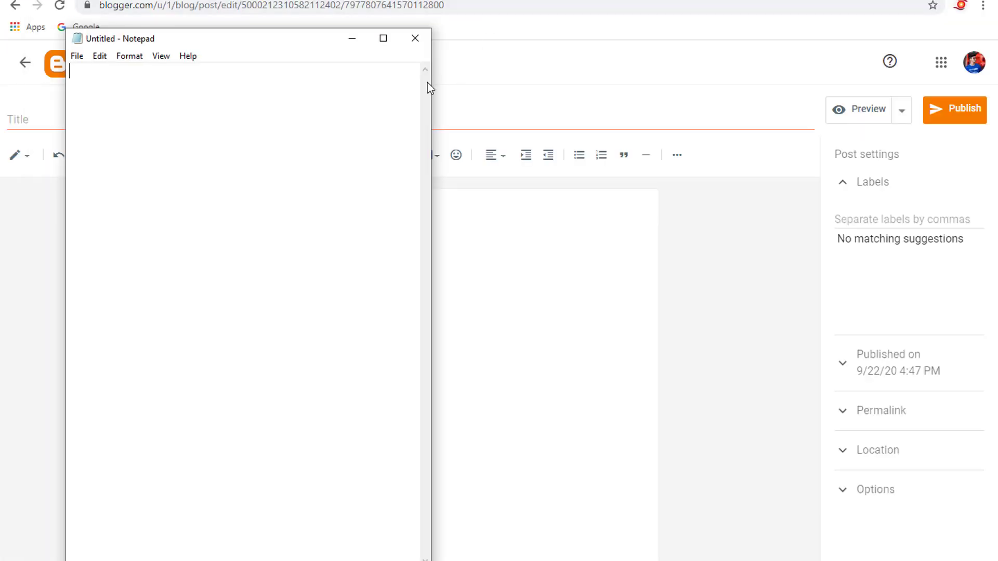
pyautogui.moveTo(431, 85); pyautogui.dragTo(761, 86)
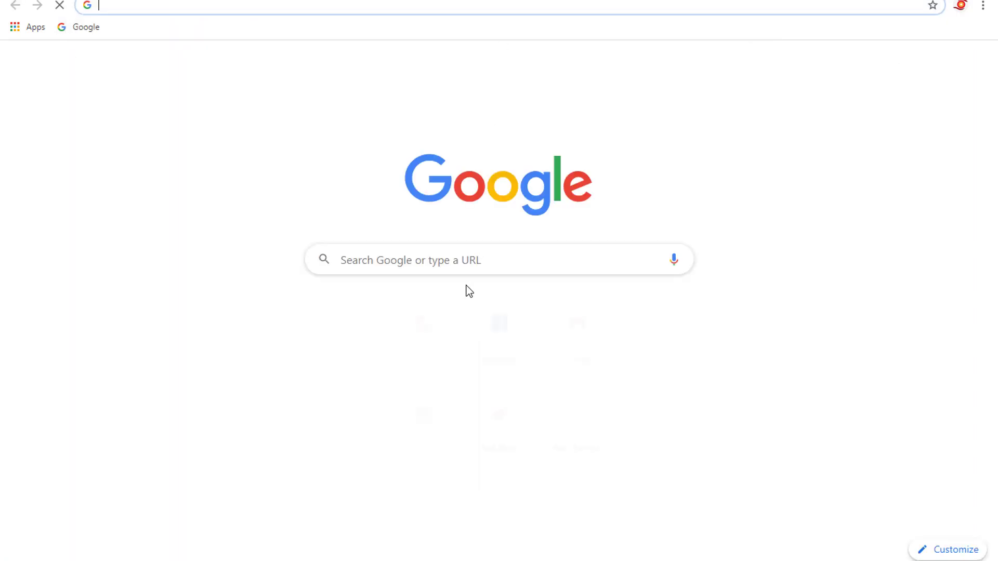
# - Search Google for "bangla news"
pyautogui.click(428, 264)
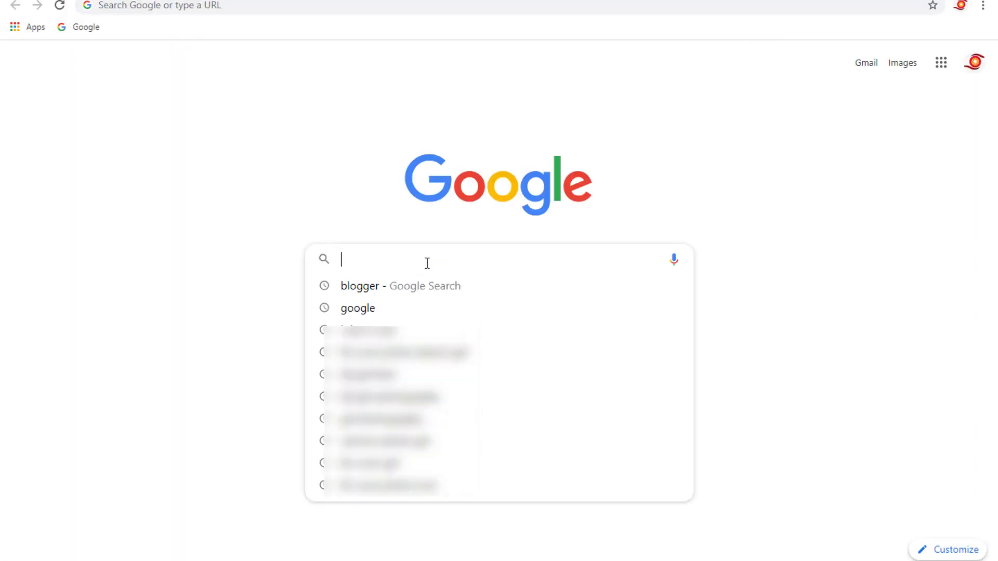
pyautogui.write('b')
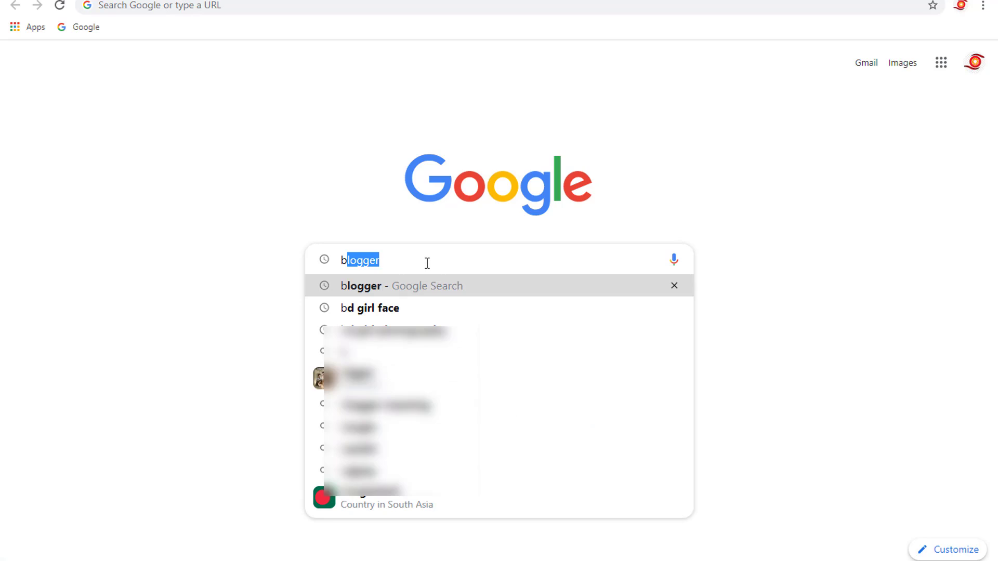
pyautogui.write('an')
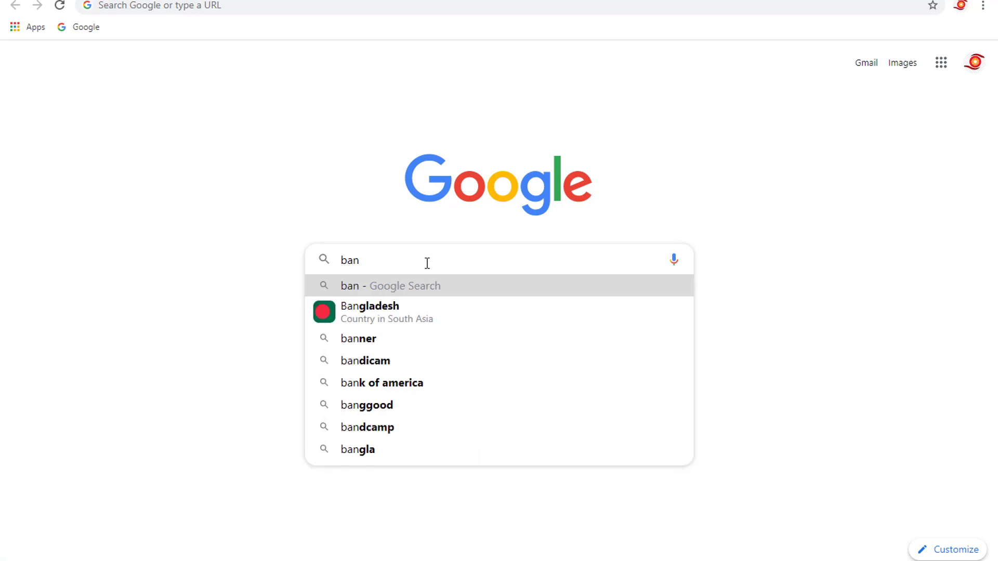
pyautogui.write('gla n')
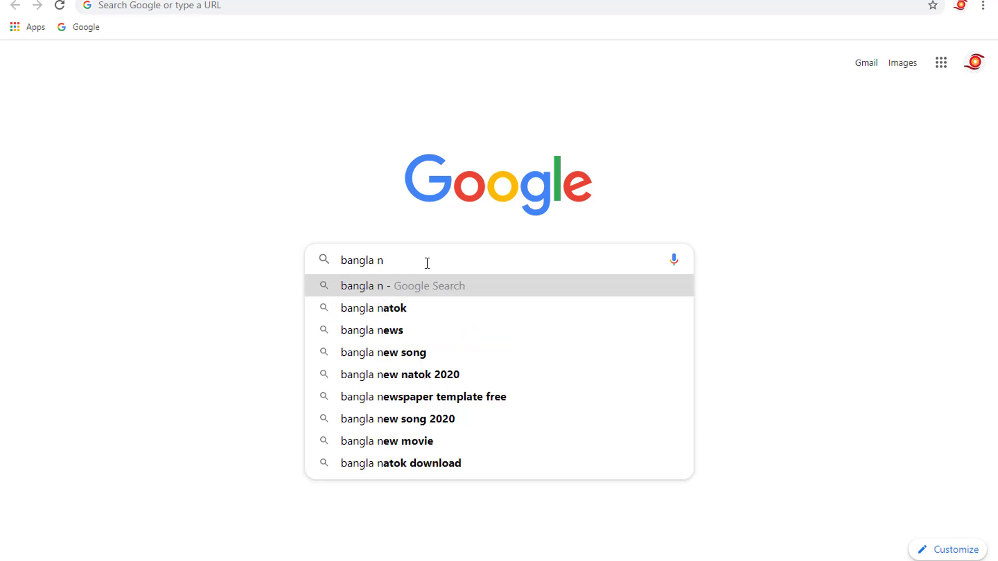
pyautogui.press('Down')
pyautogui.press('Down')
pyautogui.press('Return')
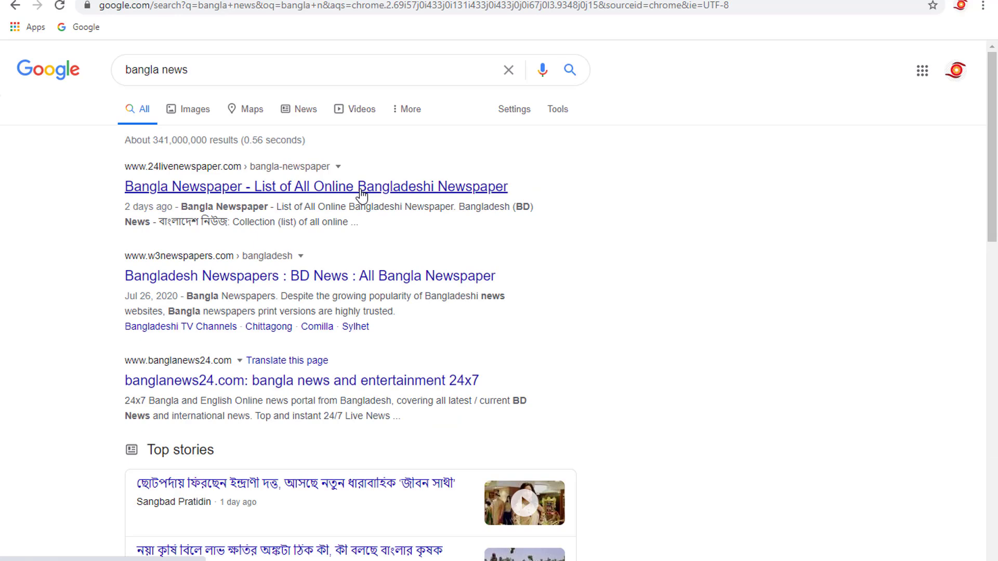
# - Open the 24livenewspaper list of Bangladeshi newspapers, go to Daily Prothom-alo and look over its home page
pyautogui.click(458, 186)
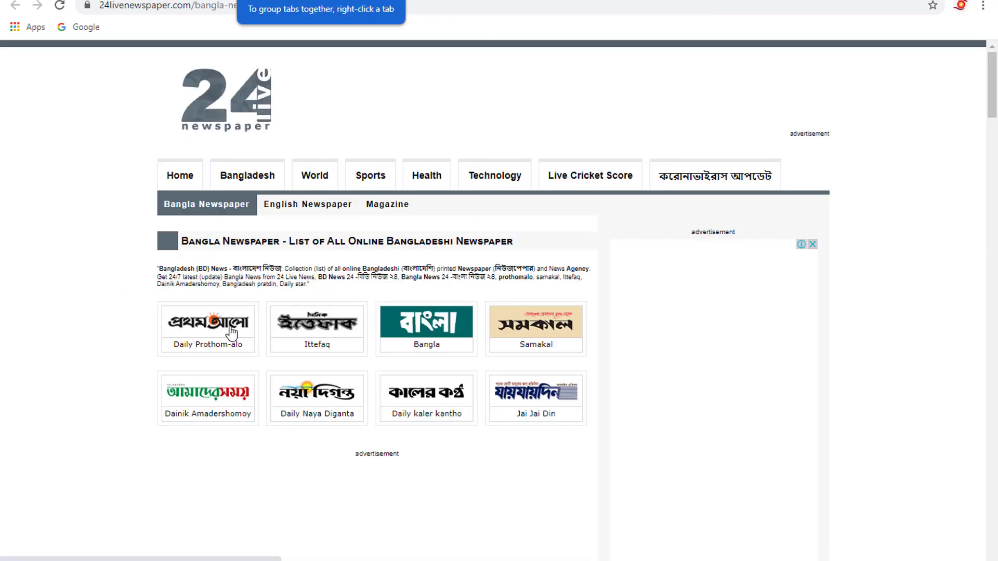
pyautogui.click(212, 335)
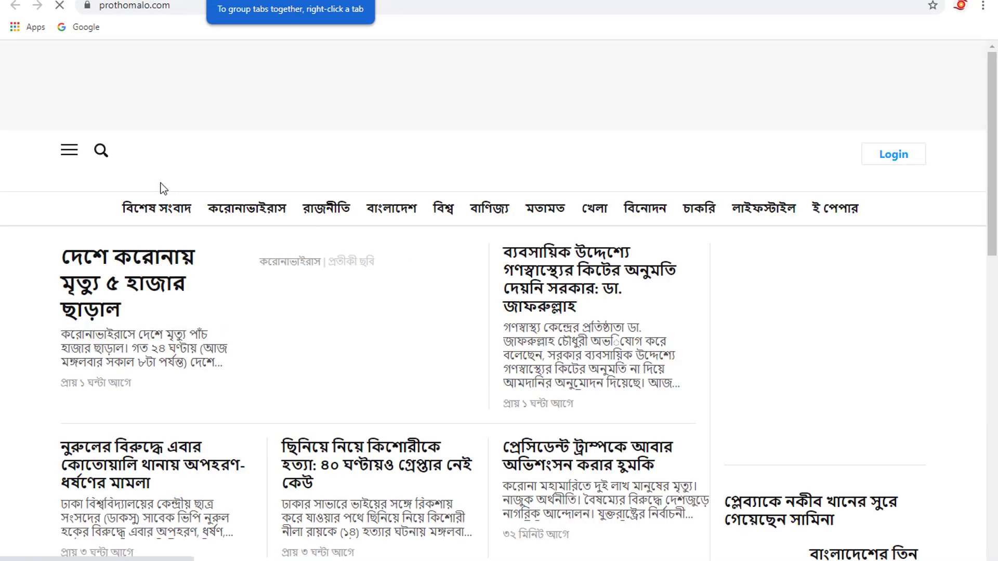
pyautogui.scroll(-4, 676, 260)
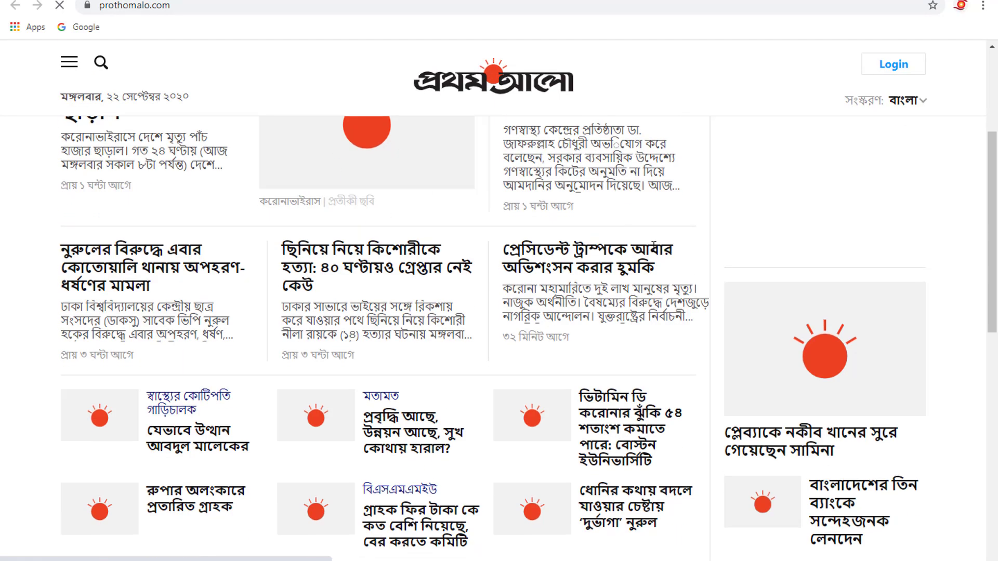
pyautogui.scroll(-5, 423, 339)
pyautogui.scroll(9, 423, 339)
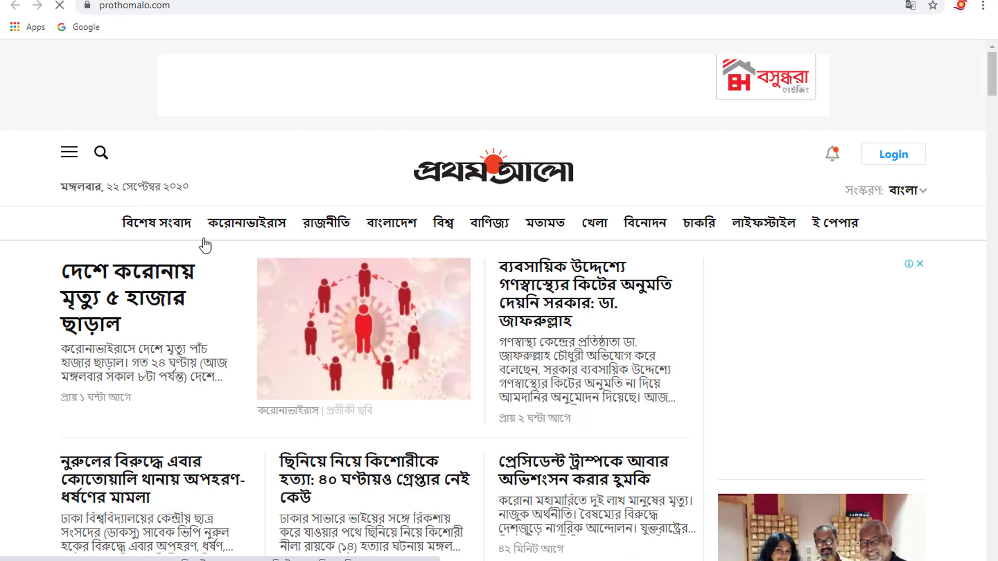
pyautogui.scroll(-6, 297, 212)
pyautogui.scroll(6, 363, 227)
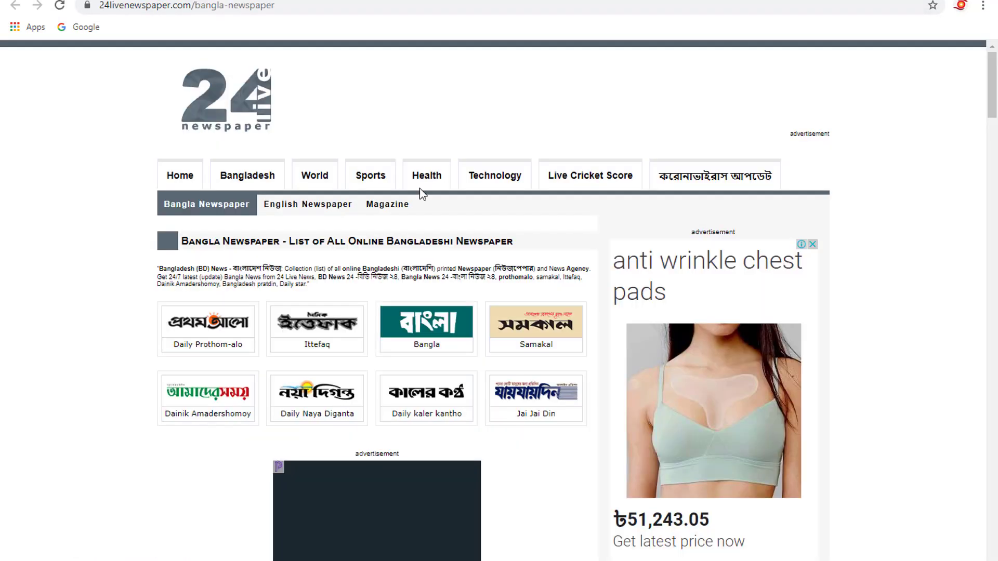
pyautogui.scroll(-3, 463, 139)
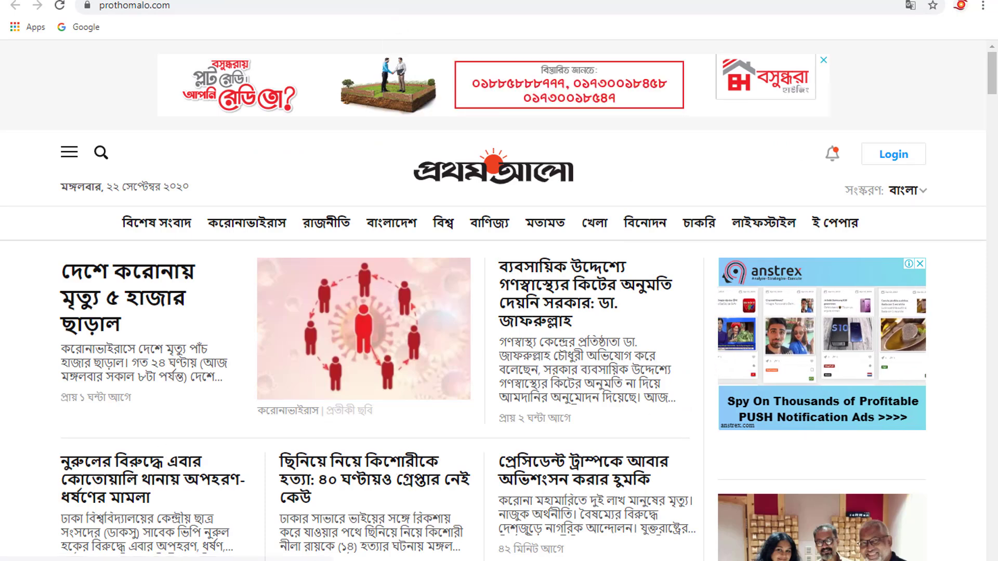
# - Open the lead coronavirus article on Prothom Alo, dismiss the advertisement and look through the article
pyautogui.click(128, 298)
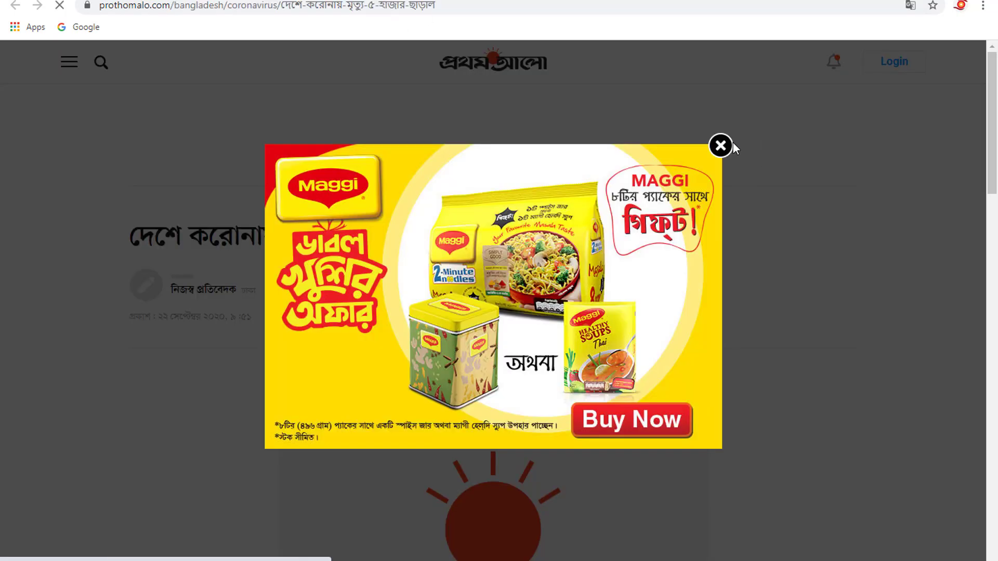
pyautogui.click(721, 145)
pyautogui.scroll(-10, 538, 289)
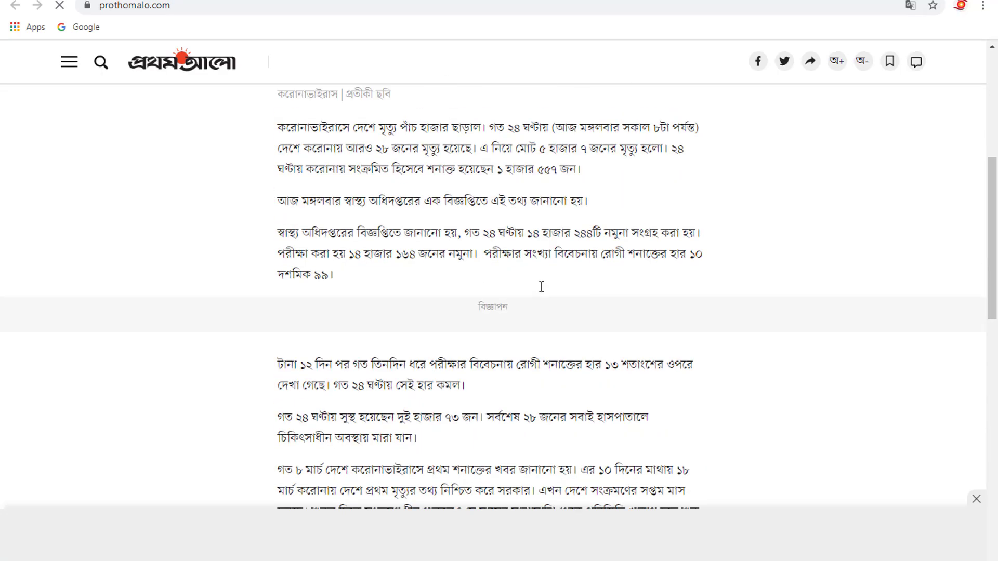
pyautogui.scroll(-15, 497, 290)
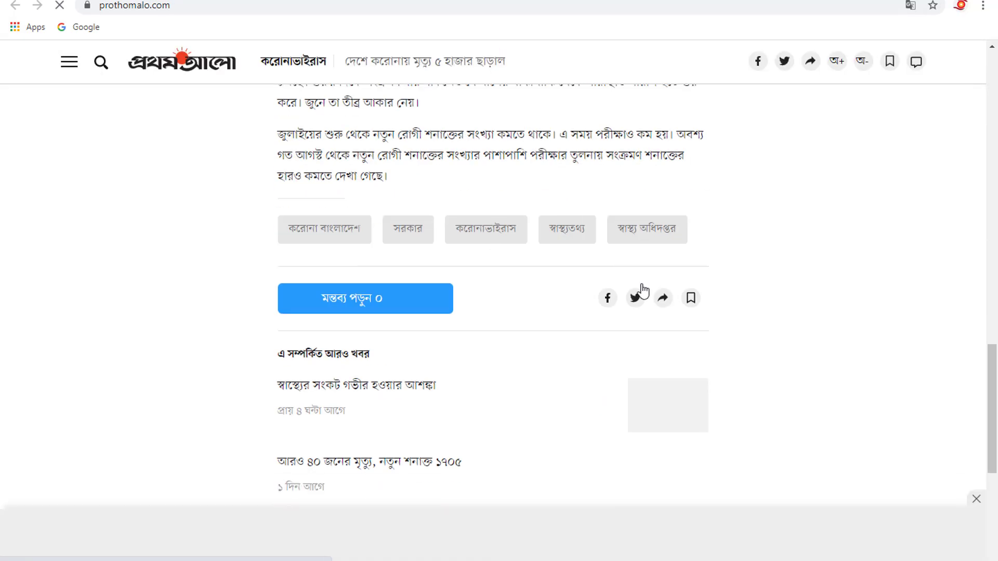
pyautogui.scroll(-5, 470, 343)
pyautogui.scroll(9, 459, 313)
pyautogui.scroll(10, 482, 303)
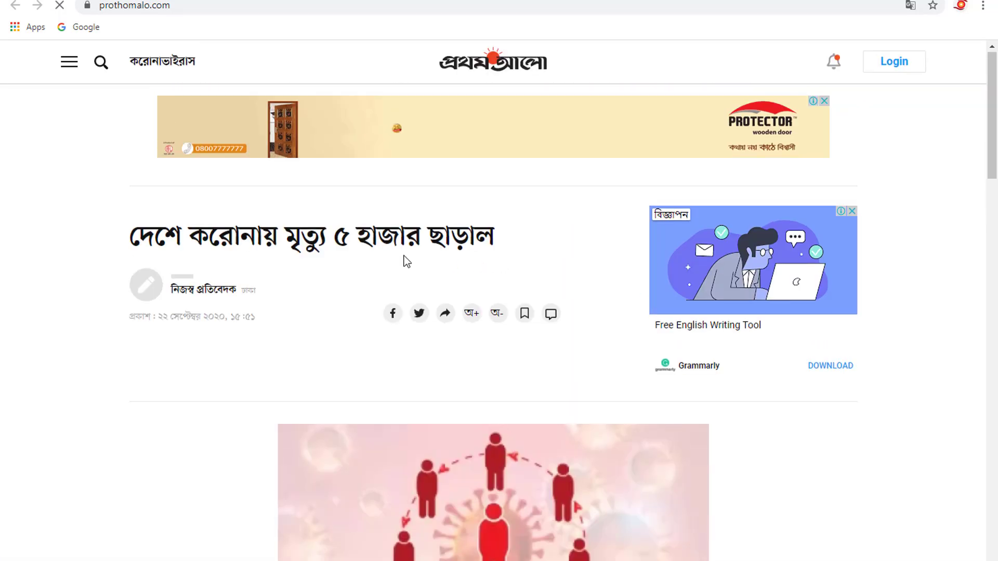
# - Copy the article's headline "দেশে করোনায় মৃত্যু ৫ হাজার ছাড়াল" into the title of the new Blogger post
pyautogui.tripleClick(374, 234)
pyautogui.hotkey('ctrl', 'c')
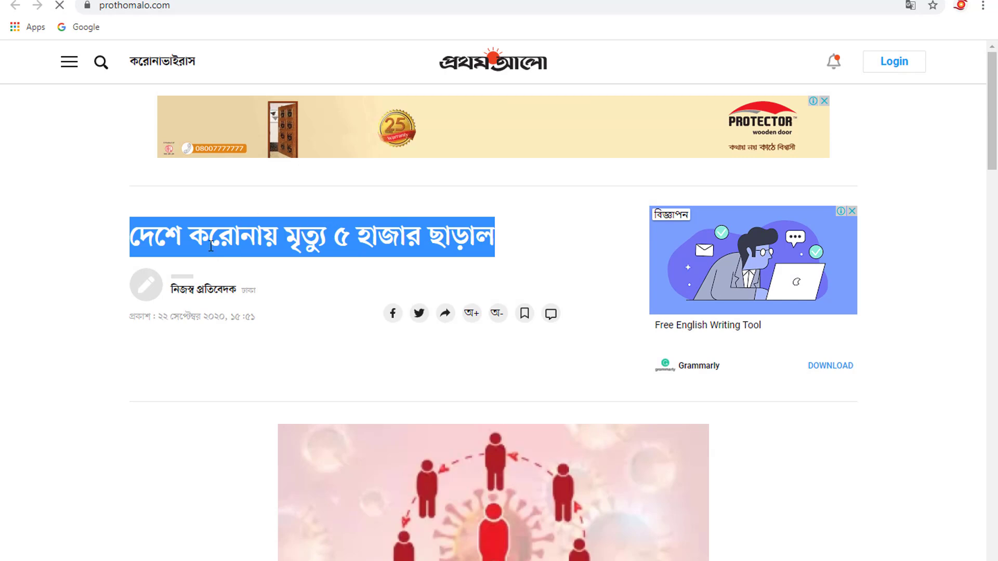
pyautogui.click(291, 1)
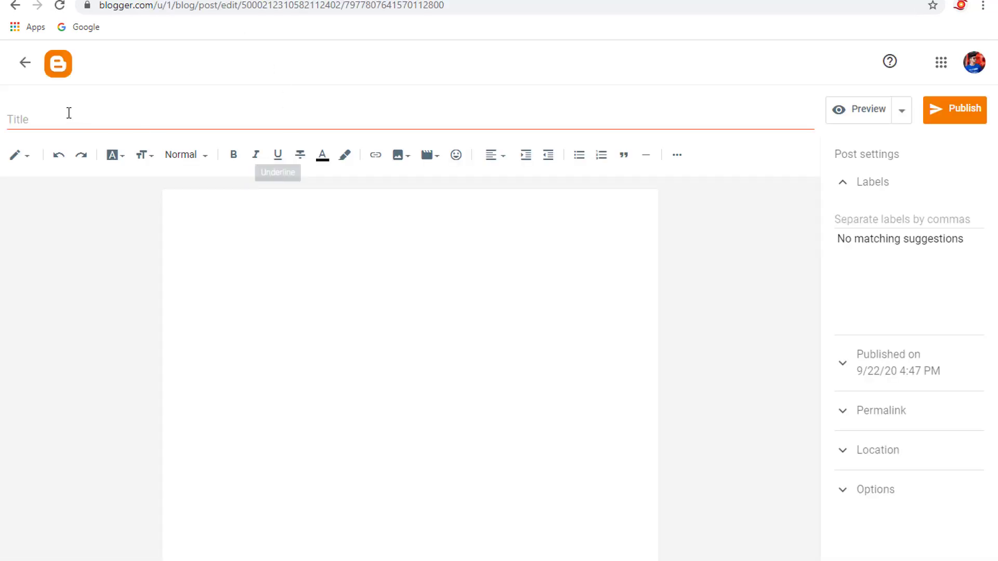
pyautogui.click(32, 115)
pyautogui.hotkey('ctrl', 'v')
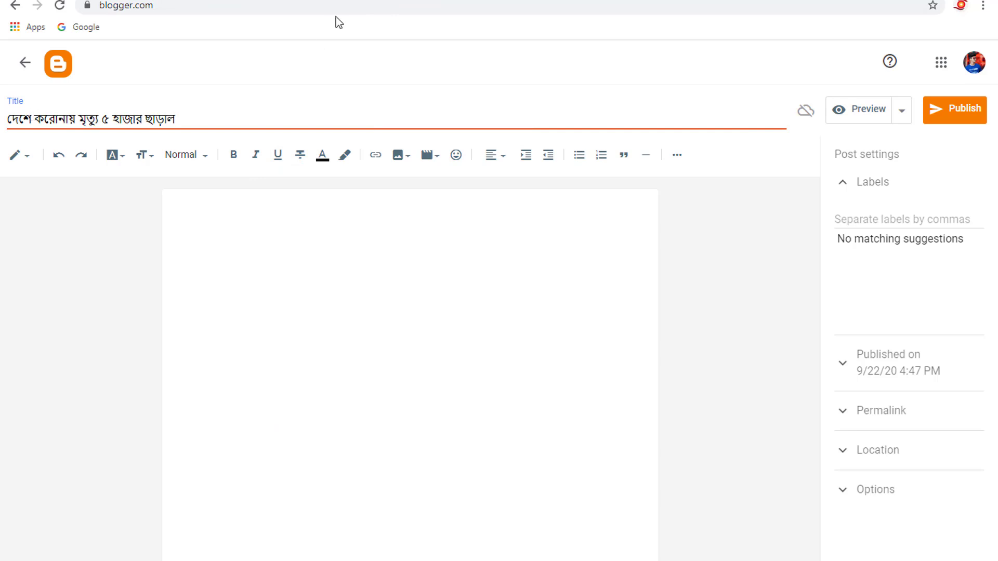
pyautogui.click(426, 1)
pyautogui.tripleClick(293, 239)
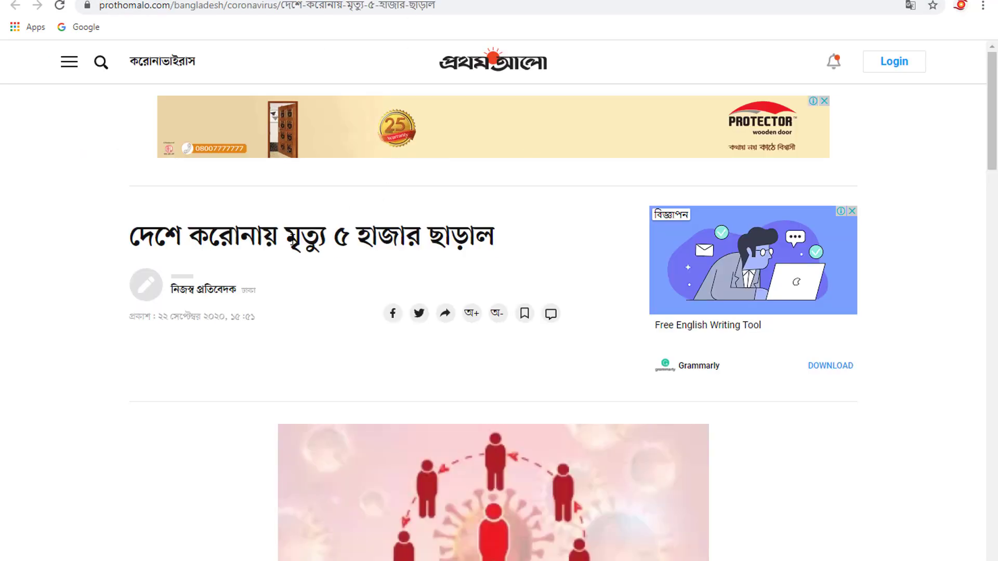
pyautogui.click(425, 237)
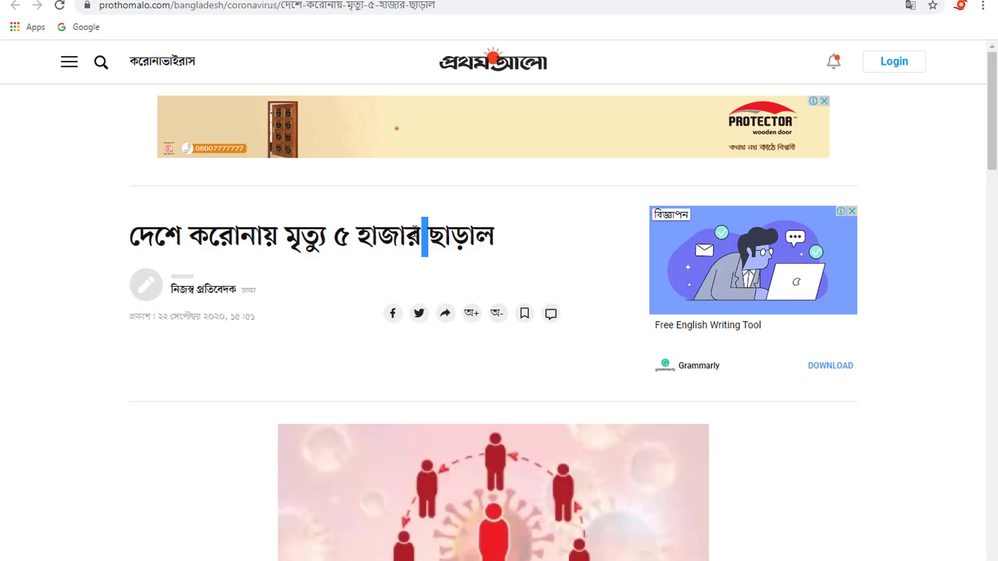
# - Copy the article's first three paragraphs into the body of the Blogger post
pyautogui.click(281, 0)
pyautogui.click(266, 282)
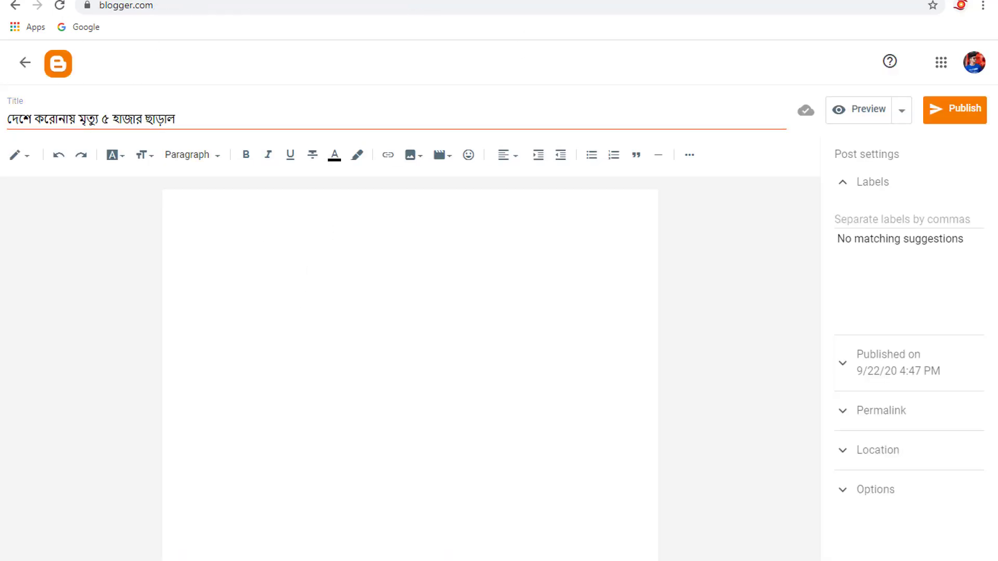
pyautogui.click(403, 1)
pyautogui.scroll(-7, 426, 317)
pyautogui.scroll(4, 423, 259)
pyautogui.scroll(-3, 280, 218)
pyautogui.moveTo(284, 219); pyautogui.dragTo(479, 370)
pyautogui.hotkey('ctrl', 'c')
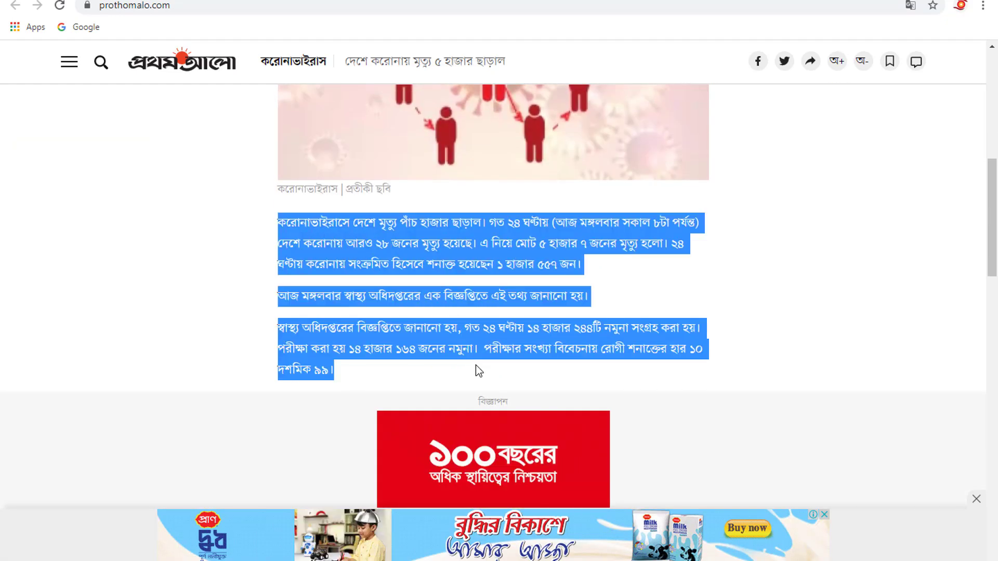
pyautogui.scroll(5, 446, 328)
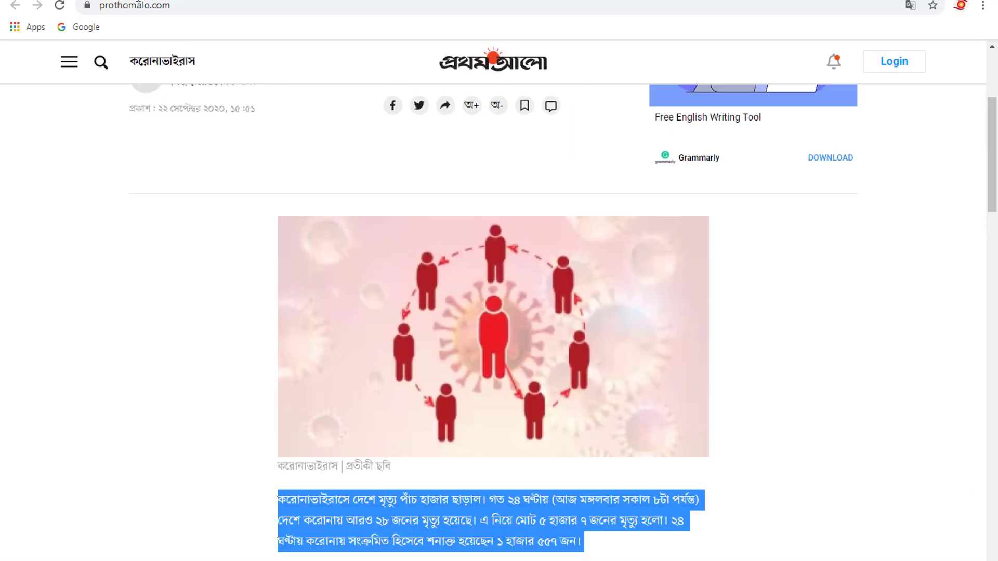
pyautogui.click(151, 0)
pyautogui.hotkey('ctrl', 'v')
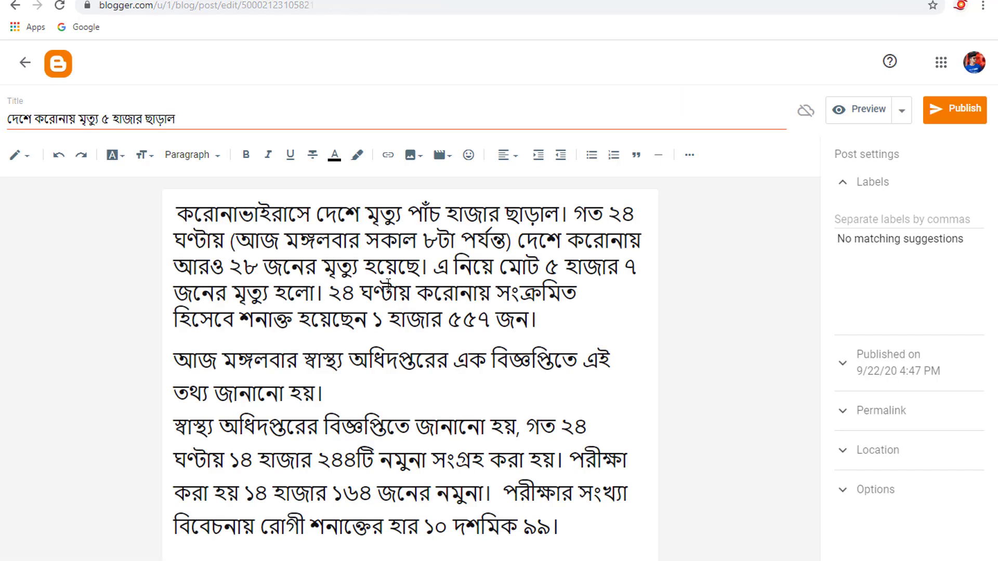
# - Try out the text colour choices and bold formatting on the pasted paragraphs
pyautogui.moveTo(177, 213); pyautogui.dragTo(582, 513)
pyautogui.click(335, 155)
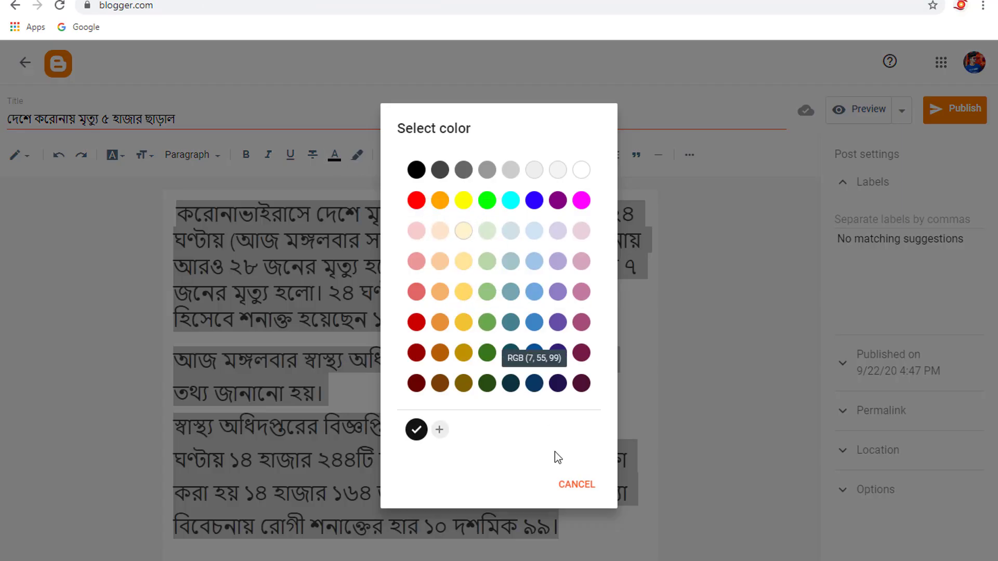
pyautogui.click(575, 485)
pyautogui.click(247, 156)
pyautogui.click(246, 156)
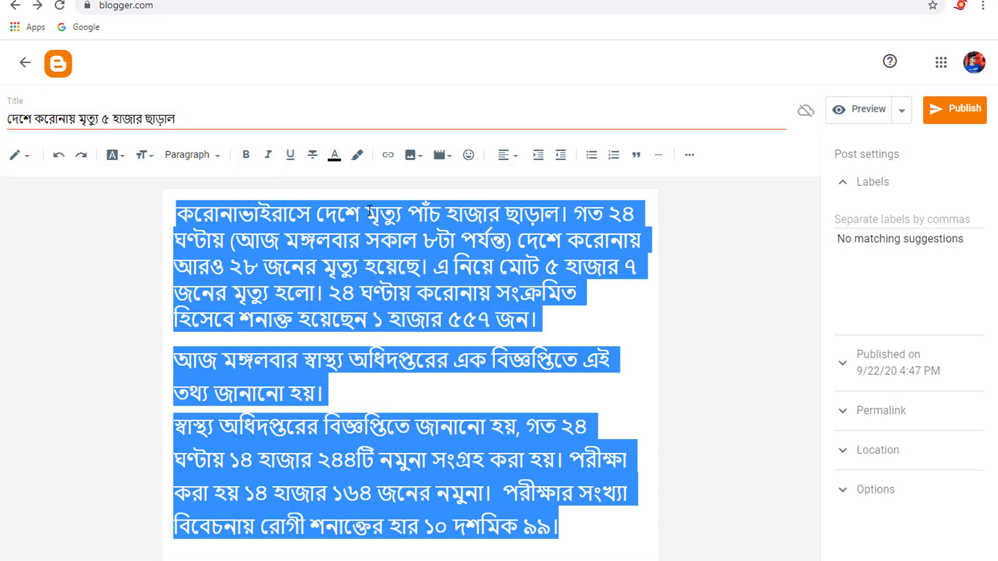
pyautogui.click(396, 229)
# - Insert two blank lines above the first paragraph of the post body
pyautogui.click(185, 208)
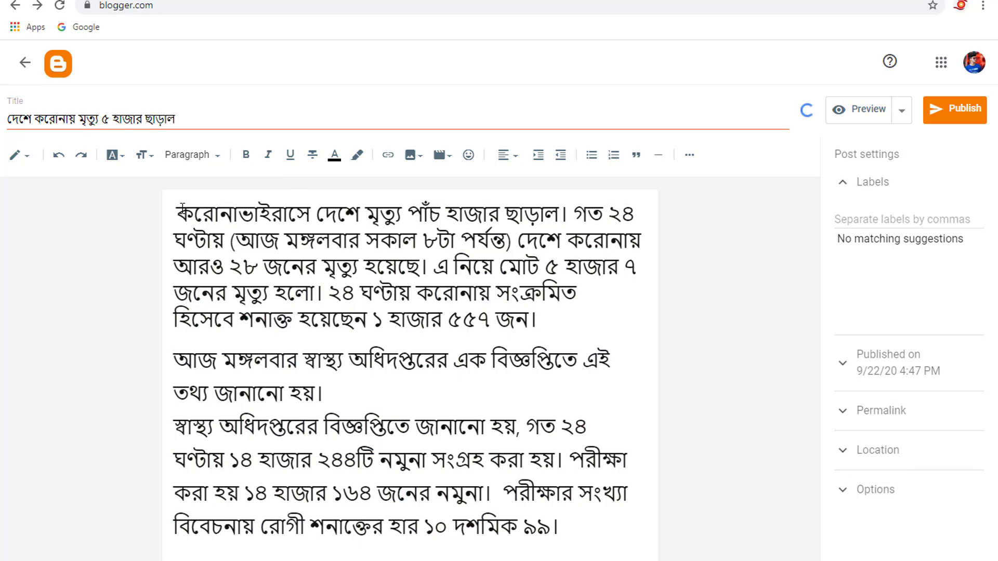
pyautogui.press('Return')
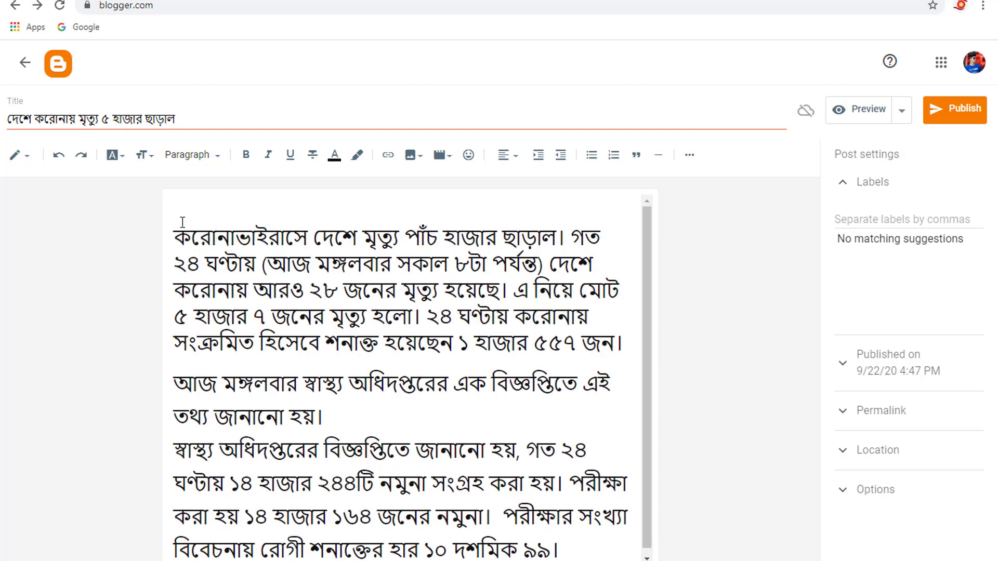
pyautogui.press('Return')
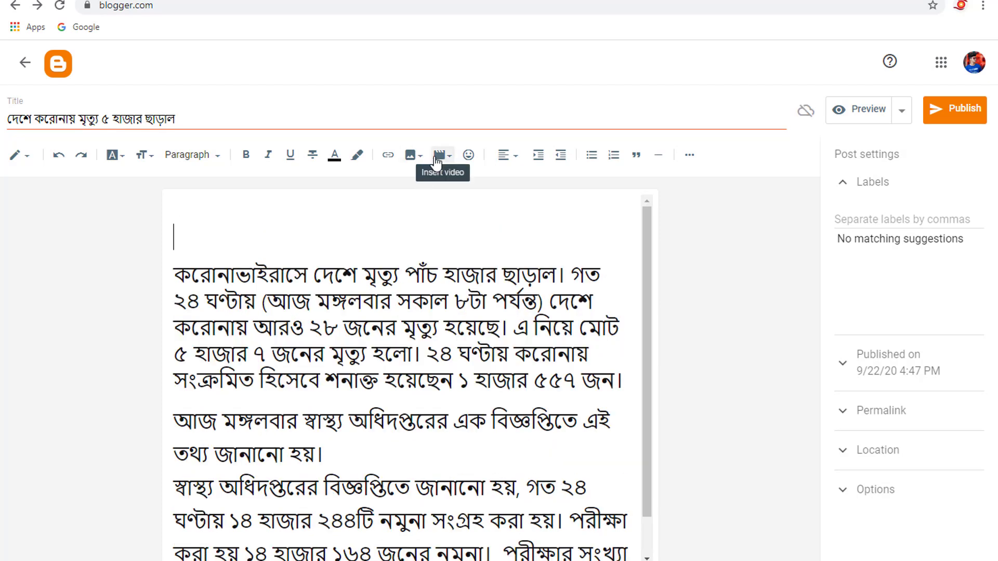
# - Open the dialog for adding an image to the post from the computer and dismiss its file picker
pyautogui.click(414, 162)
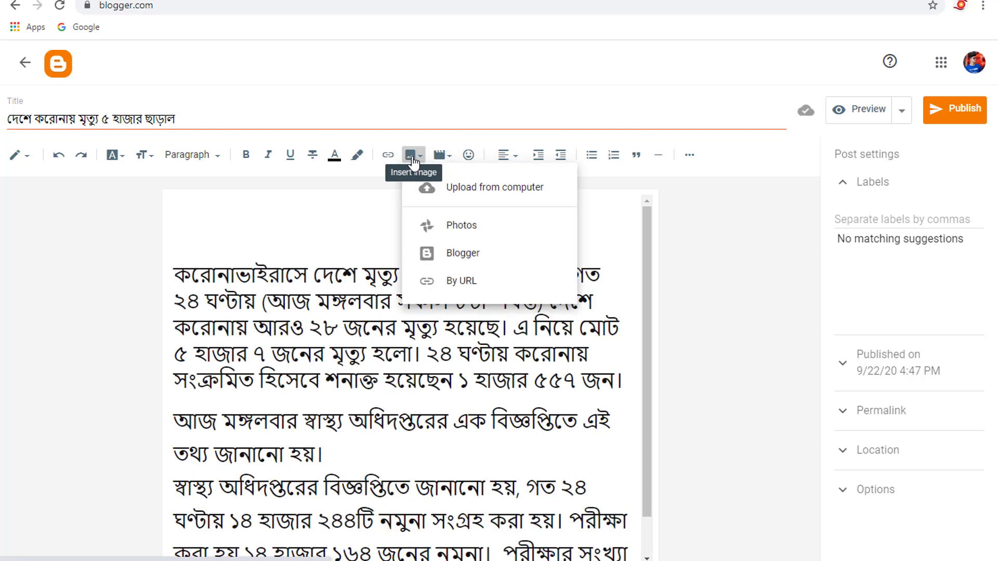
pyautogui.click(515, 191)
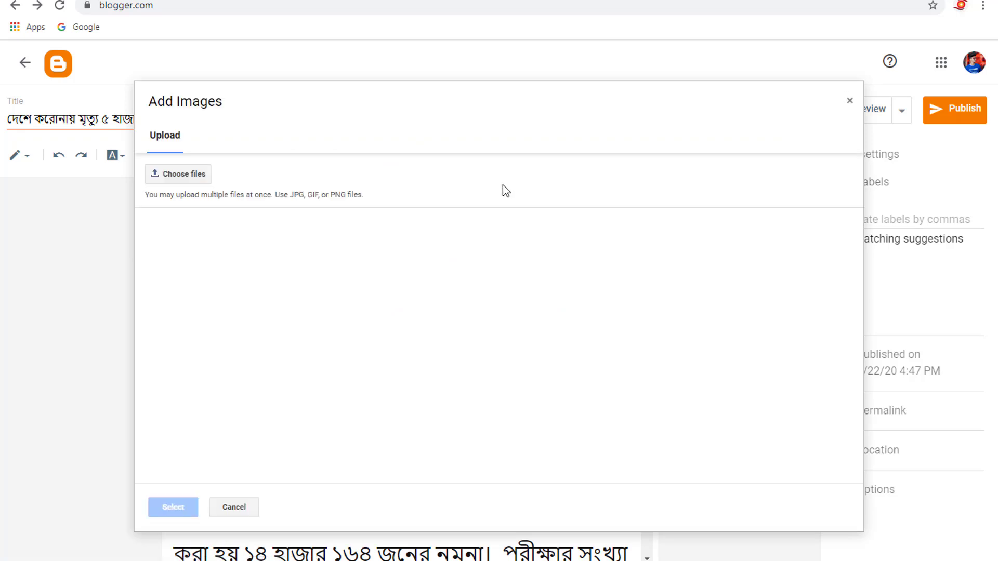
pyautogui.click(196, 176)
pyautogui.press('Escape')
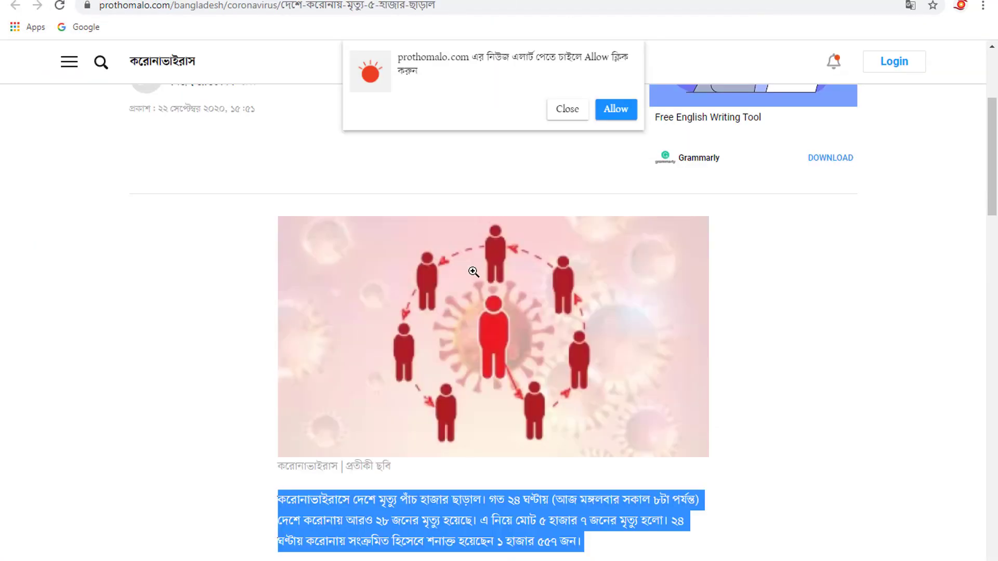
# - Save the coronavirus illustration from the Prothom Alo article to the Desktop as a JPEG image
pyautogui.rightClick(473, 272)
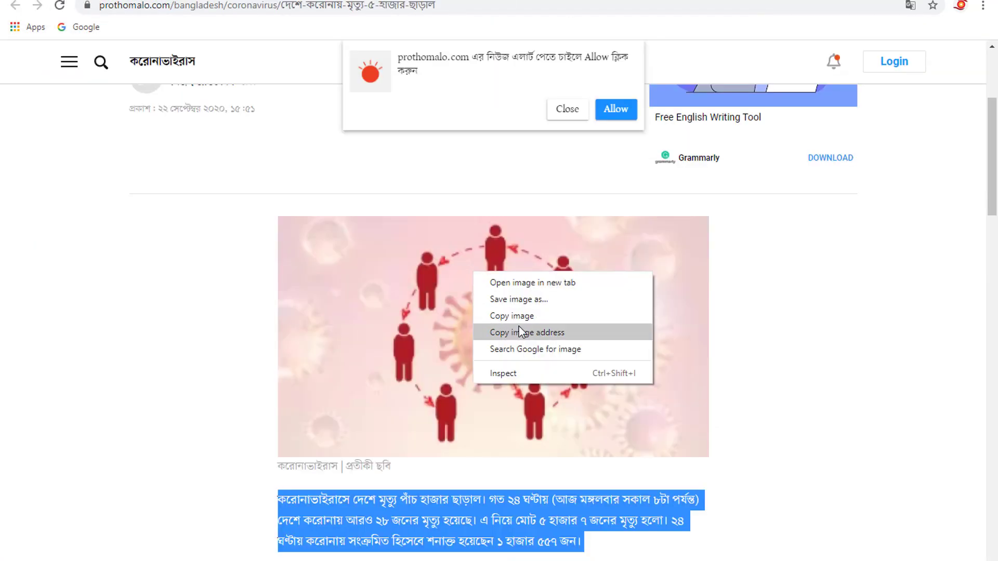
pyautogui.click(526, 308)
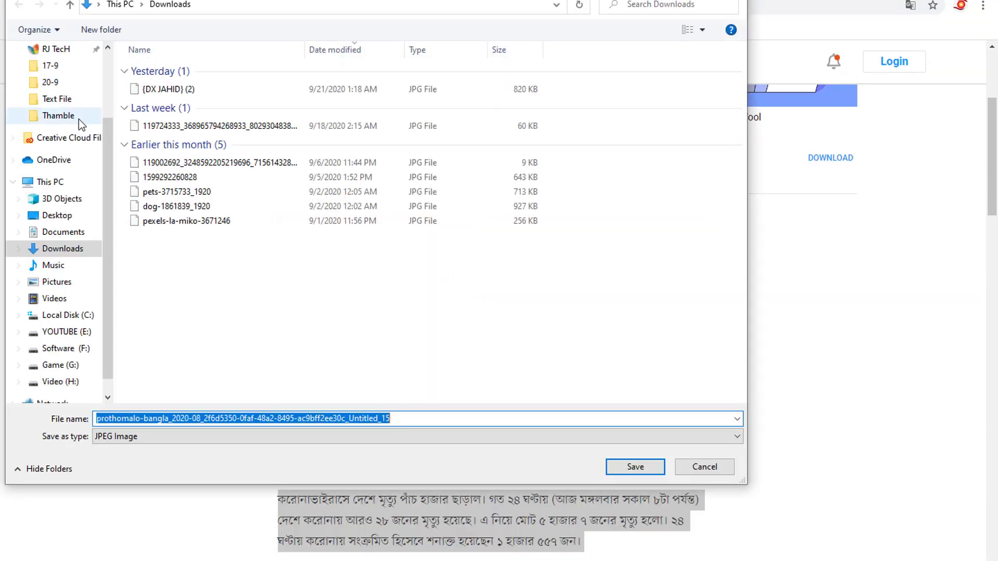
pyautogui.scroll(2, 63, 151)
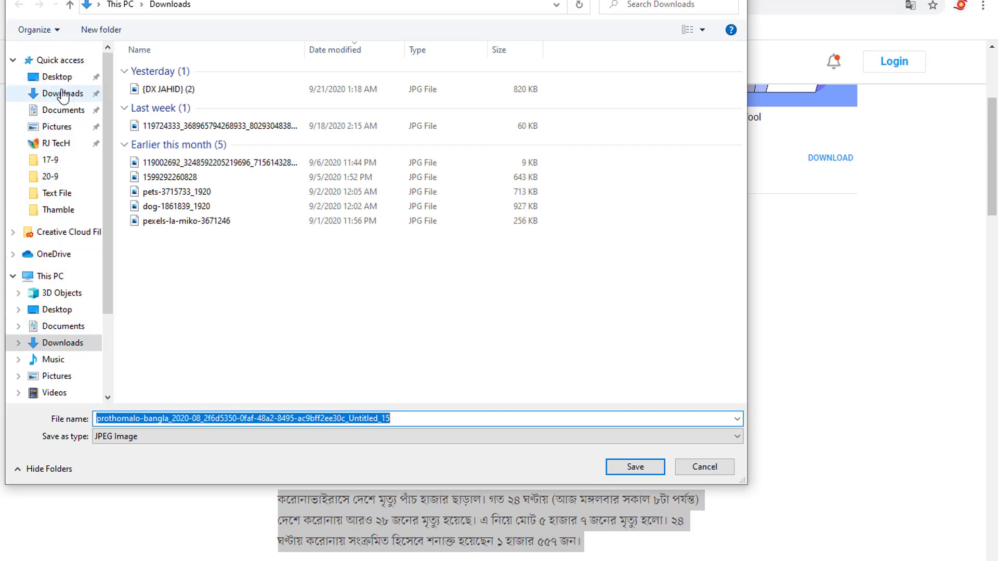
pyautogui.click(57, 77)
pyautogui.click(646, 467)
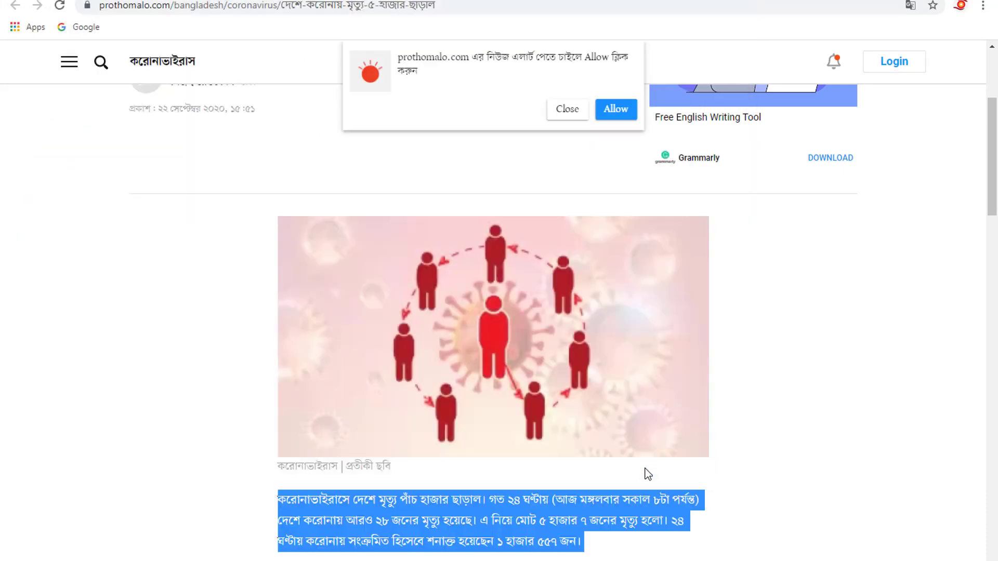
# - Upload the saved coronavirus illustration from the computer and insert it above the text of the Blogger post
pyautogui.hotkey('ctrl', 'Tab')
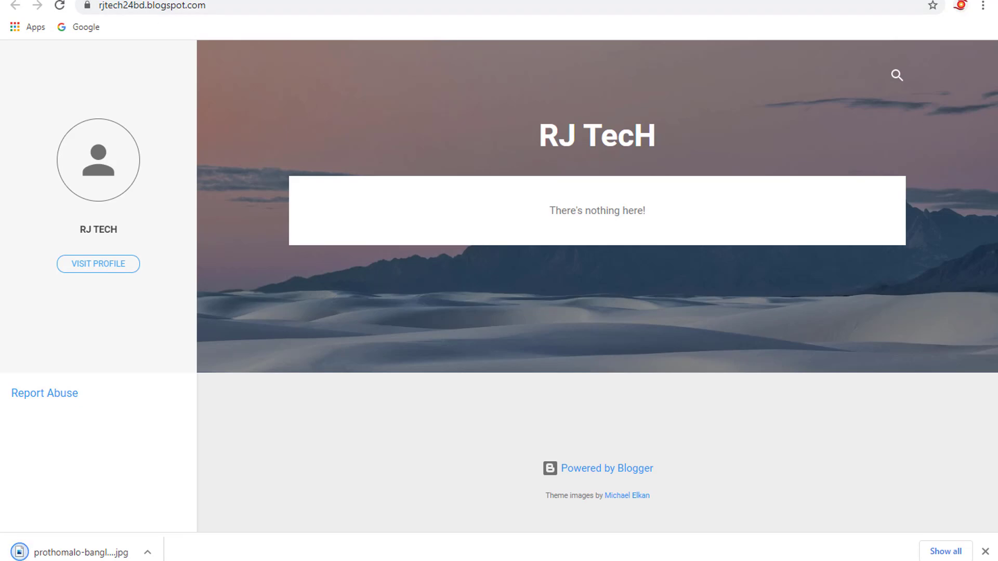
pyautogui.hotkey('ctrl', 'Tab')
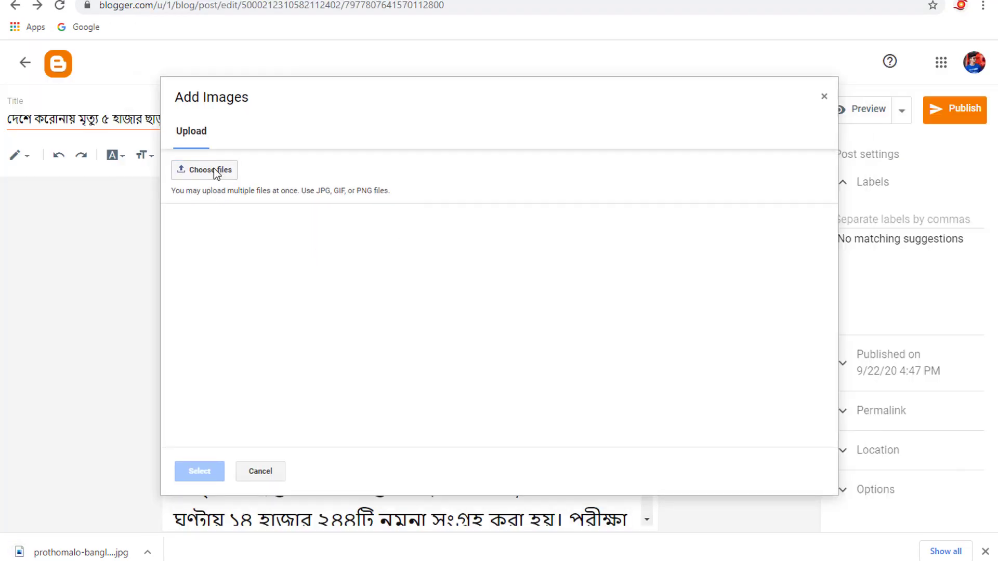
pyautogui.click(217, 174)
pyautogui.doubleClick(173, 123)
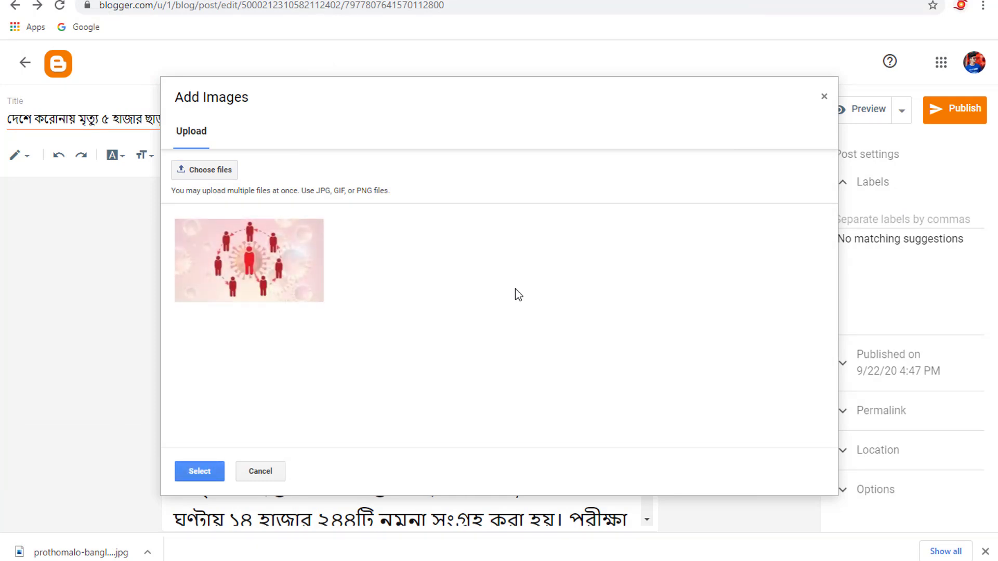
pyautogui.click(209, 465)
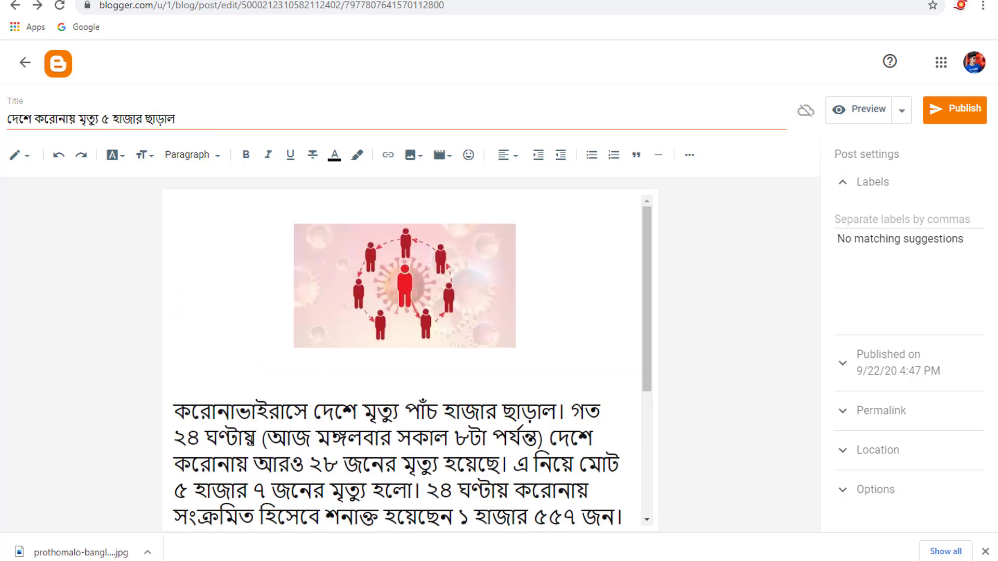
# - Set the inserted coronavirus image's size to Large
pyautogui.click(411, 272)
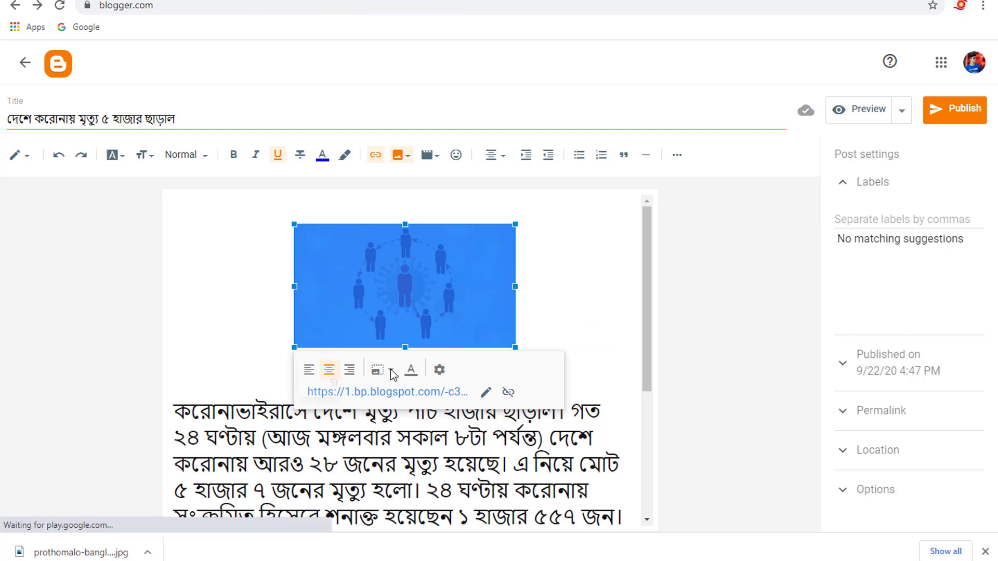
pyautogui.click(439, 370)
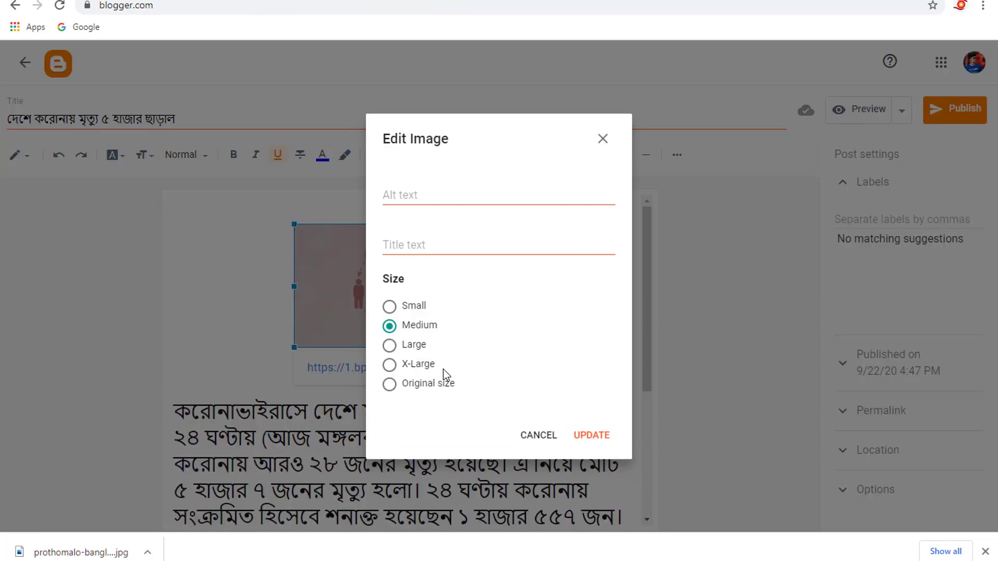
pyautogui.click(420, 348)
pyautogui.click(592, 437)
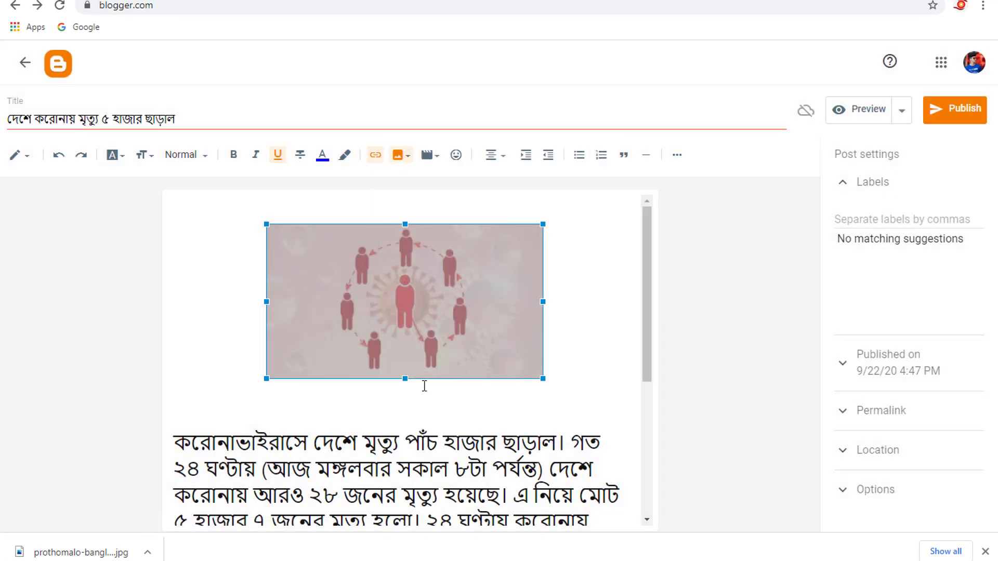
# - Change the coronavirus image's size to X-Large
pyautogui.click(416, 302)
pyautogui.click(411, 400)
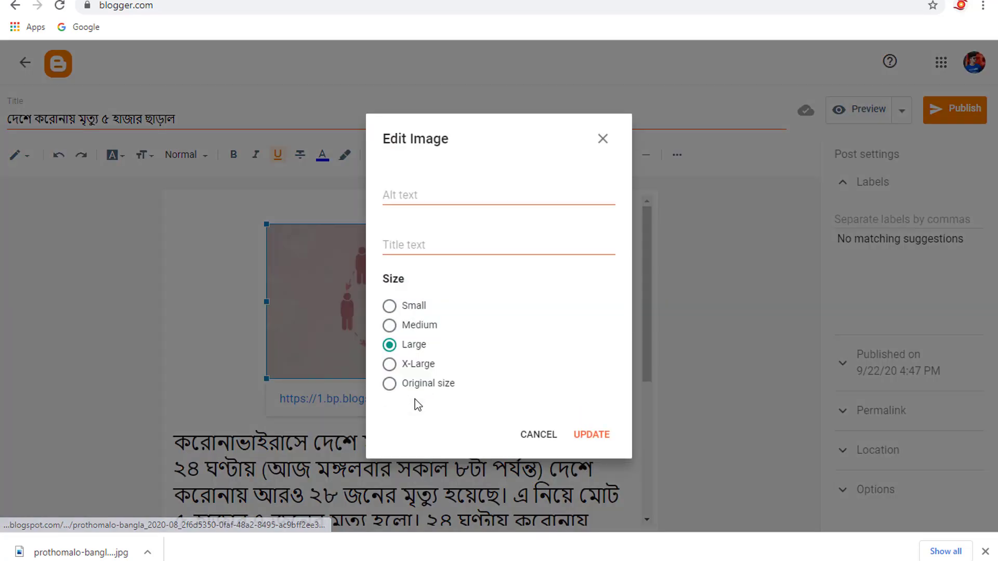
pyautogui.click(402, 364)
pyautogui.click(592, 437)
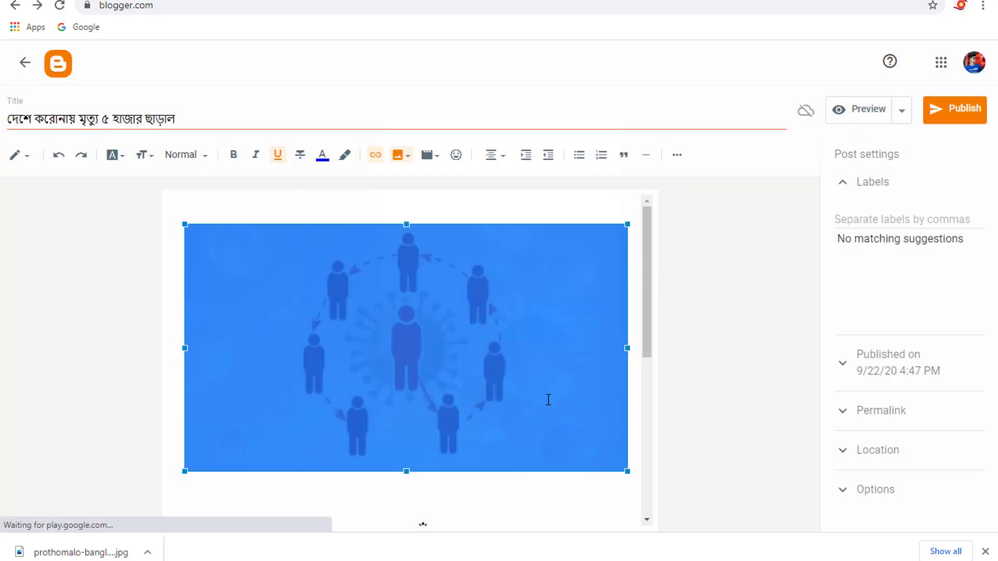
# - Remove the surplus blank line between the image and the first paragraph
pyautogui.scroll(-5, 365, 256)
pyautogui.scroll(3, 365, 256)
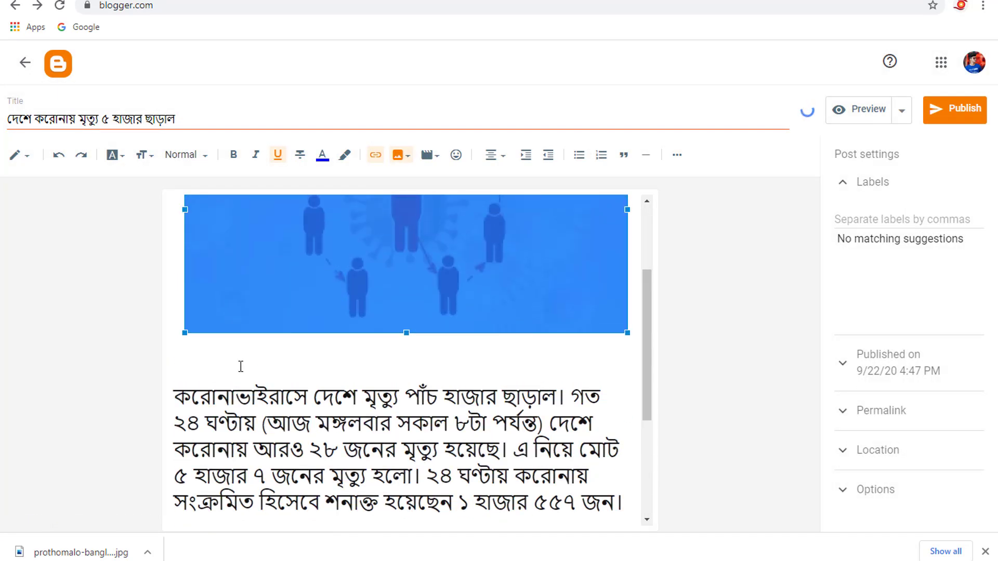
pyautogui.click(241, 367)
pyautogui.press('BackSpace')
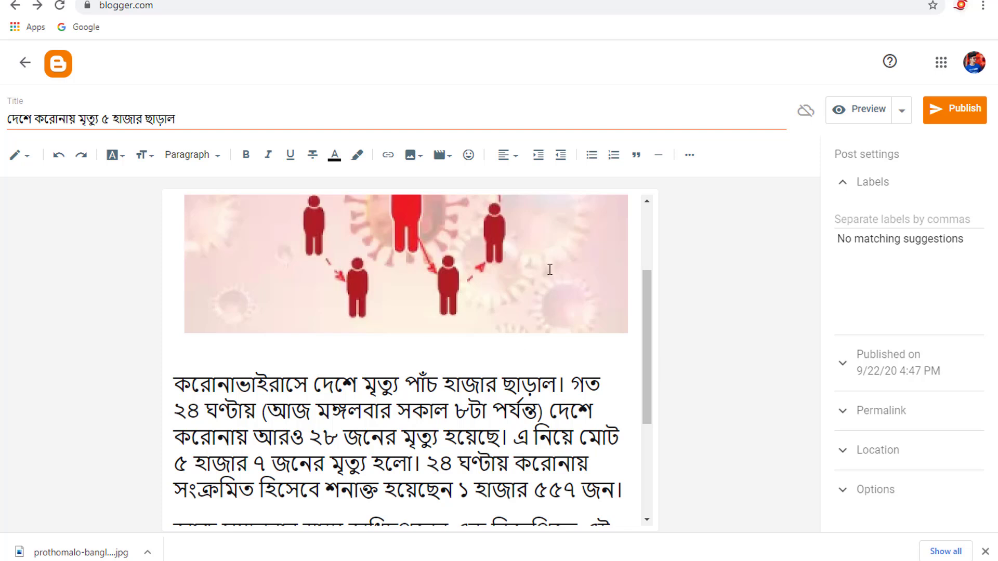
pyautogui.scroll(3, 551, 269)
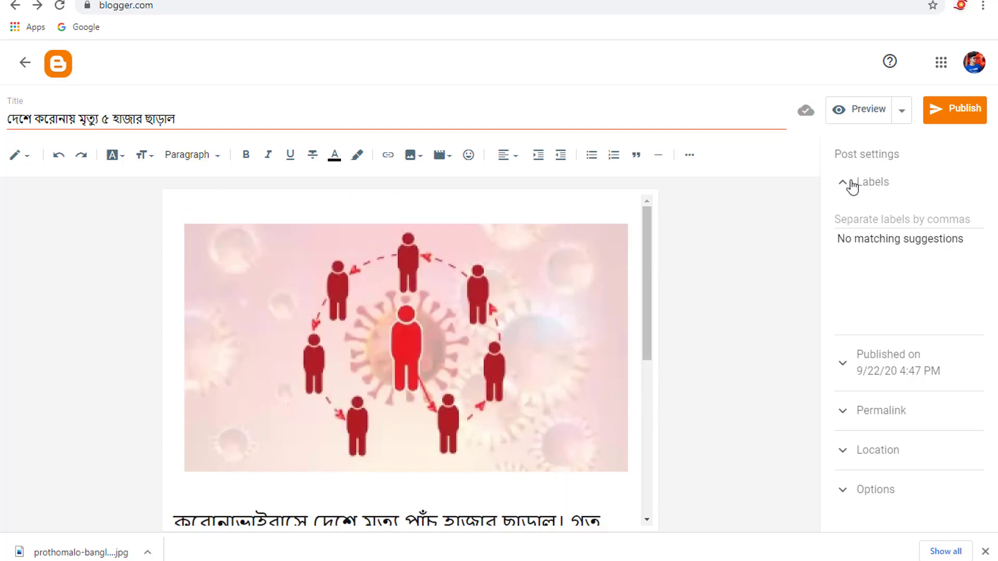
# - Label the post "বিশেষ সংবাদ", copying that category name from the Prothom Alo home page
pyautogui.click(876, 185)
pyautogui.click(876, 184)
pyautogui.click(879, 220)
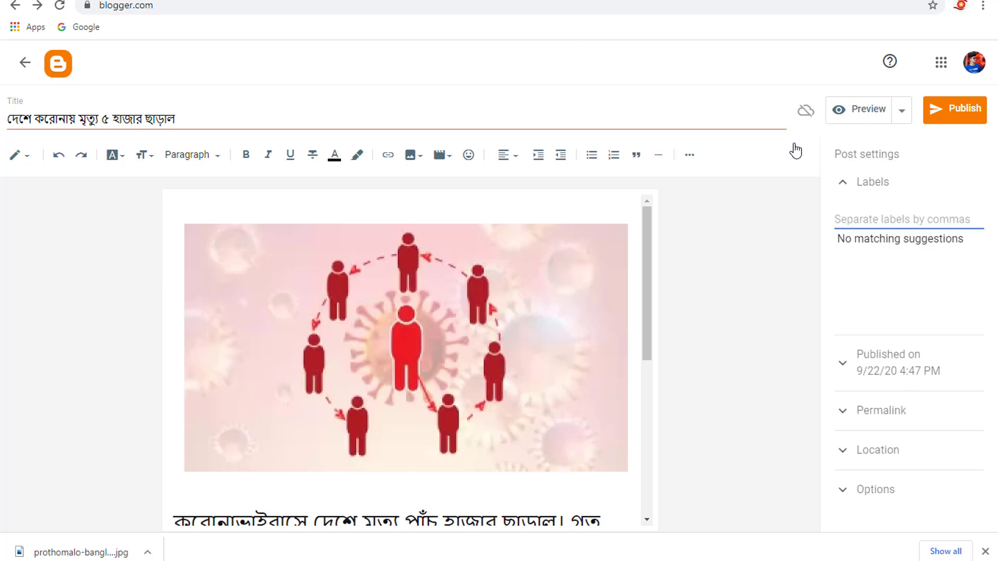
pyautogui.click(390, 1)
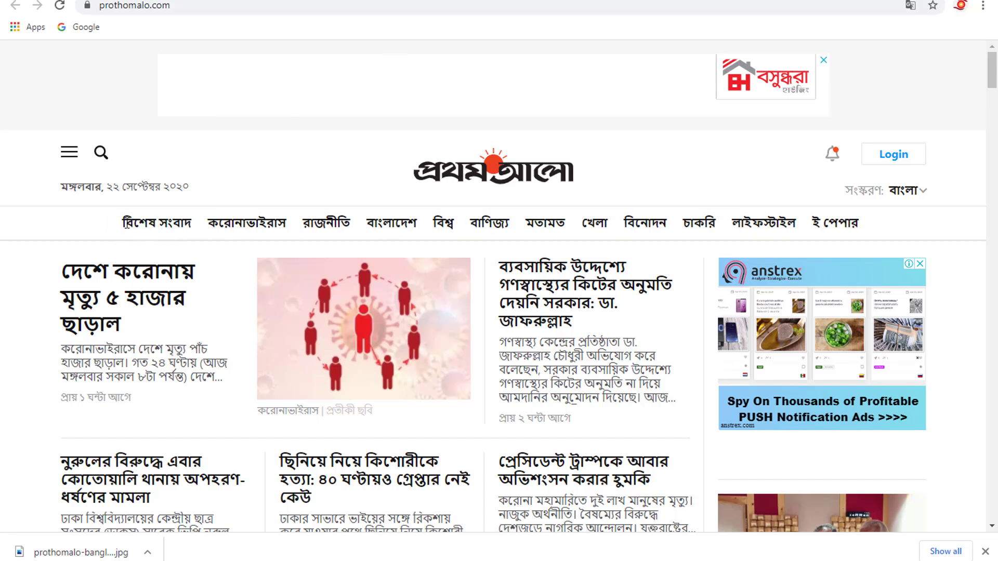
pyautogui.moveTo(115, 227); pyautogui.dragTo(190, 225)
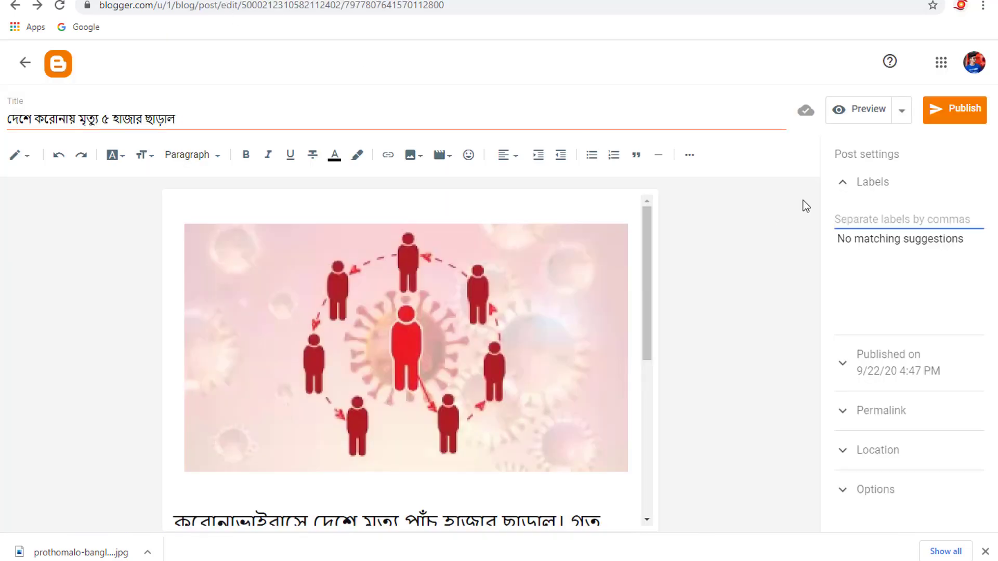
pyautogui.write('বিশেষ সংবাদ')
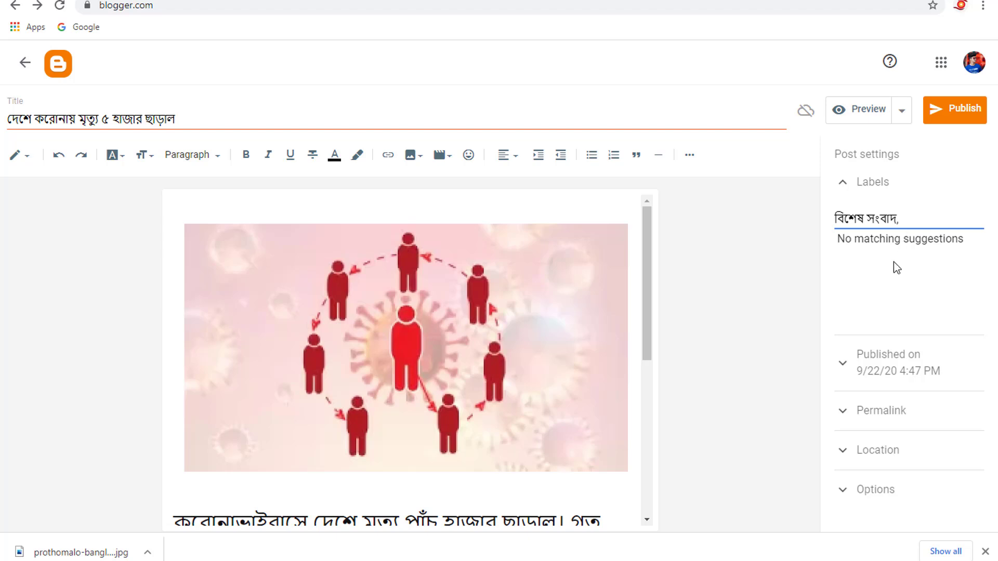
# - Look through the post's publishing date, location and reader comment settings
pyautogui.click(884, 373)
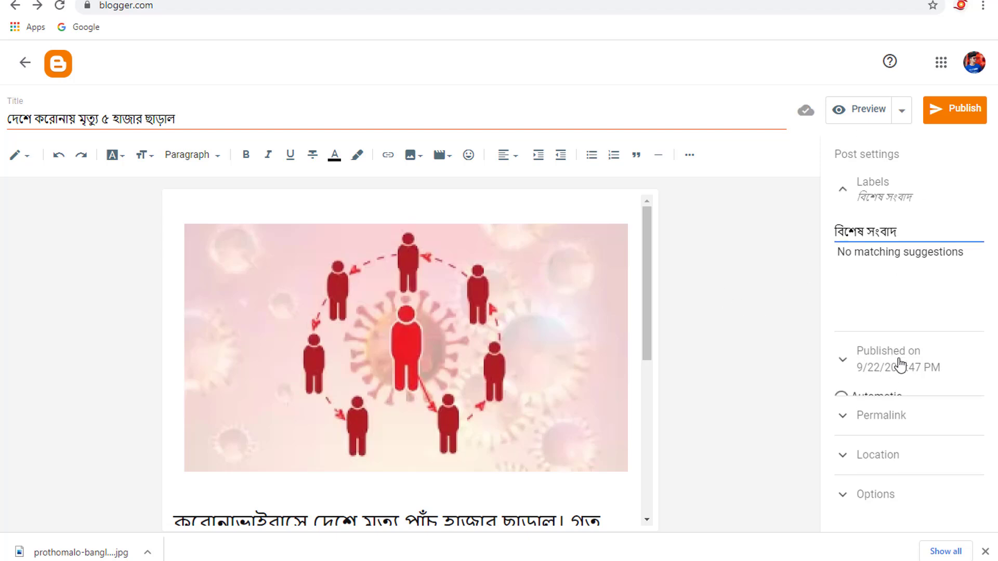
pyautogui.scroll(-3, 906, 385)
pyautogui.click(885, 446)
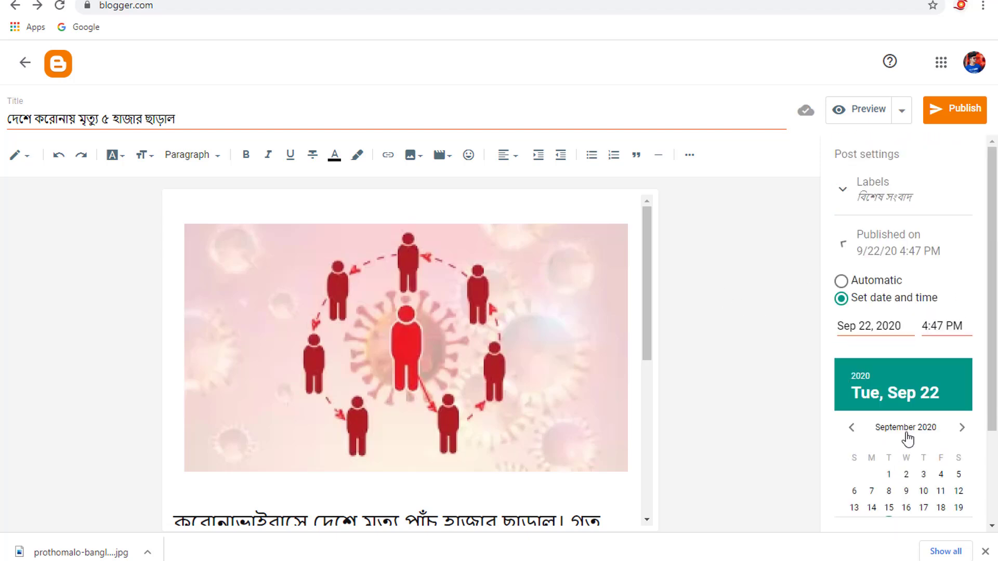
pyautogui.click(899, 434)
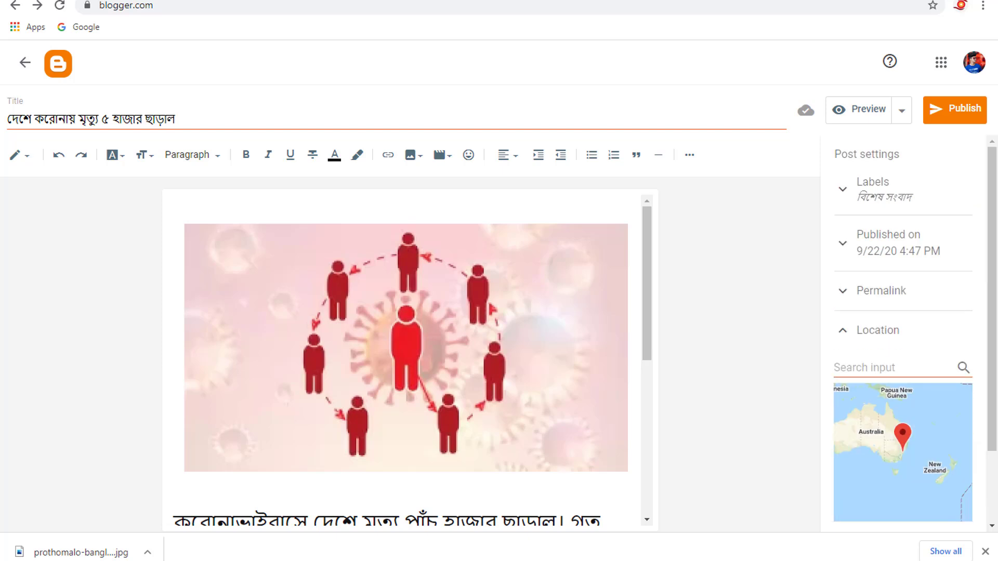
pyautogui.scroll(-2, 887, 468)
pyautogui.click(876, 522)
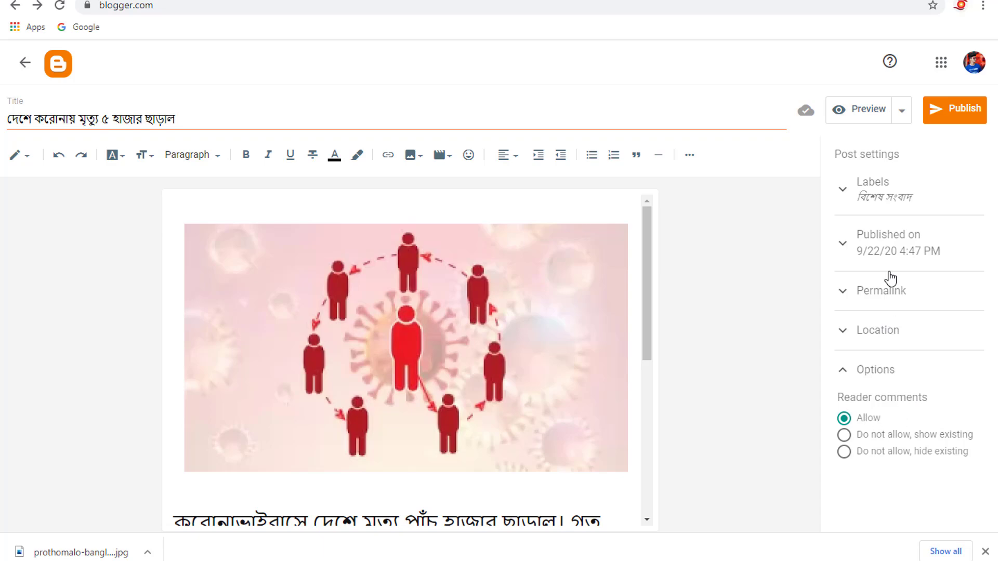
# - Publish the post to the blog and view it on the live site
pyautogui.click(946, 119)
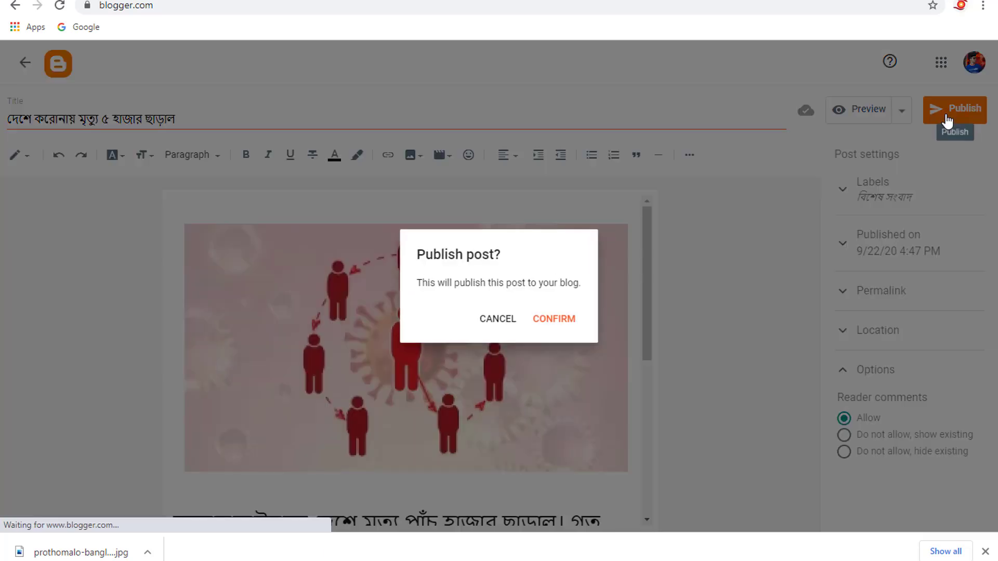
pyautogui.click(554, 323)
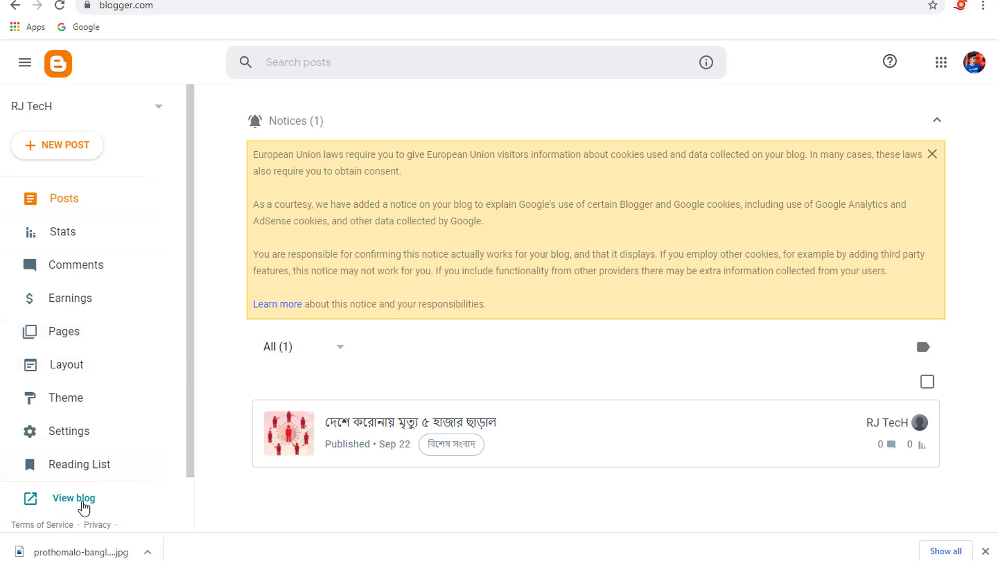
pyautogui.click(81, 500)
pyautogui.scroll(-7, 643, 300)
pyautogui.scroll(7, 570, 279)
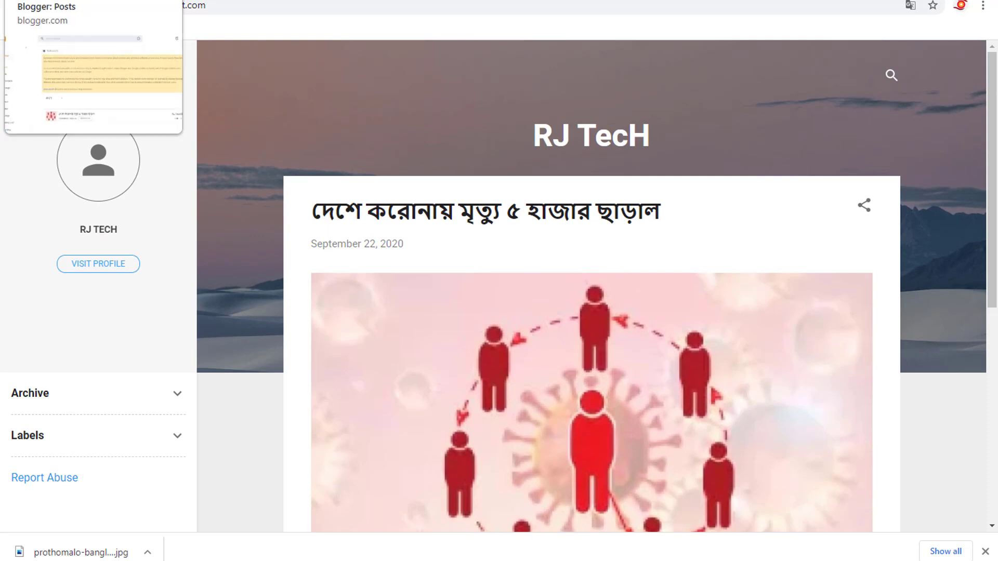
# - Bring up the Prothom Alo article about the government not approving Gonoshasthaya's kit and look through it
pyautogui.click(78, 1)
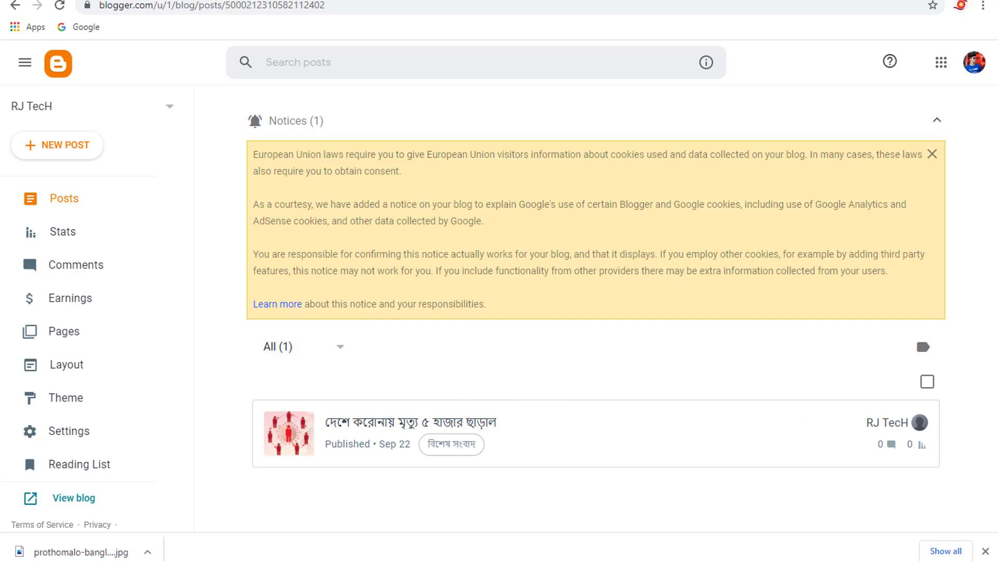
pyautogui.click(436, 1)
pyautogui.scroll(-6, 512, 257)
pyautogui.click(489, 1)
pyautogui.scroll(-5, 445, 213)
pyautogui.scroll(1, 464, 193)
pyautogui.scroll(5, 464, 193)
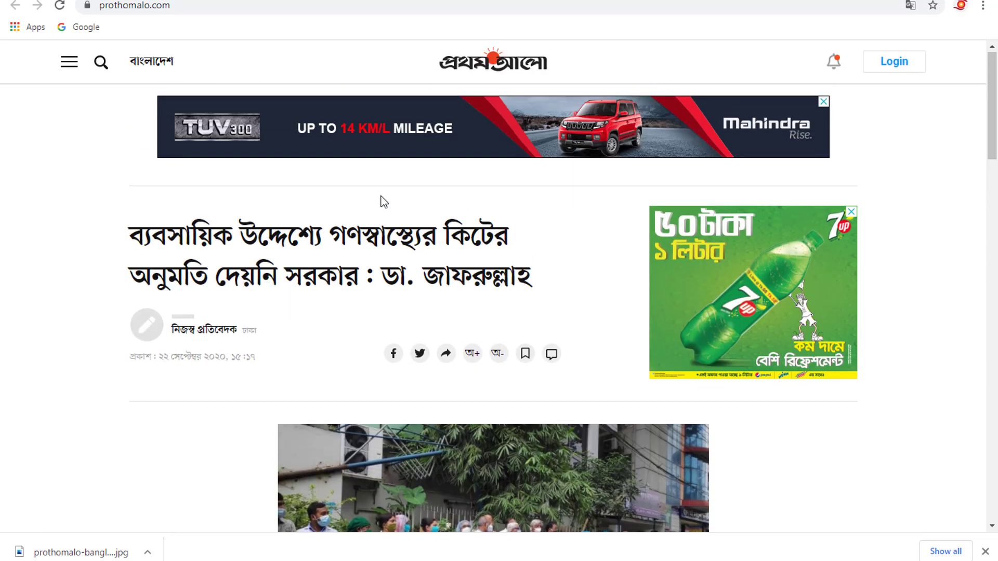
# - Create a new Blogger post and title it with the kit article's headline
pyautogui.moveTo(138, 225); pyautogui.dragTo(546, 276)
pyautogui.hotkey('ctrl', 'Tab')
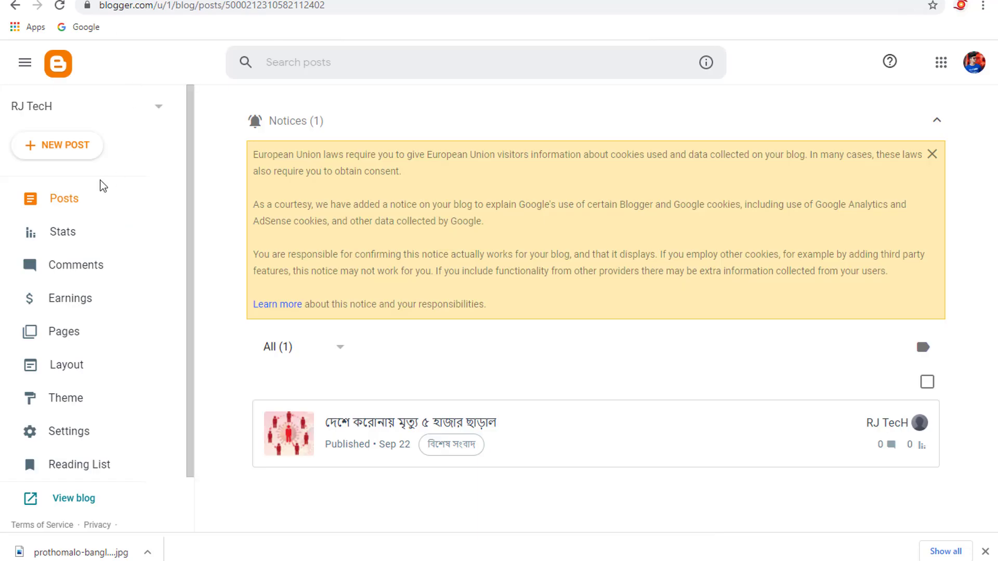
pyautogui.click(58, 146)
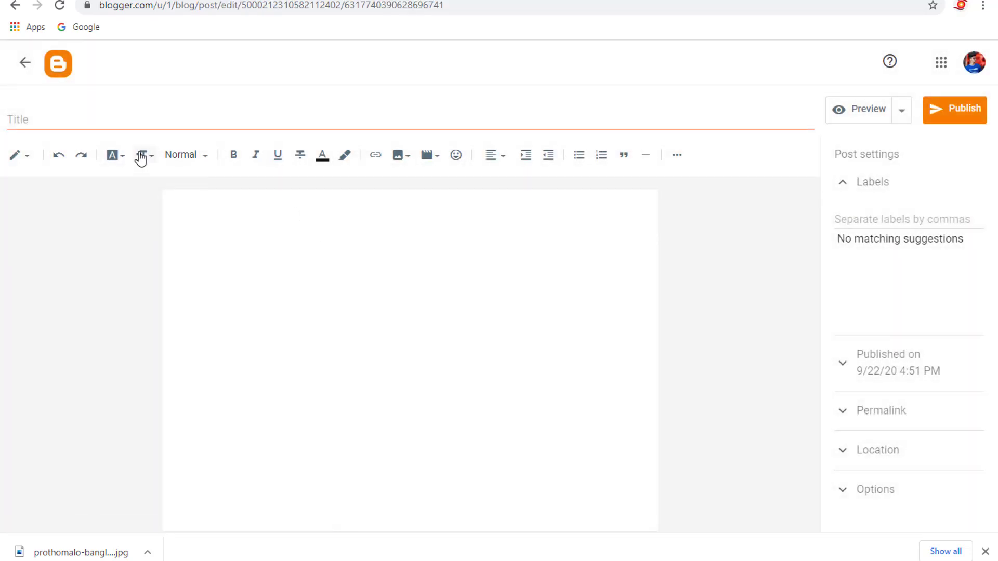
pyautogui.click(127, 122)
pyautogui.hotkey('ctrl', 'v')
# - Copy the kit article's first two paragraphs into the new post's body and insert a blank line above them
pyautogui.hotkey('ctrl', 'Tab')
pyautogui.hotkey('ctrl', 'Tab')
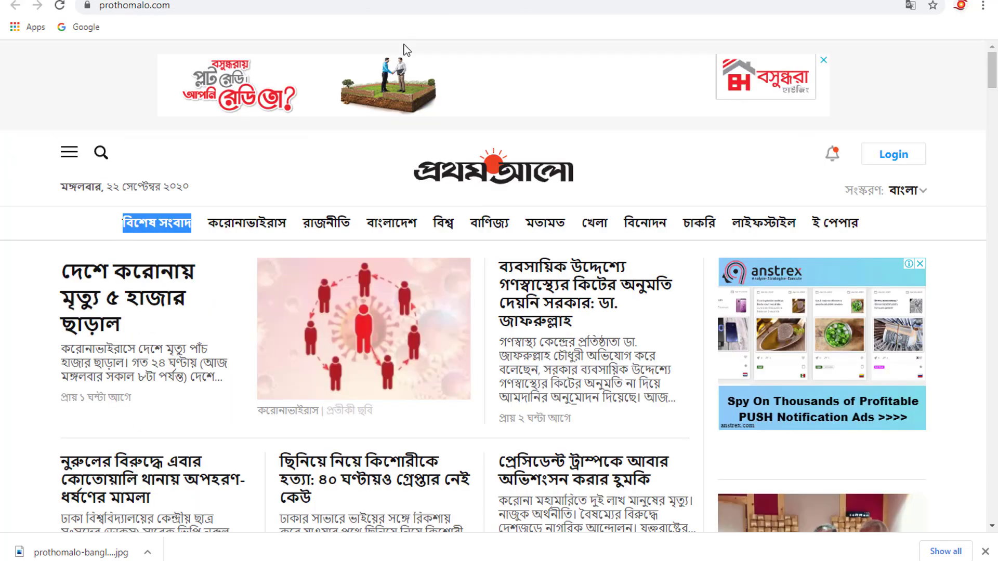
pyautogui.hotkey('ctrl', 'Tab')
pyautogui.scroll(-15, 416, 304)
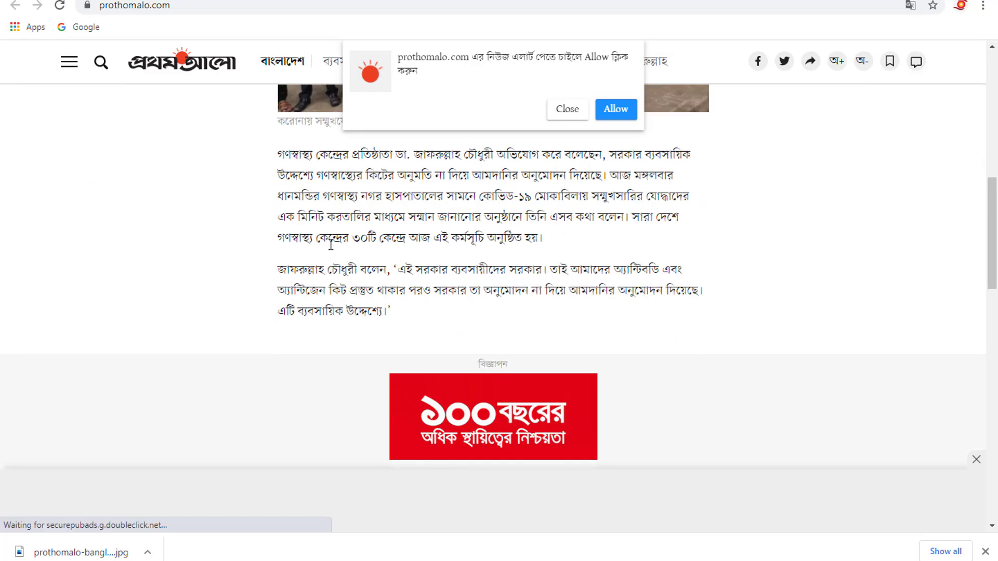
pyautogui.moveTo(284, 152); pyautogui.dragTo(419, 307)
pyautogui.hotkey('ctrl', 'c')
pyautogui.hotkey('ctrl', 'Tab')
pyautogui.click(296, 221)
pyautogui.hotkey('ctrl', 'v')
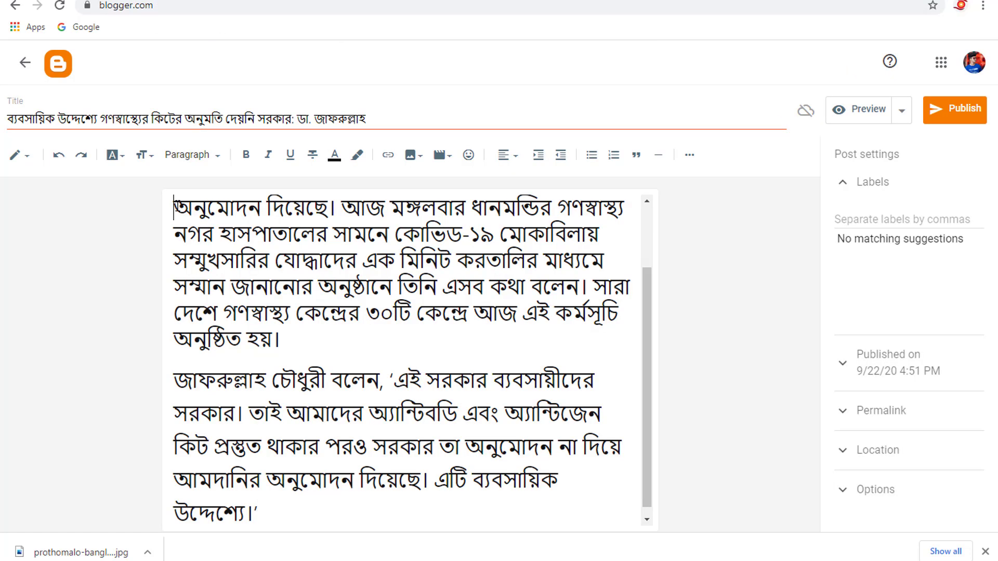
pyautogui.press('Return')
pyautogui.press('Up')
# - Save the kit article's photo of the applauding health workers to the computer
pyautogui.click(419, 0)
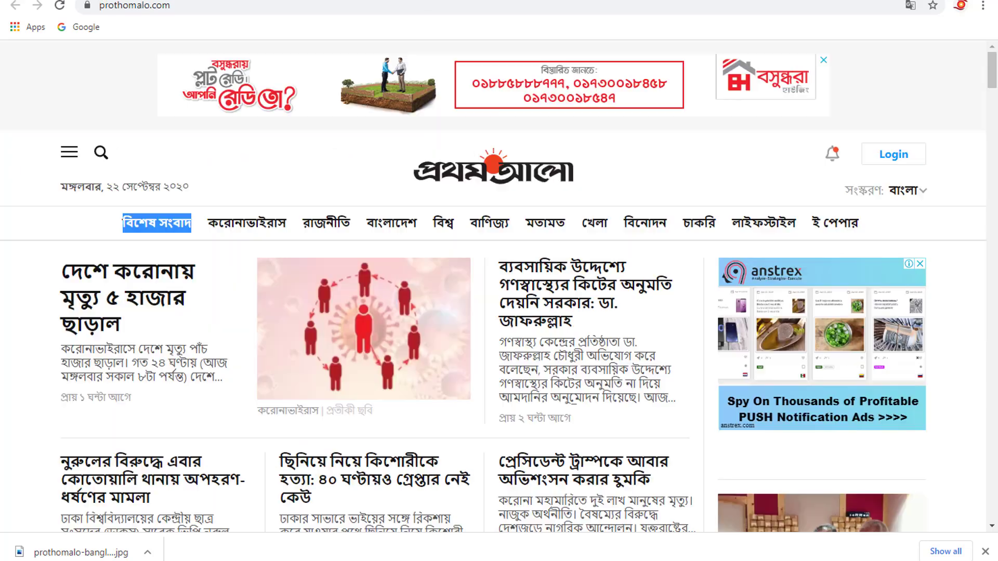
pyautogui.scroll(10, 469, 280)
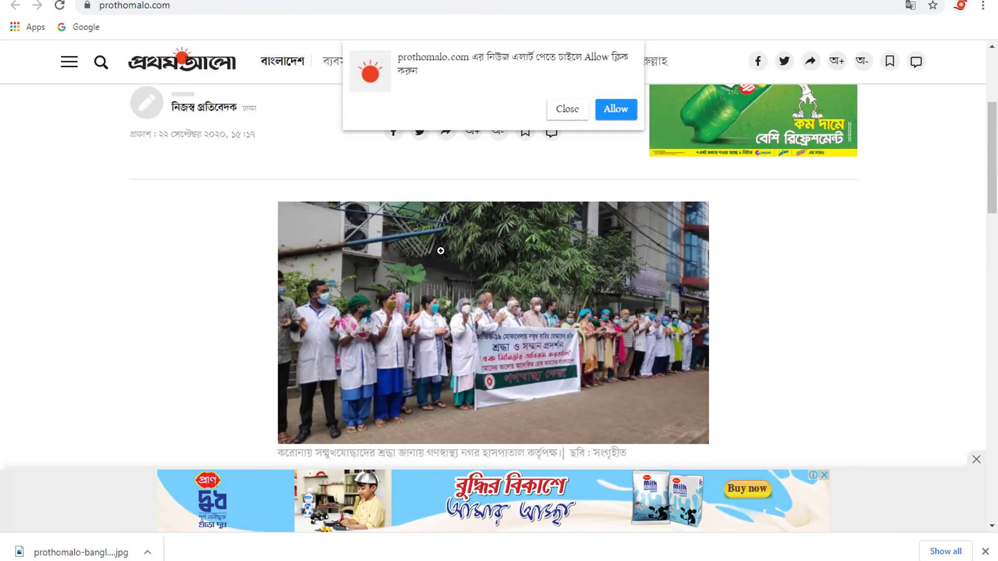
pyautogui.scroll(-4, 470, 281)
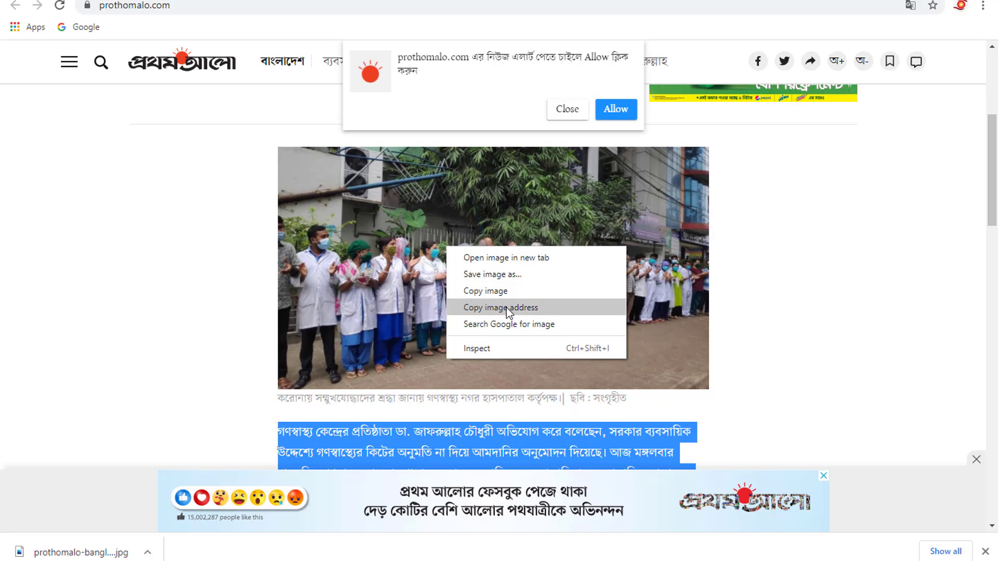
pyautogui.click(503, 273)
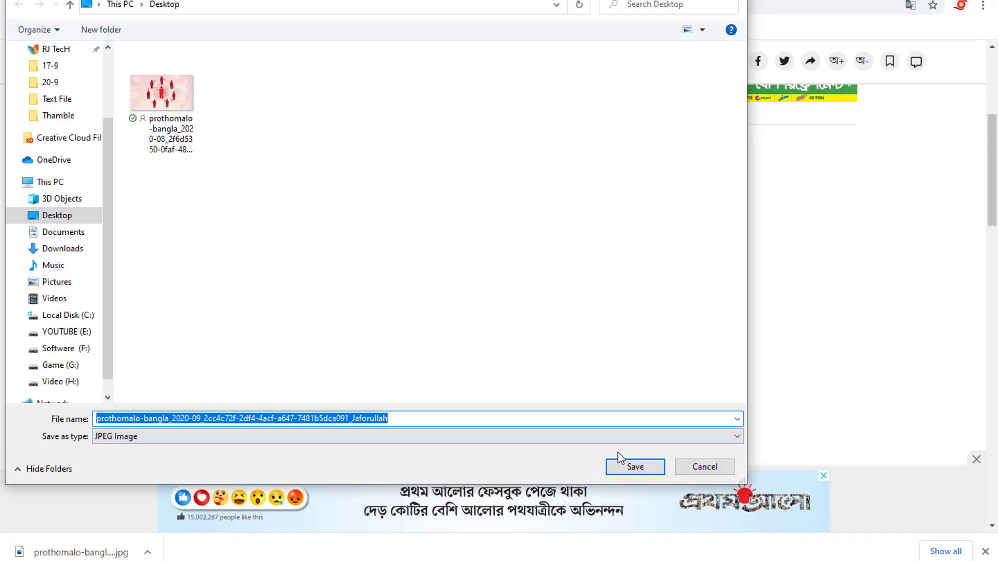
pyautogui.click(635, 468)
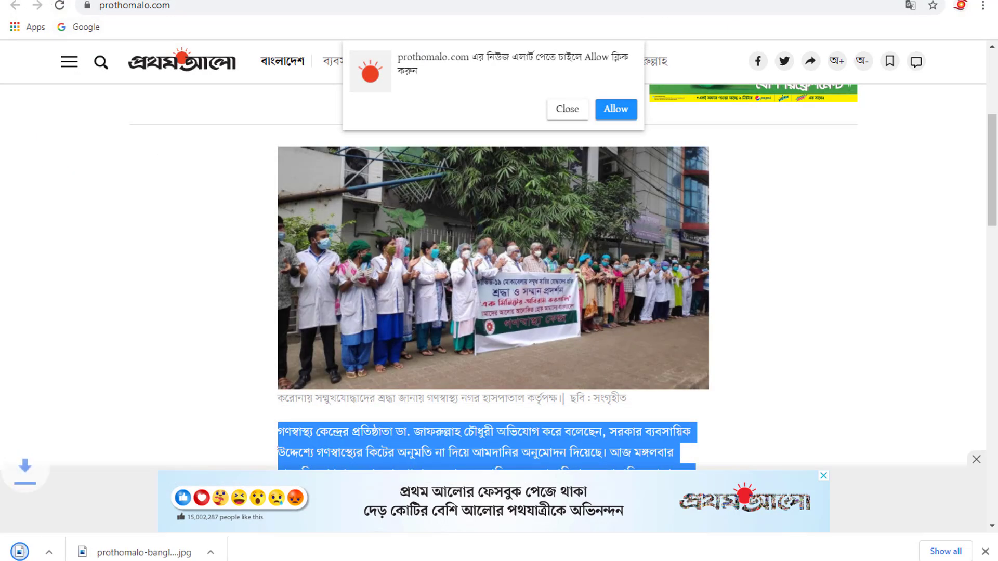
# - Upload the saved photo of the applauding health workers from the desktop into the kit article post
pyautogui.click(280, 1)
pyautogui.click(442, 156)
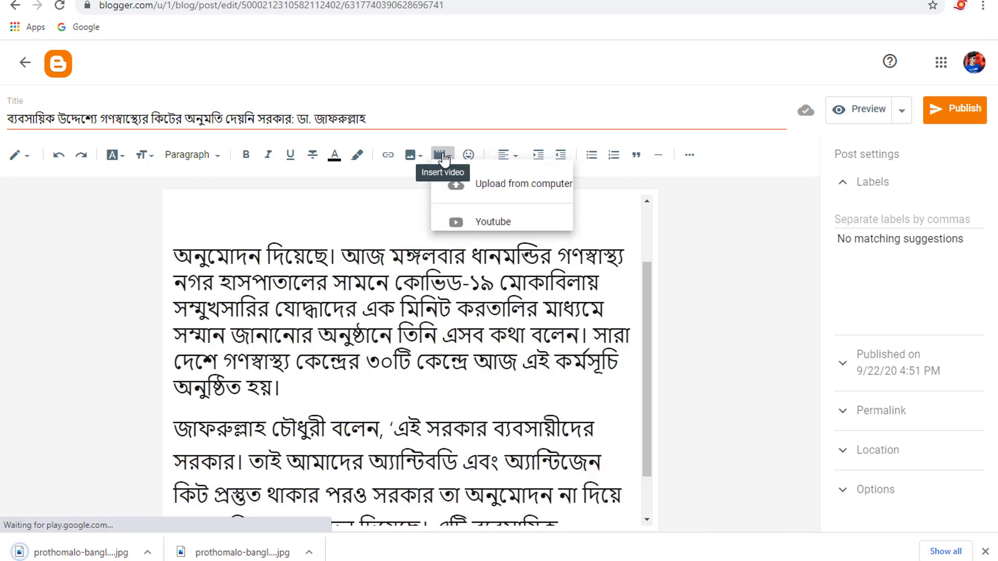
pyautogui.click(427, 175)
pyautogui.click(411, 155)
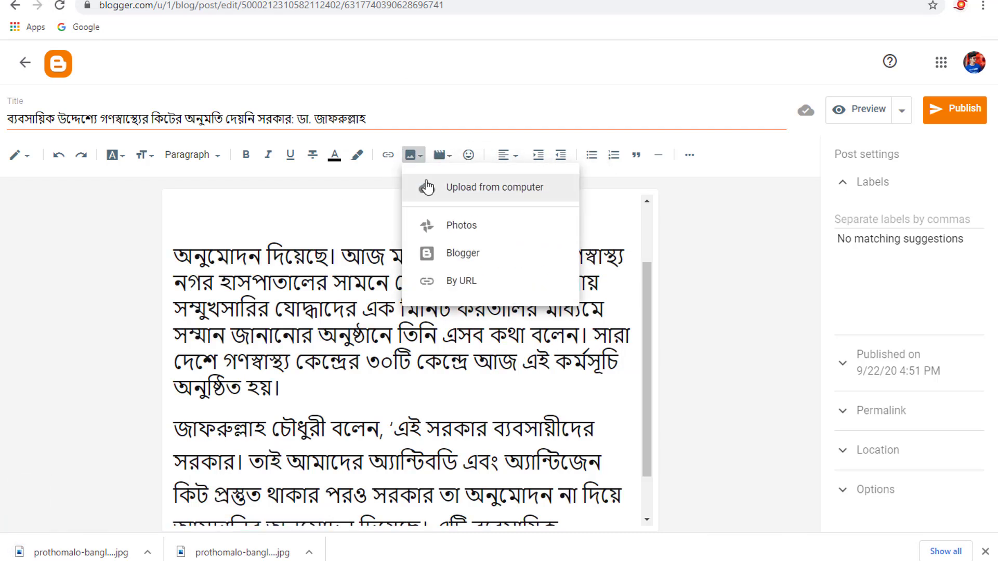
pyautogui.click(442, 188)
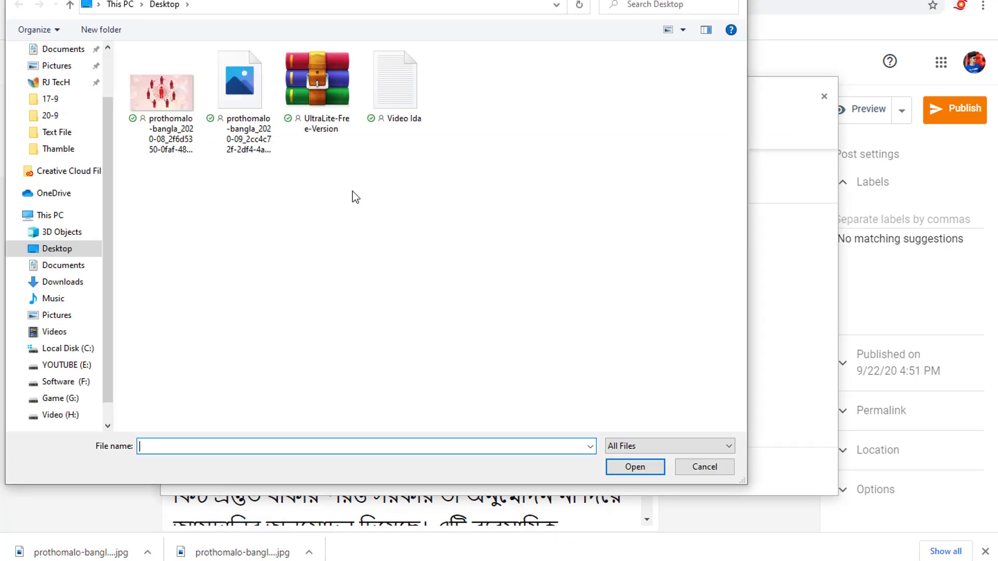
pyautogui.click(190, 133)
pyautogui.click(239, 104)
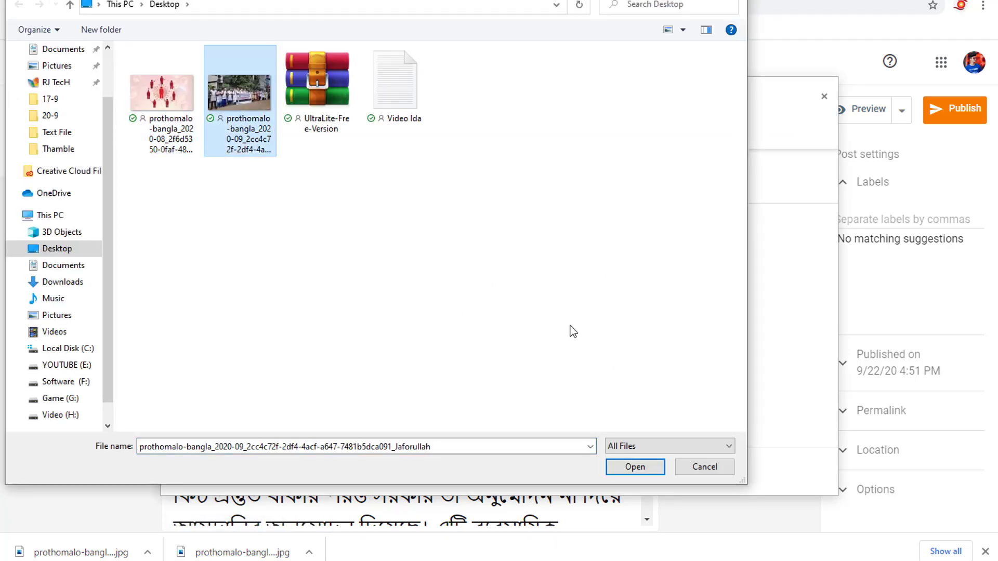
pyautogui.click(636, 467)
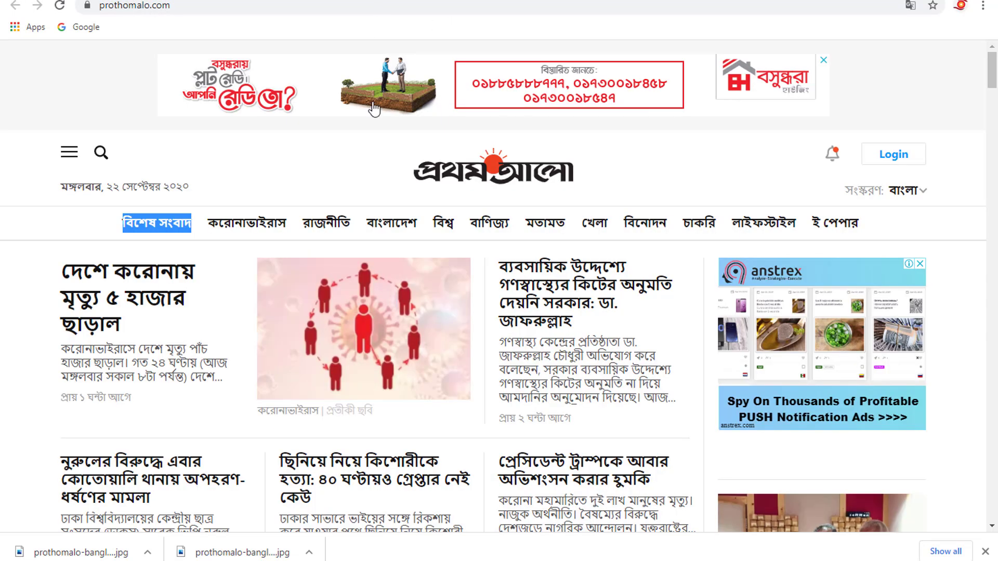
# - Copy the category name রাজনীতি from the Prothom Alo homepage, add it as the post's label, and publish the post
pyautogui.moveTo(301, 229)
pyautogui.mouseDown()
pyautogui.moveTo(348, 234)
pyautogui.moveTo(314, 233)
pyautogui.mouseUp()
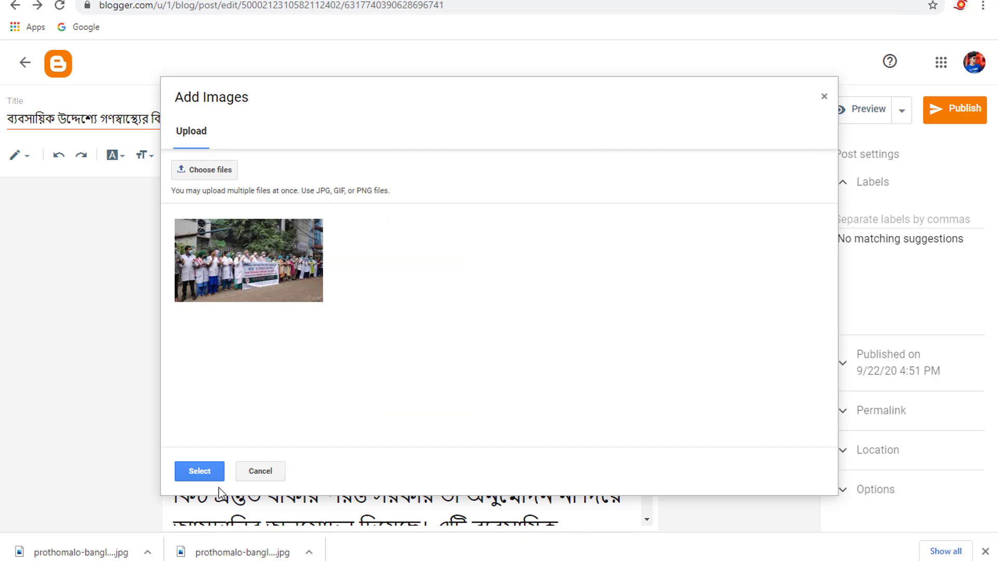
pyautogui.click(217, 473)
pyautogui.click(884, 185)
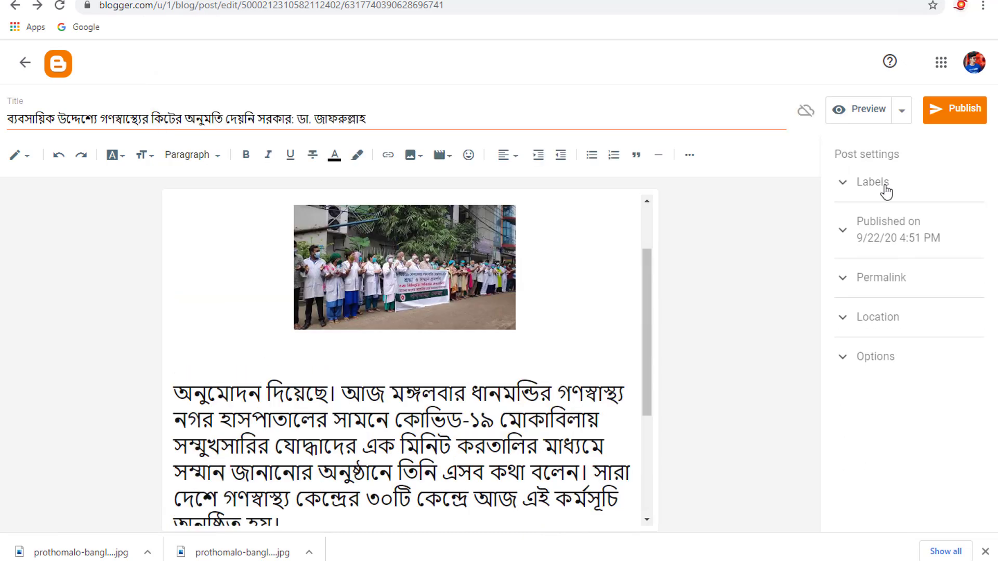
pyautogui.click(880, 180)
pyautogui.hotkey('ctrl', 'v')
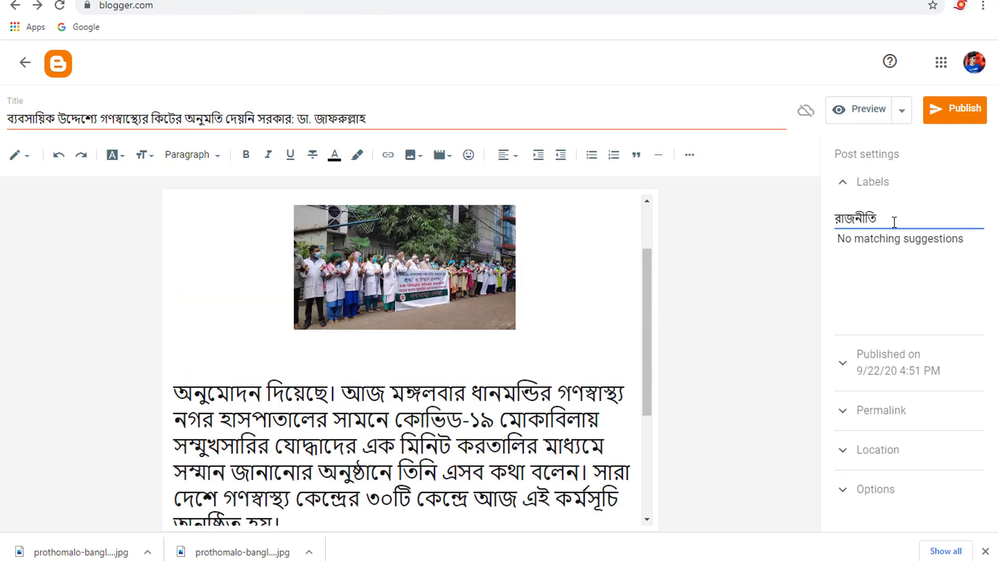
pyautogui.click(956, 108)
pyautogui.click(569, 321)
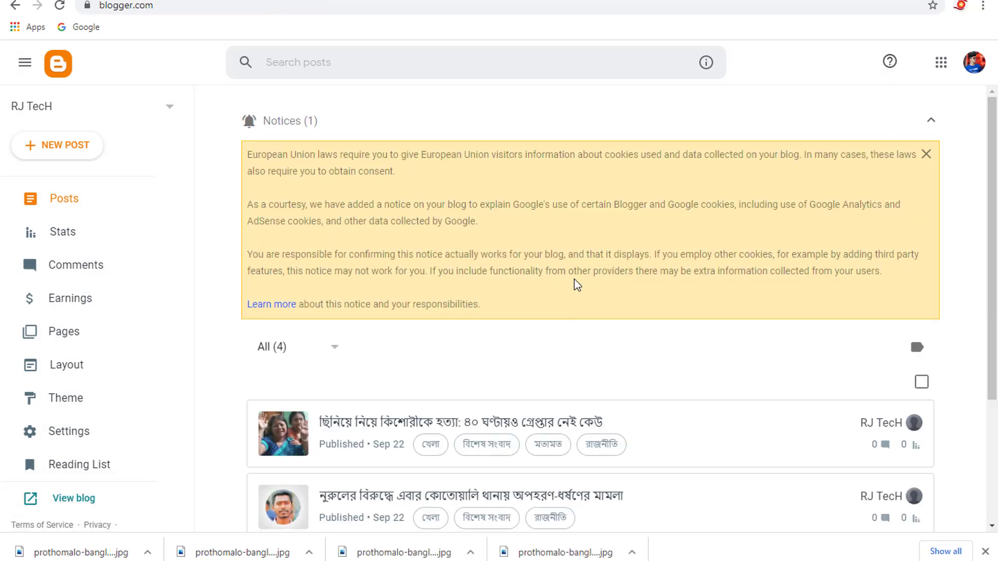
# - View the live RJ TecH blog and look through its published posts
pyautogui.scroll(-3, 419, 179)
pyautogui.scroll(3, 276, 326)
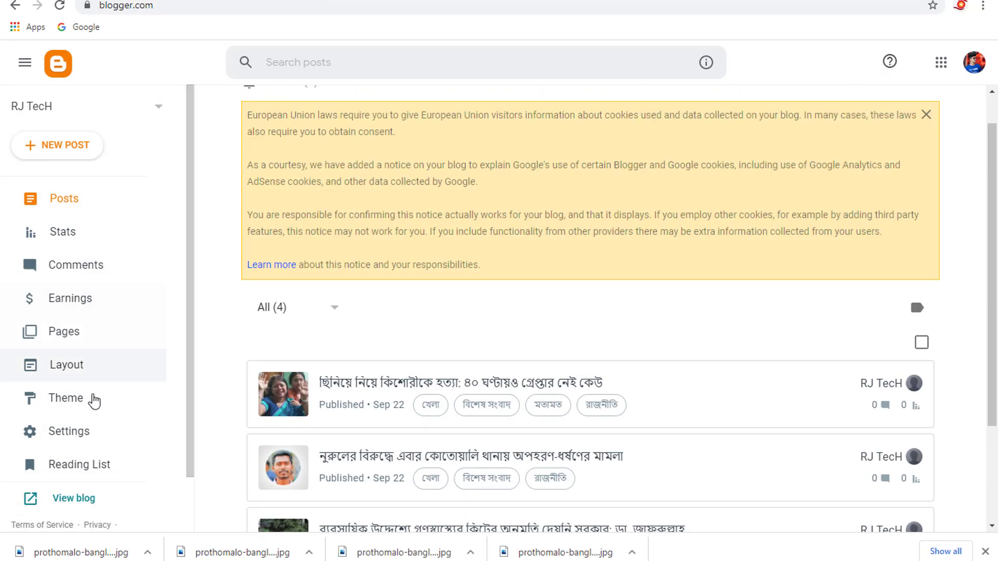
pyautogui.click(76, 500)
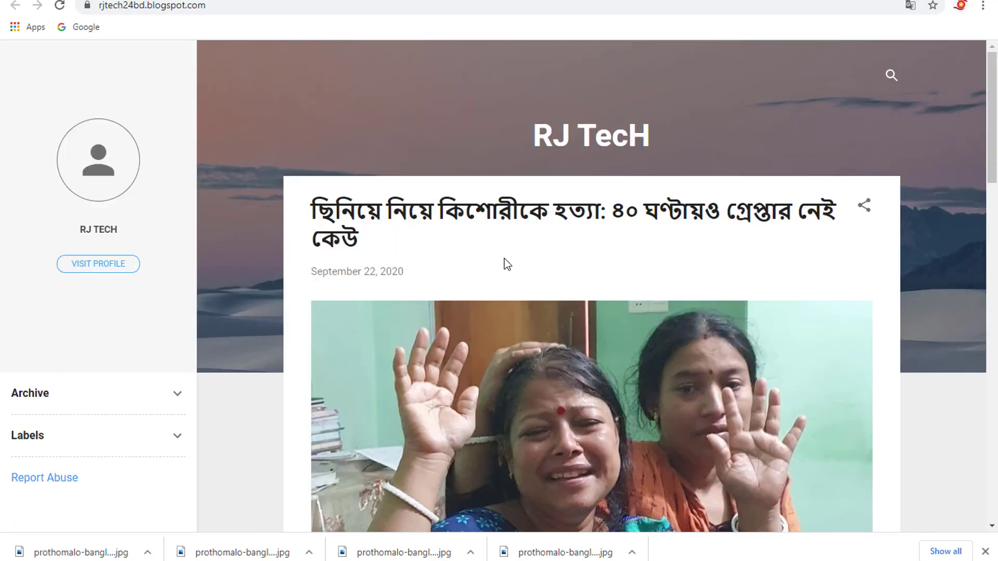
pyautogui.scroll(-20, 552, 254)
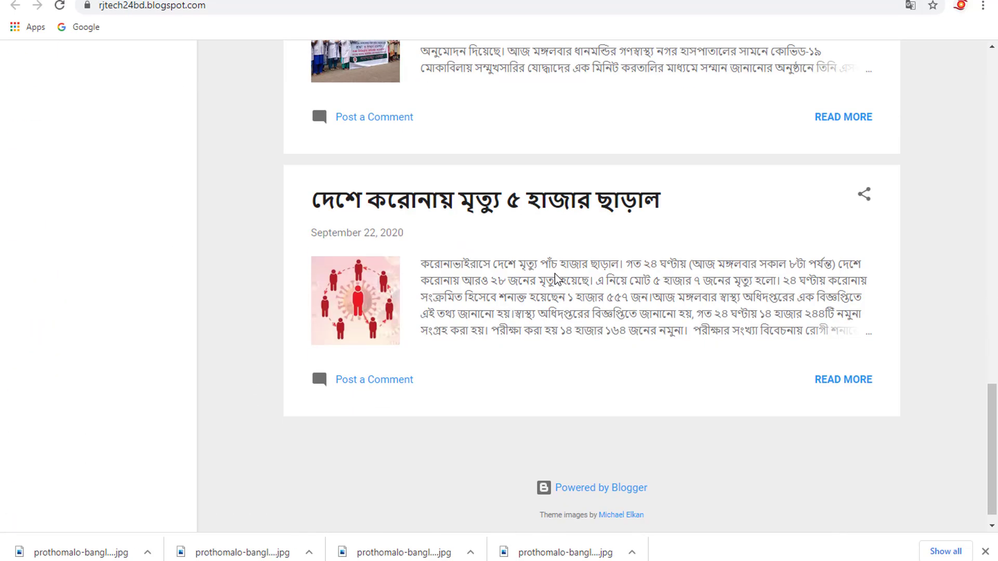
pyautogui.scroll(20, 550, 287)
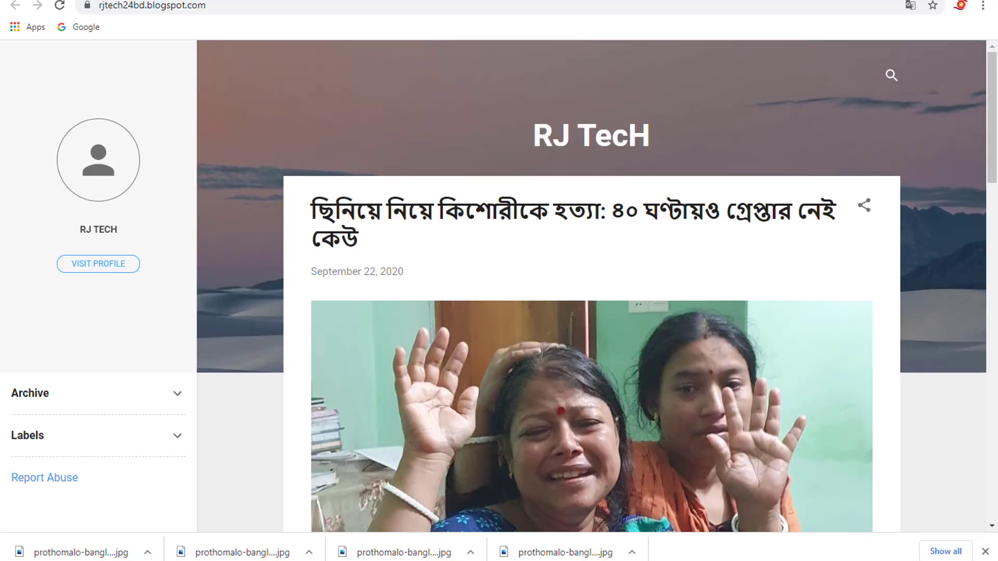
# - Return to the blog's management page and browse the available built-in themes
pyautogui.click(104, 0)
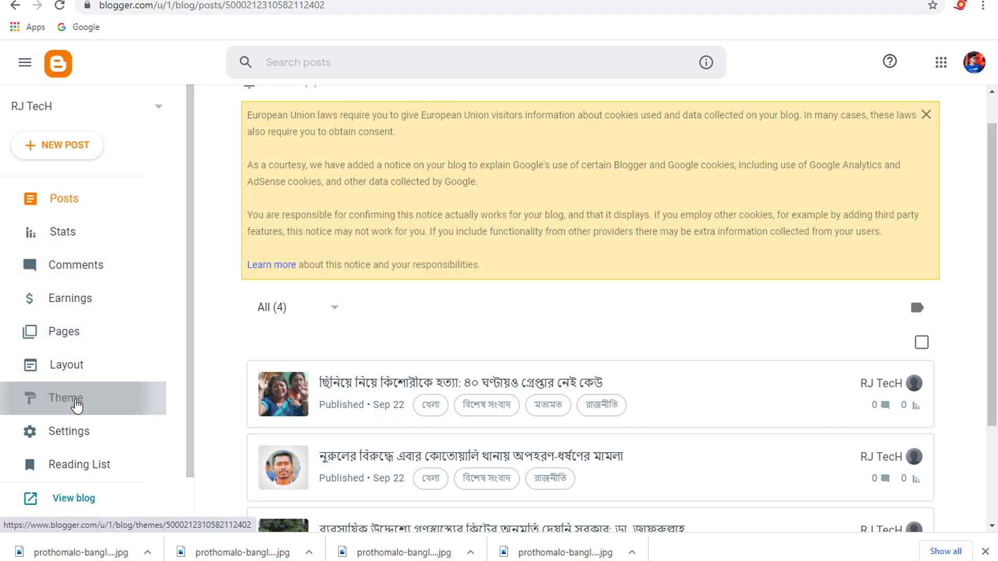
pyautogui.click(75, 401)
pyautogui.scroll(-2, 563, 324)
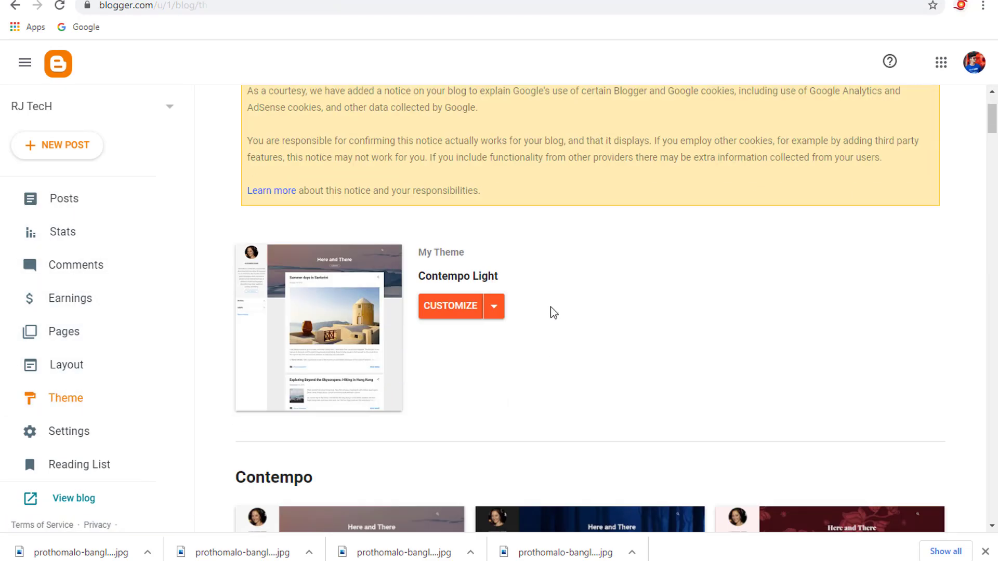
pyautogui.scroll(-6, 563, 324)
pyautogui.scroll(-4, 784, 349)
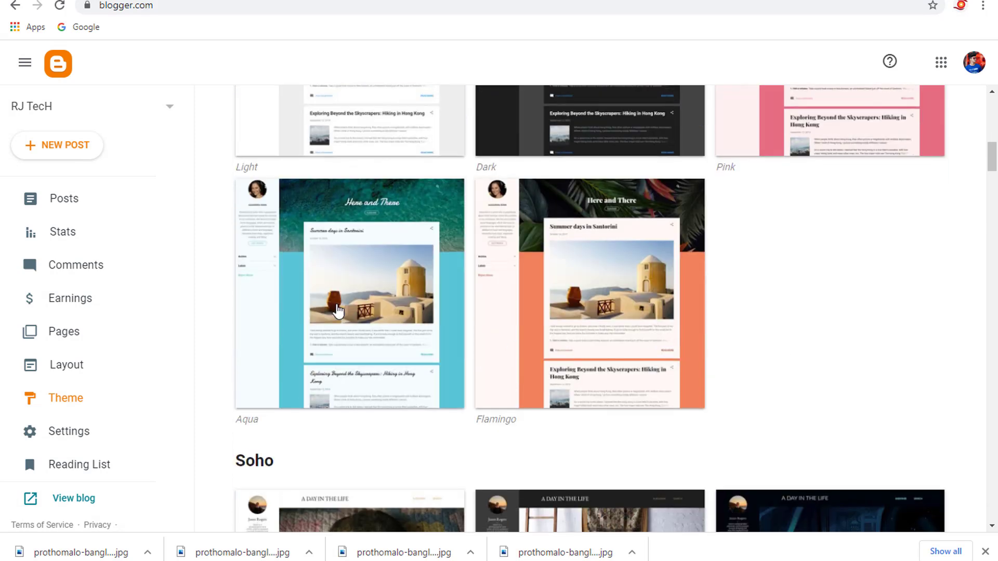
pyautogui.scroll(9, 401, 290)
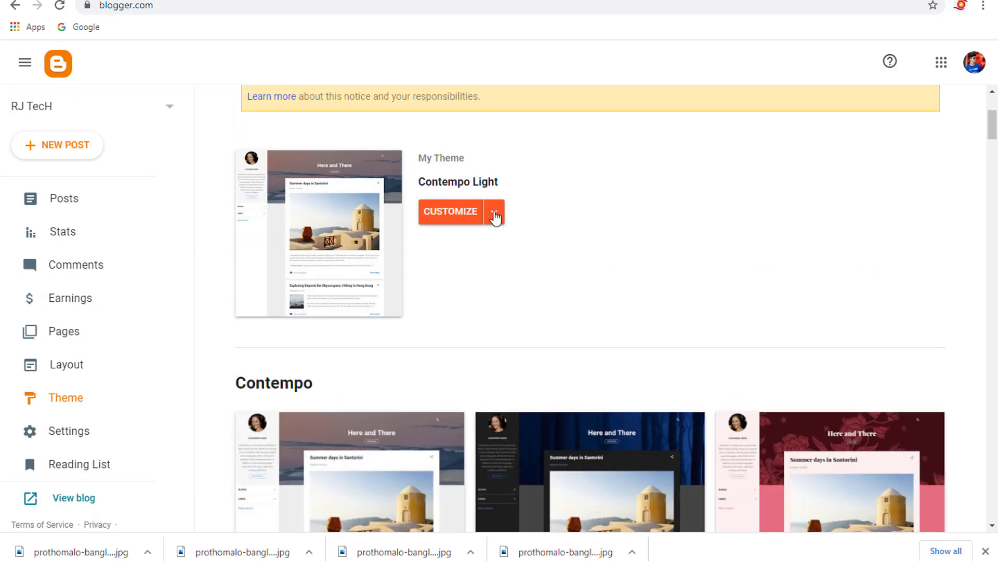
# - Open the HTML code of the current Contempo Light theme for editing
pyautogui.click(494, 218)
pyautogui.click(625, 237)
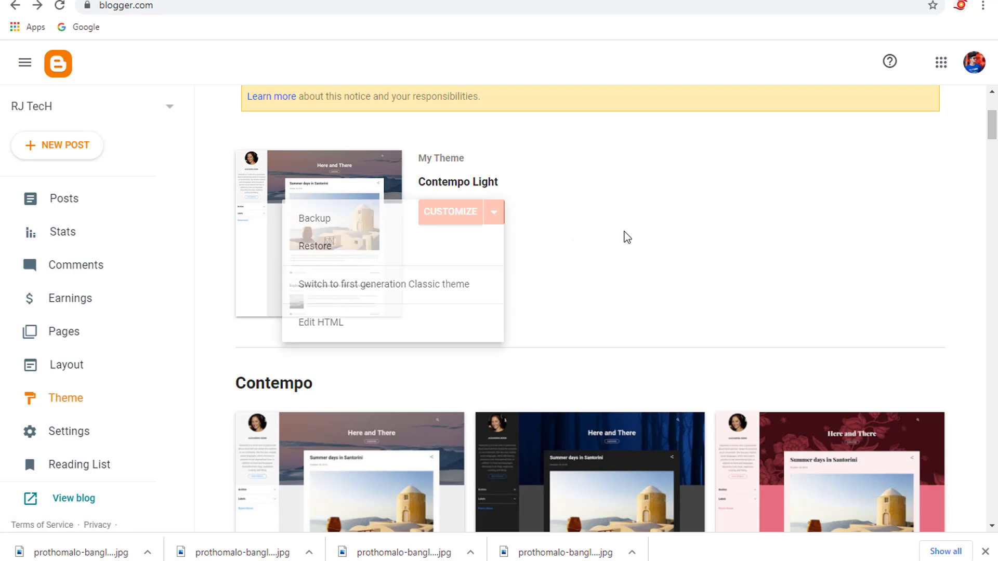
pyautogui.click(494, 217)
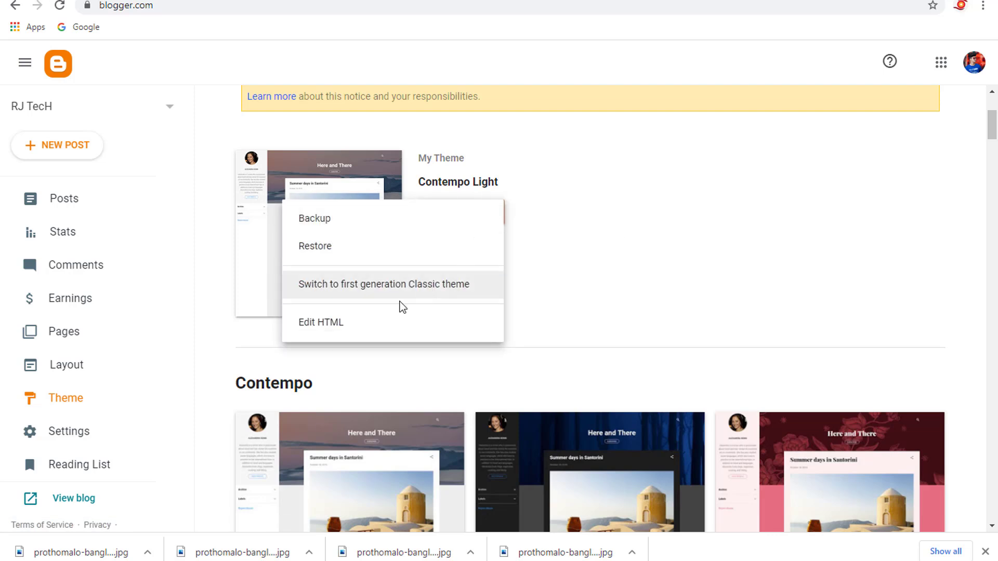
pyautogui.click(347, 323)
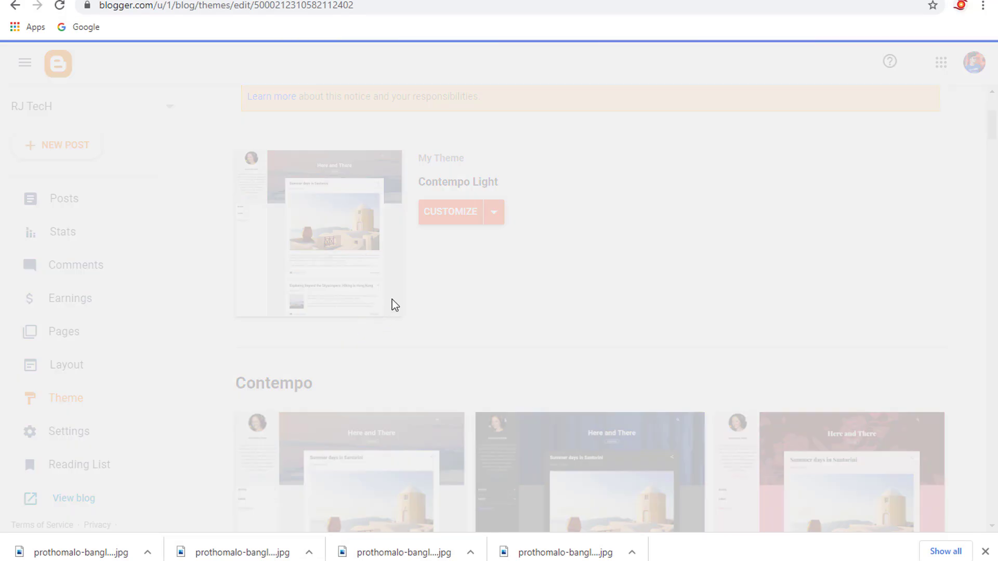
pyautogui.scroll(-20, 387, 291)
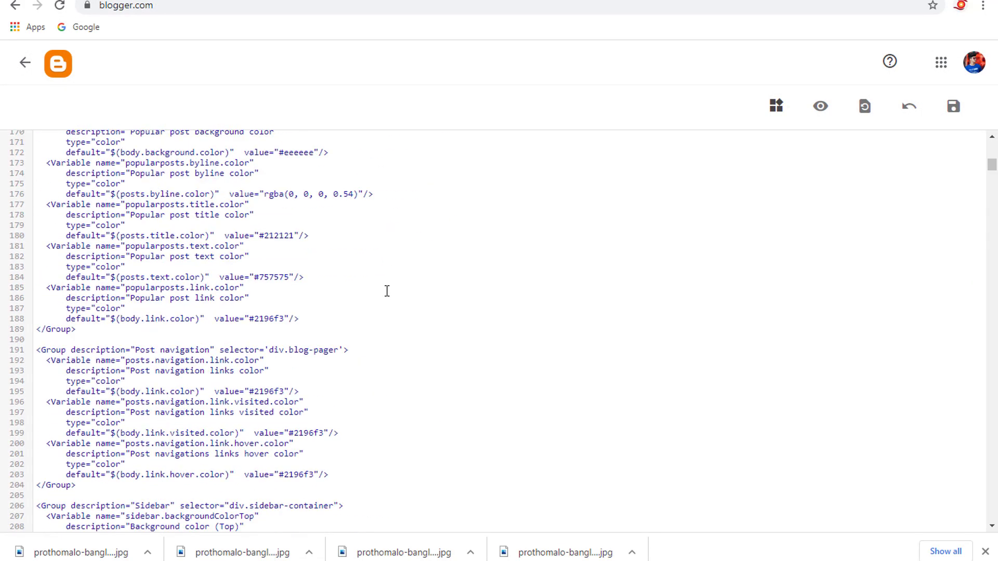
# - Switch to the desktop, close the empty Notepad window, and extract the UltraLite-Free-Version archive there
pyautogui.click(918, 0)
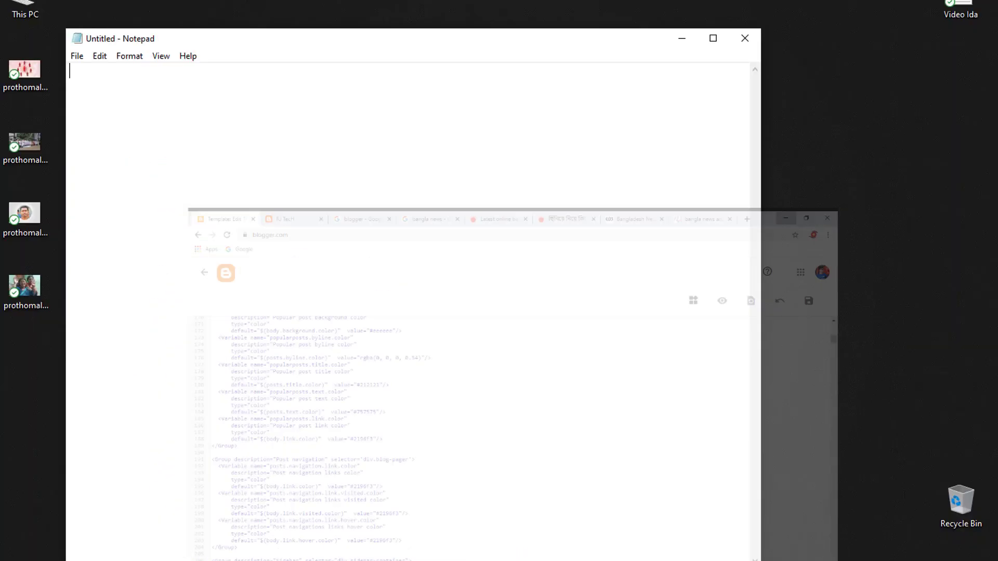
pyautogui.click(744, 39)
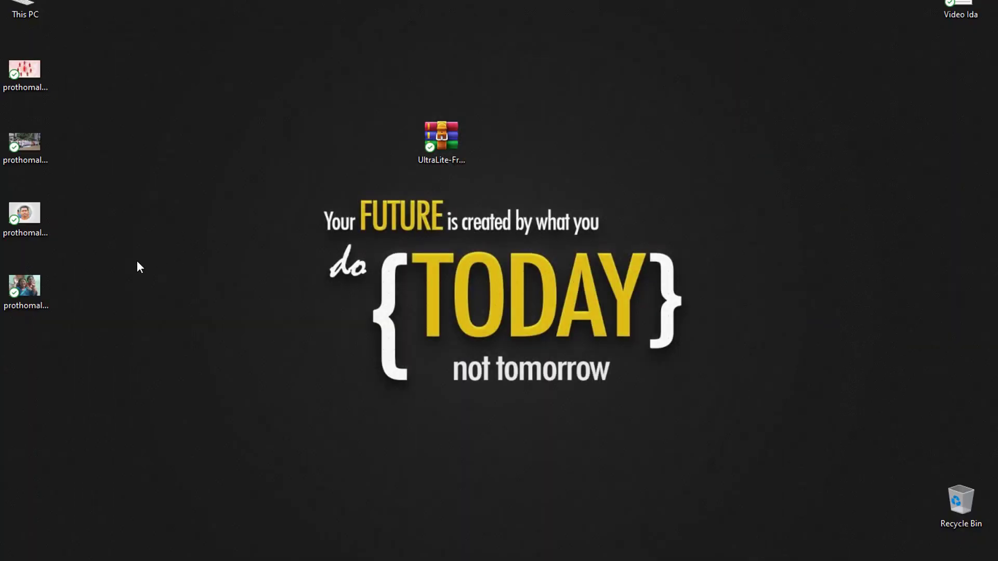
pyautogui.moveTo(468, 139); pyautogui.dragTo(410, 75)
pyautogui.moveTo(301, 38); pyautogui.dragTo(441, 120)
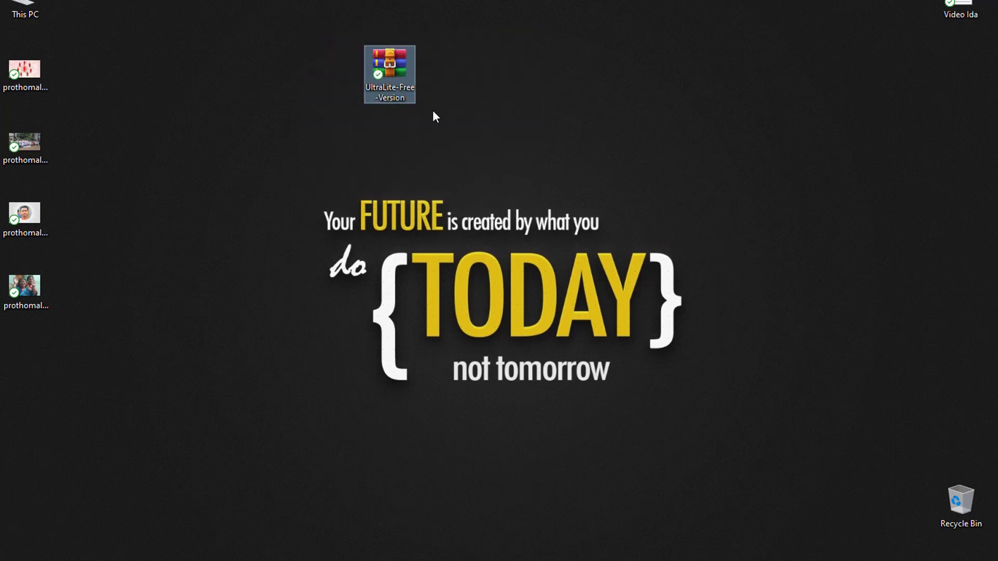
pyautogui.rightClick(397, 71)
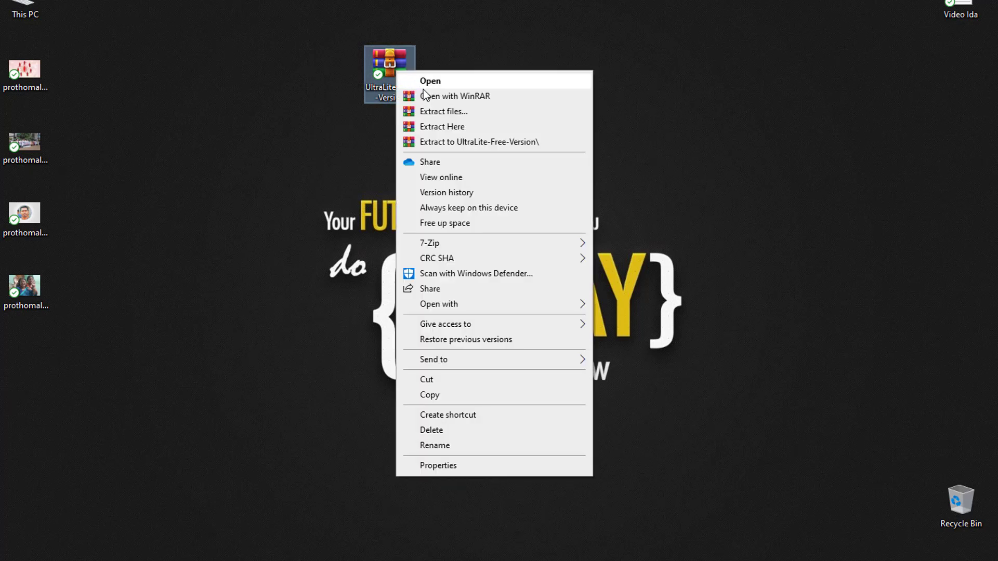
pyautogui.click(458, 126)
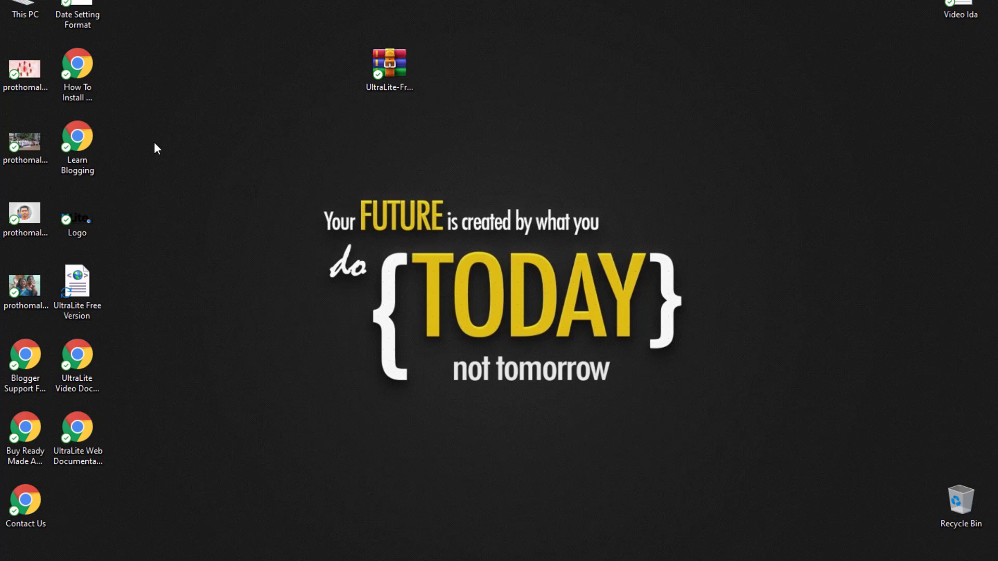
# - Move the extracted UltraLite Free Version template file to a clear spot on the desktop and open it in Notepad
pyautogui.moveTo(85, 296); pyautogui.dragTo(245, 151)
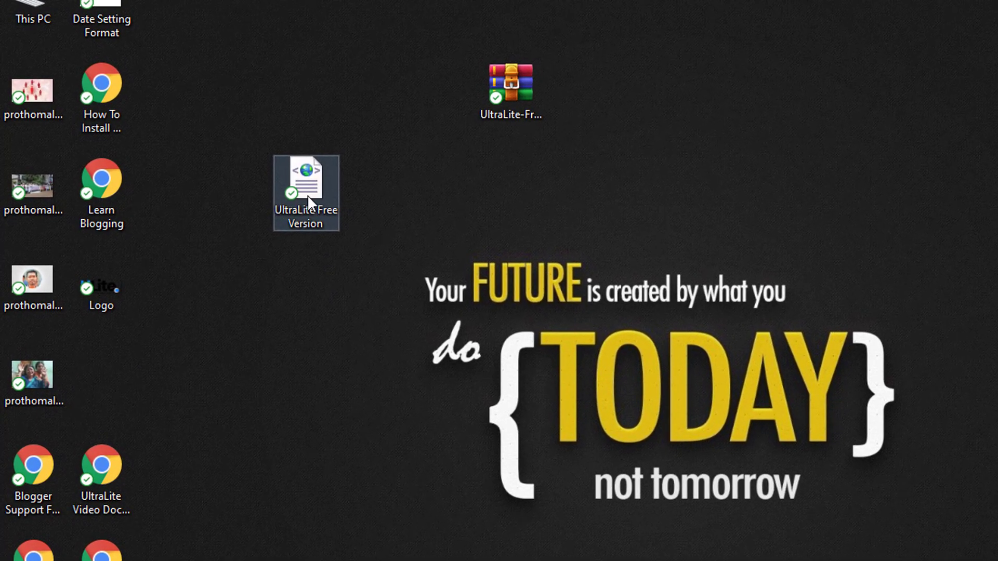
pyautogui.moveTo(307, 195); pyautogui.dragTo(318, 86)
pyautogui.rightClick(317, 85)
pyautogui.click(365, 118)
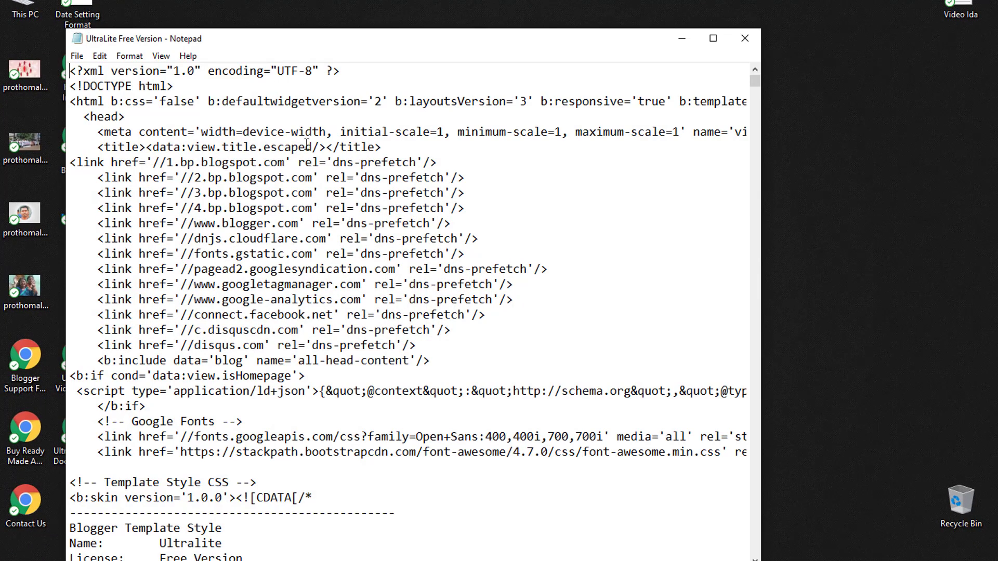
# - Look through the UltraLite template code in Notepad, then select and copy all of it
pyautogui.scroll(-20, 338, 234)
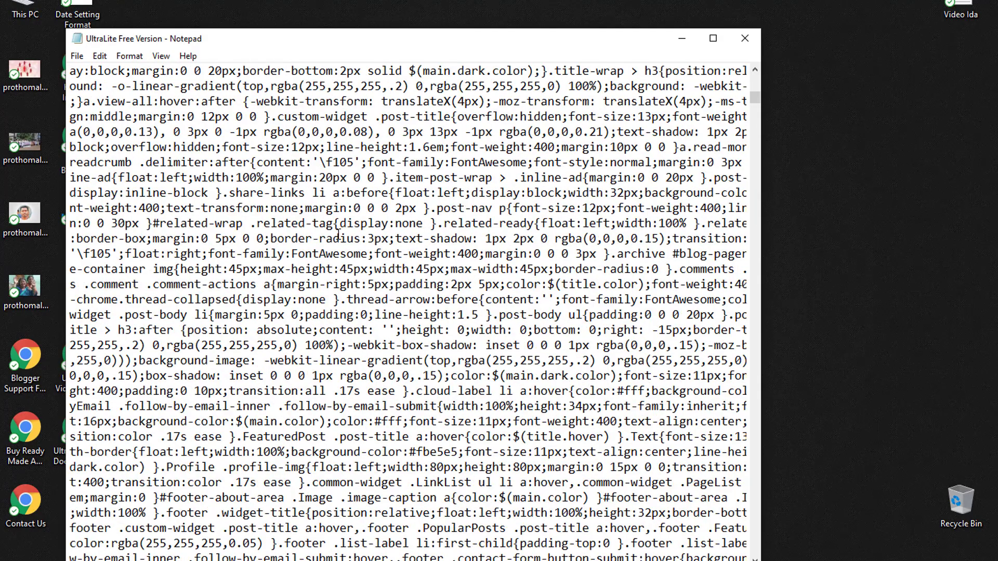
pyautogui.scroll(-5, 338, 235)
pyautogui.moveTo(384, 46); pyautogui.dragTo(410, 6)
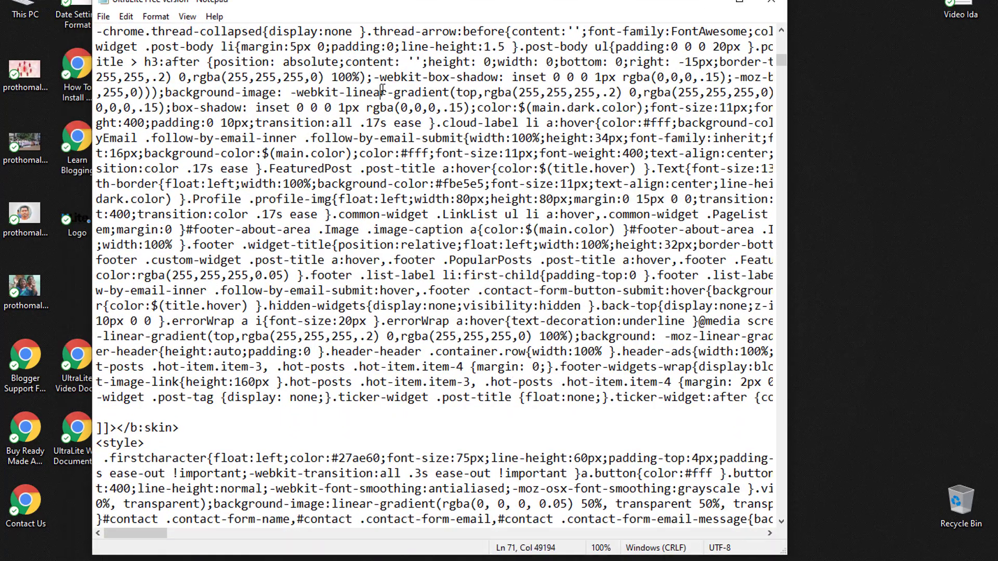
pyautogui.hotkey('ctrl', 'a')
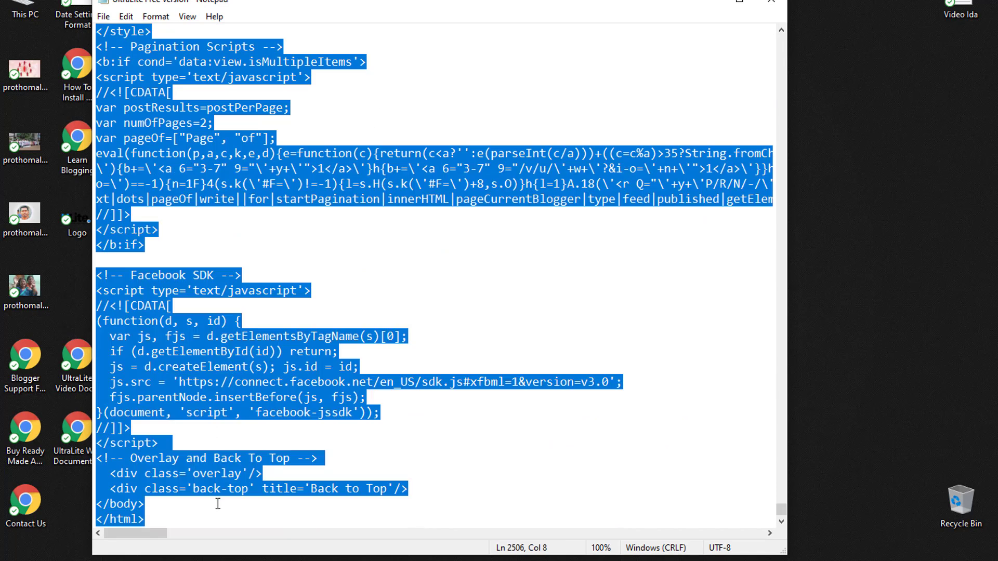
# - Switch back to Blogger and replace the theme's entire HTML with the copied UltraLite template code
pyautogui.click(453, 560)
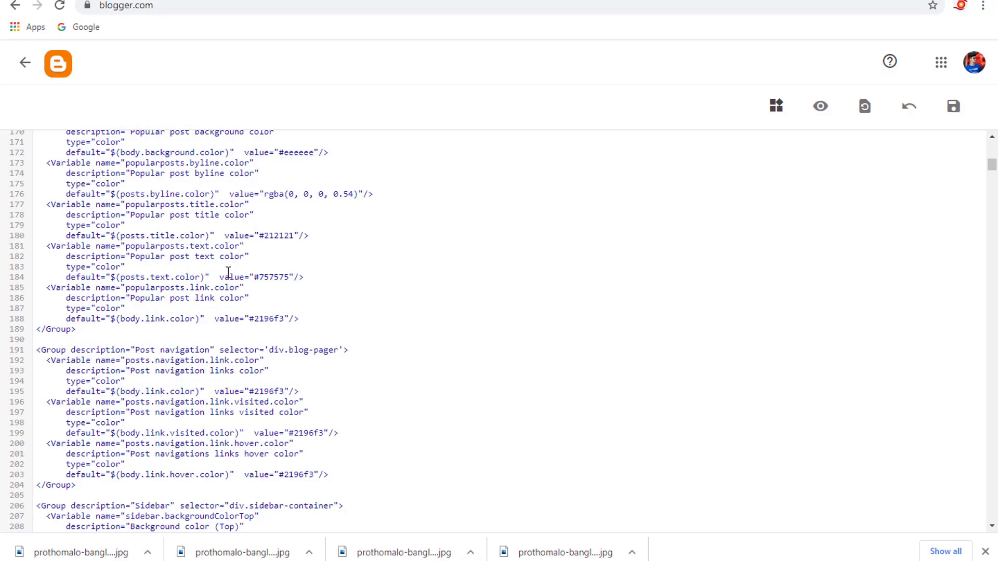
pyautogui.scroll(20, 228, 271)
pyautogui.scroll(6, 226, 272)
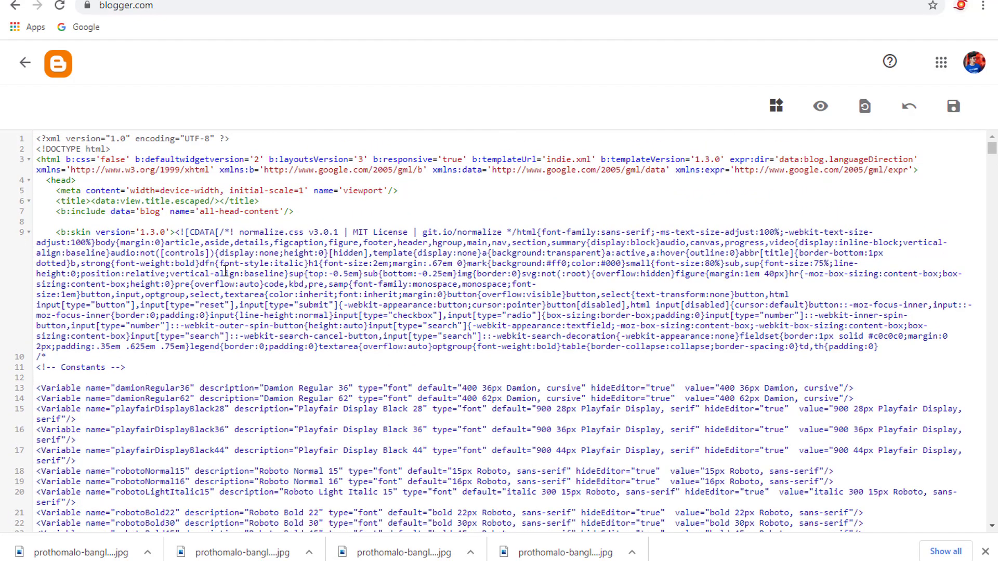
pyautogui.hotkey('ctrl', 'a')
pyautogui.press('BackSpace')
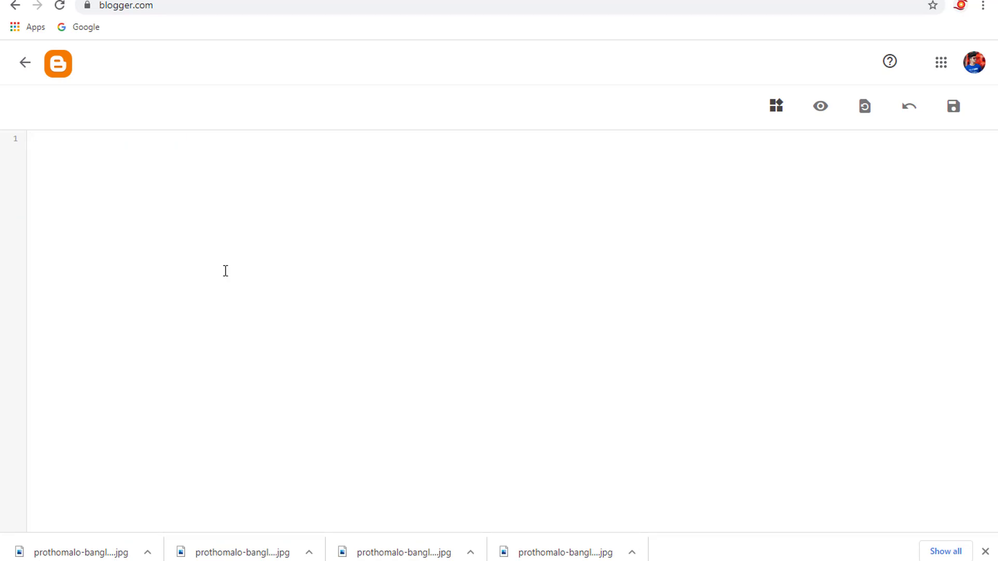
pyautogui.hotkey('ctrl', 'v')
pyautogui.scroll(15, 442, 308)
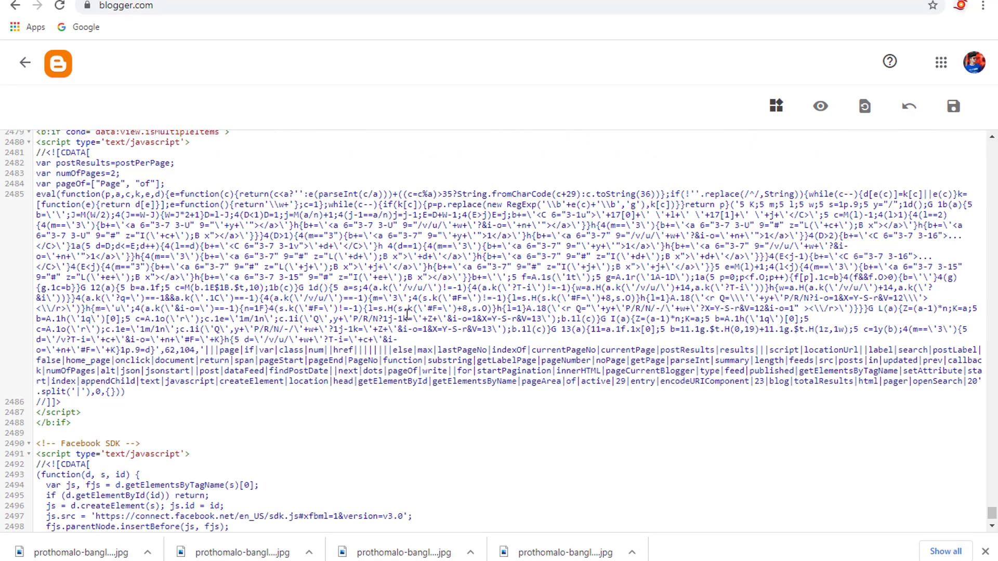
# - Save the theme HTML containing the UltraLite template code and look over the already open RJ TecH blog page
pyautogui.scroll(-15, 422, 312)
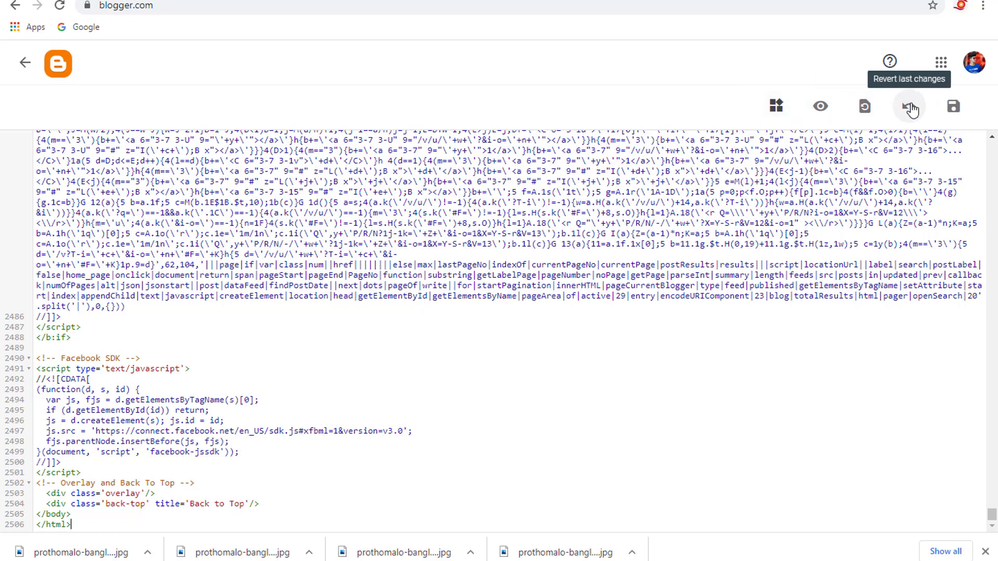
pyautogui.click(955, 109)
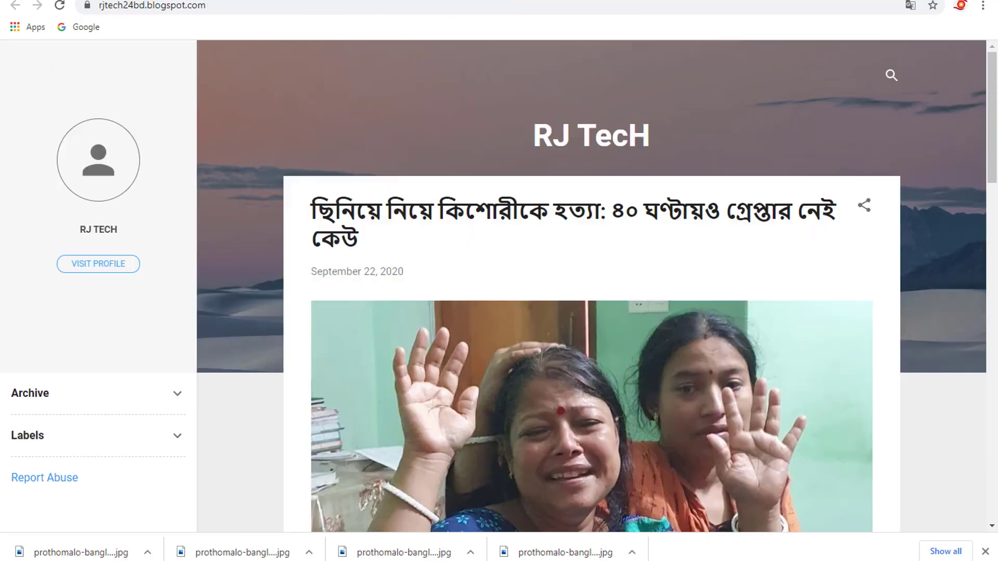
pyautogui.scroll(-20, 653, 257)
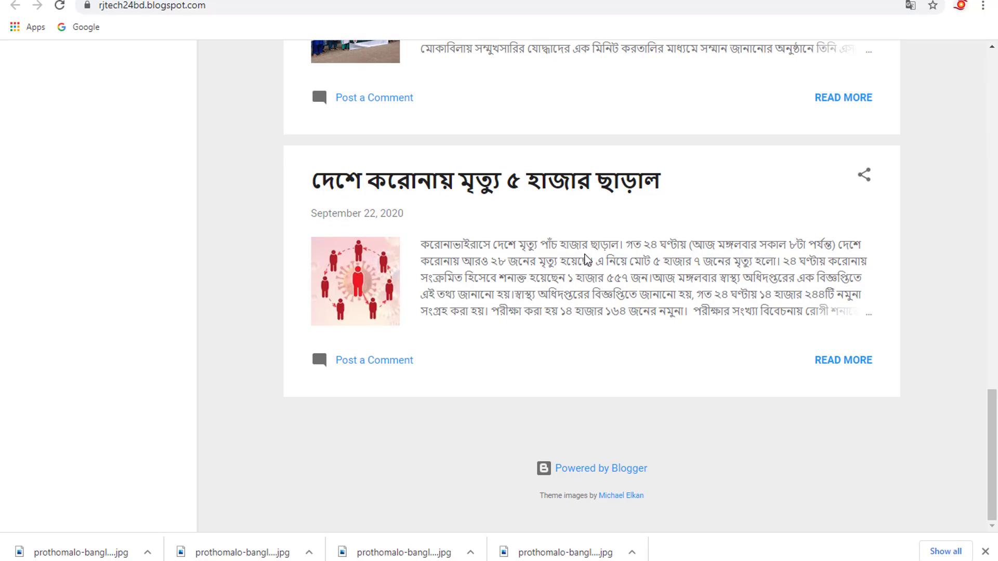
pyautogui.scroll(15, 583, 256)
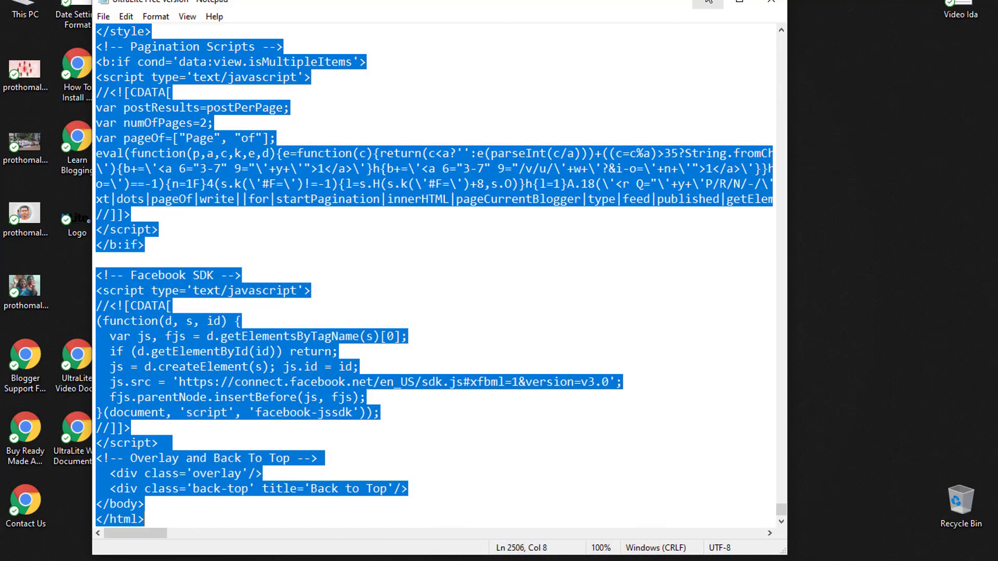
# - Switch to the desktop and move the UltraLite-Free-Version archive slightly farther from the extracted template file
pyautogui.click(708, 2)
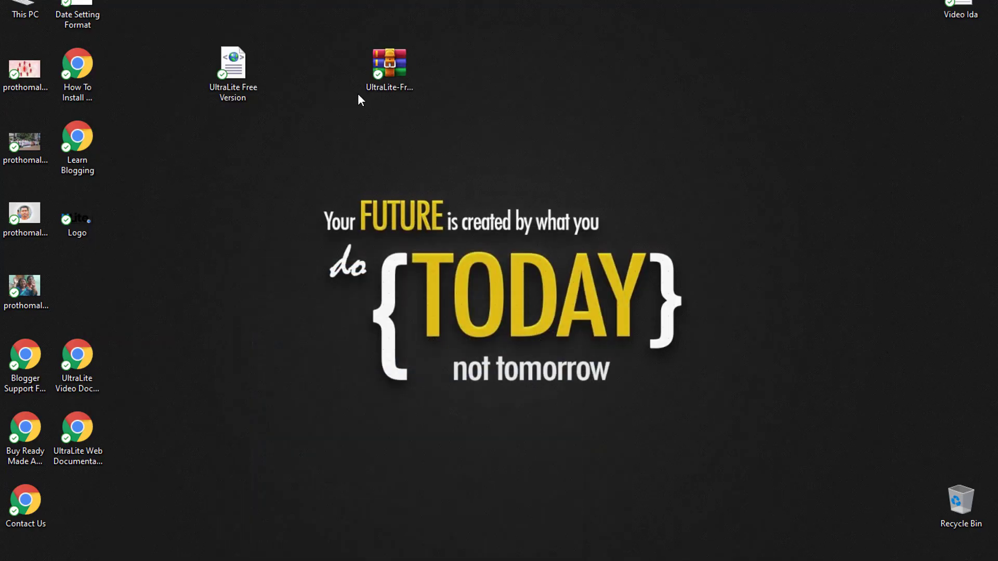
pyautogui.moveTo(410, 68); pyautogui.dragTo(460, 76)
pyautogui.moveTo(334, 18); pyautogui.dragTo(486, 79)
pyautogui.rightClick(454, 64)
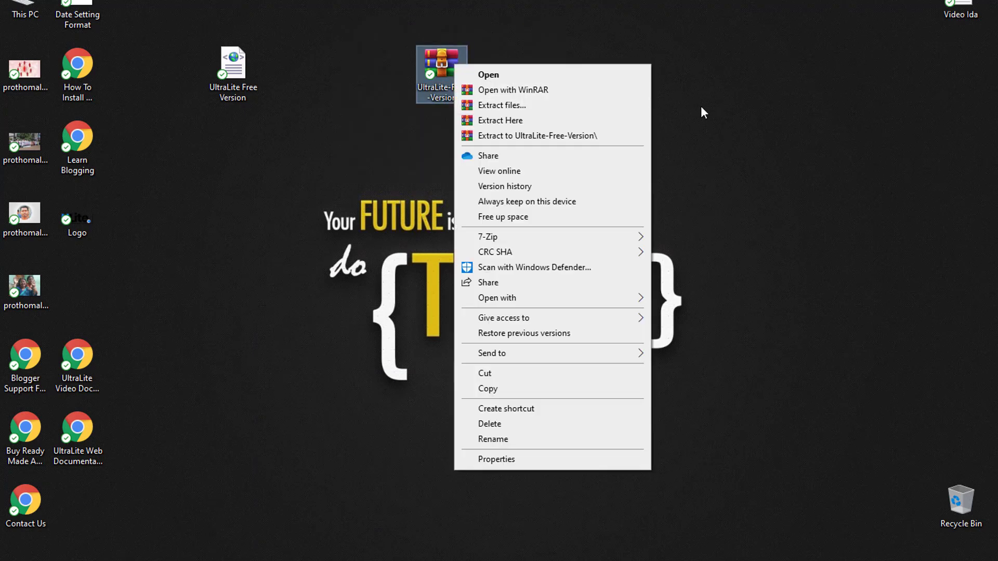
pyautogui.click(676, 106)
pyautogui.moveTo(357, 19); pyautogui.dragTo(541, 164)
pyautogui.click(529, 171)
pyautogui.moveTo(401, 23); pyautogui.dragTo(558, 151)
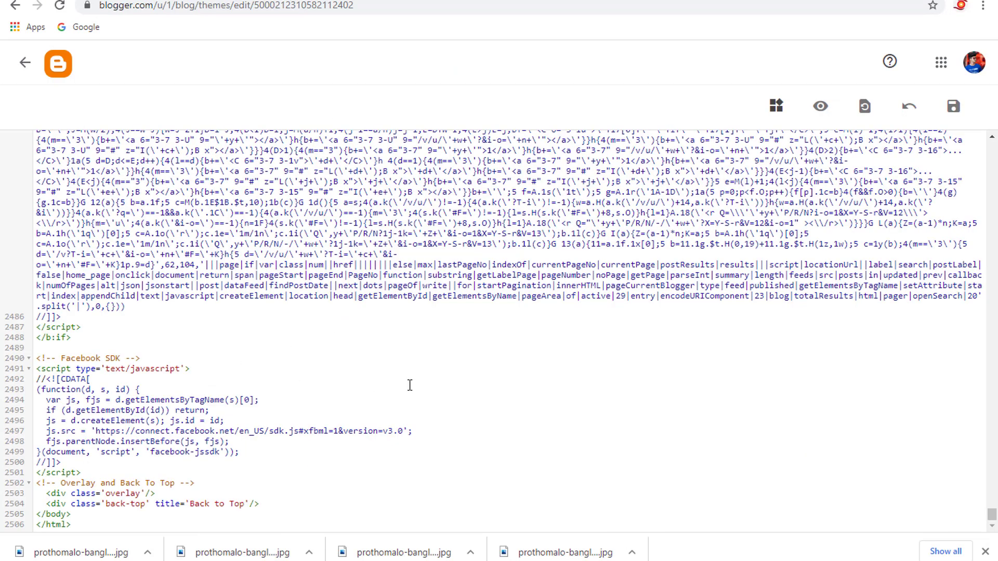
# - Leave the theme's HTML editor, open the live blog and examine its homepage from header to footer
pyautogui.click(25, 62)
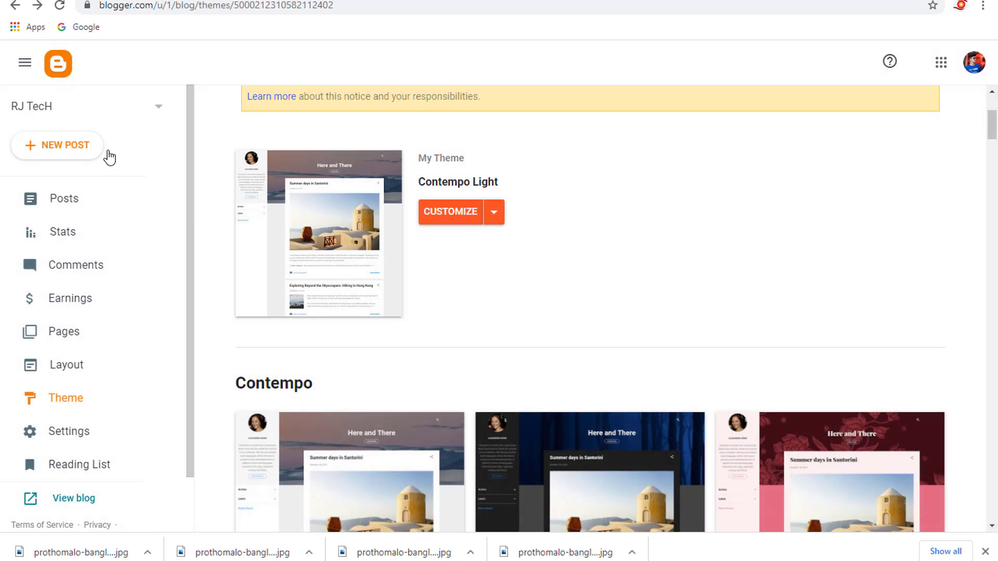
pyautogui.scroll(-2, 116, 408)
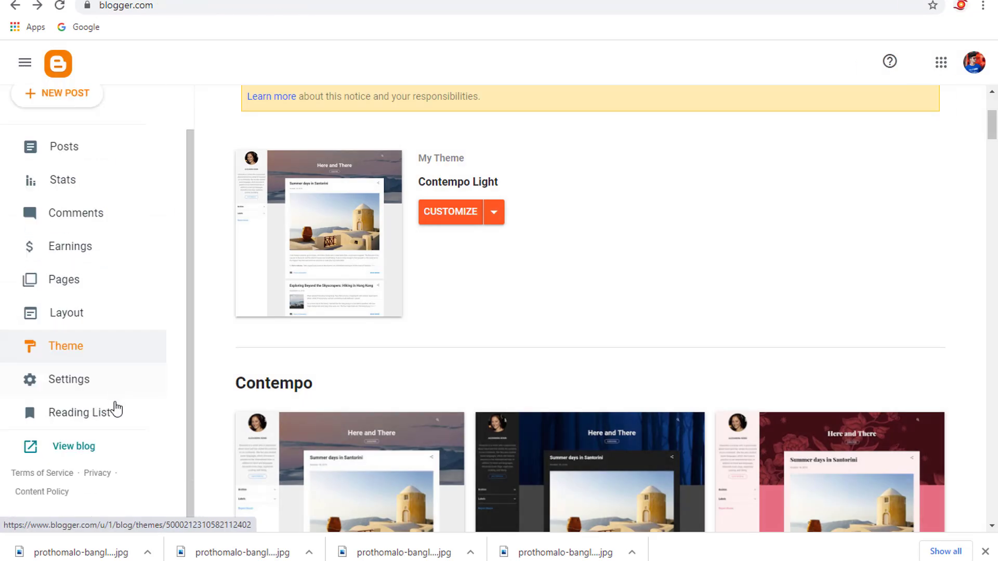
pyautogui.click(65, 442)
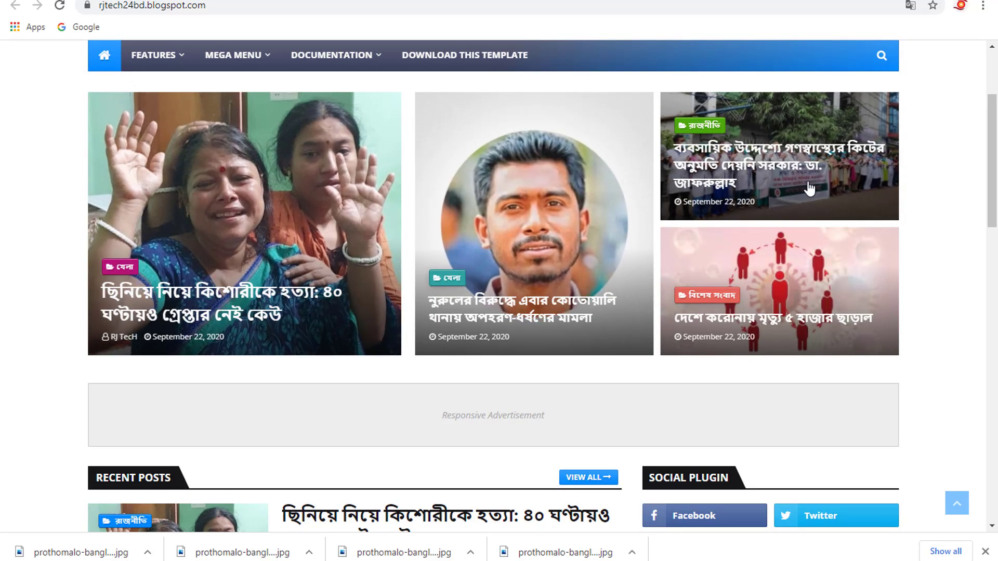
pyautogui.scroll(-10, 555, 269)
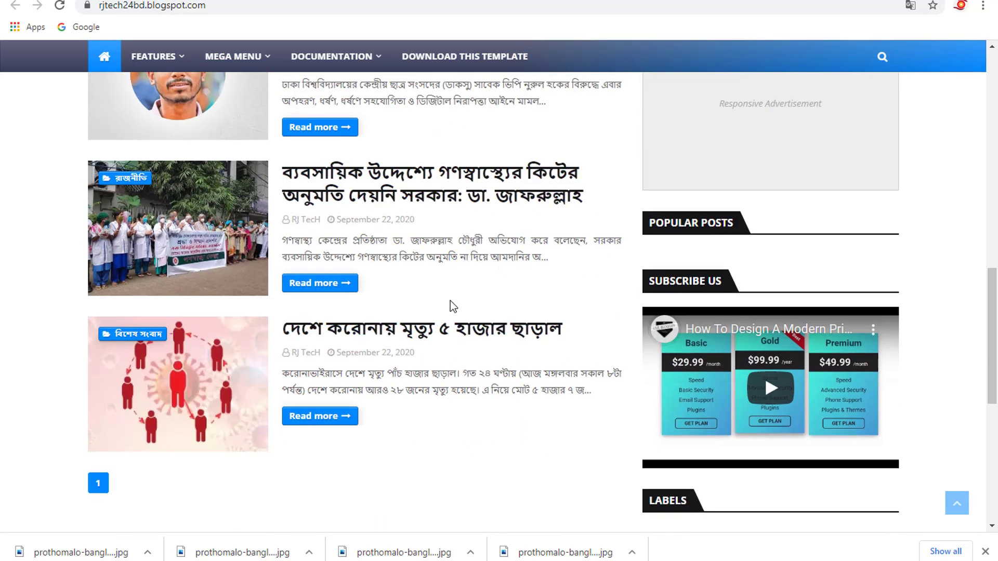
pyautogui.scroll(-4, 482, 299)
pyautogui.scroll(3, 417, 323)
pyautogui.scroll(-4, 446, 317)
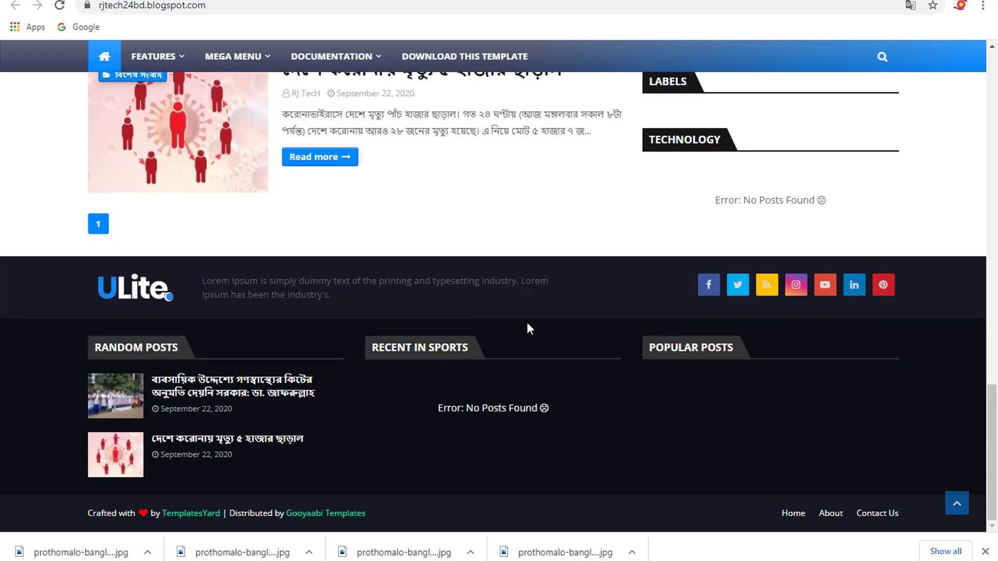
pyautogui.scroll(15, 492, 310)
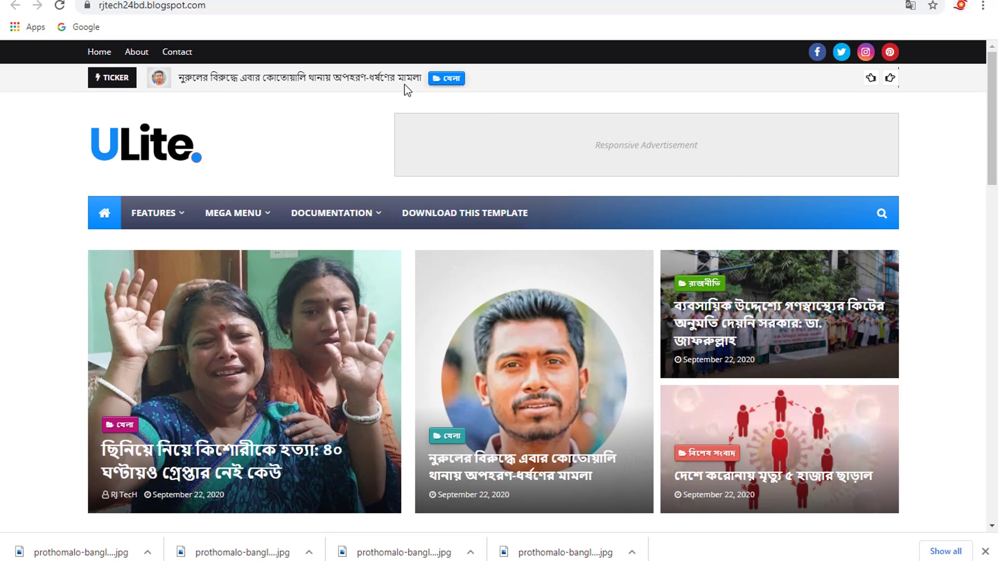
# - Return to the Blogger dashboard and look through the list of published posts
pyautogui.click(229, 1)
pyautogui.scroll(2, 86, 194)
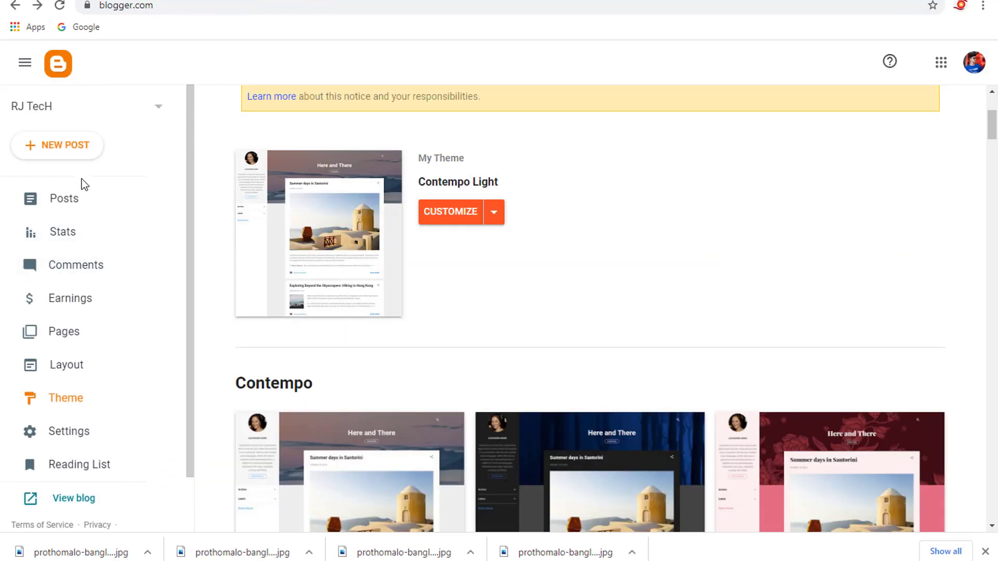
pyautogui.click(73, 201)
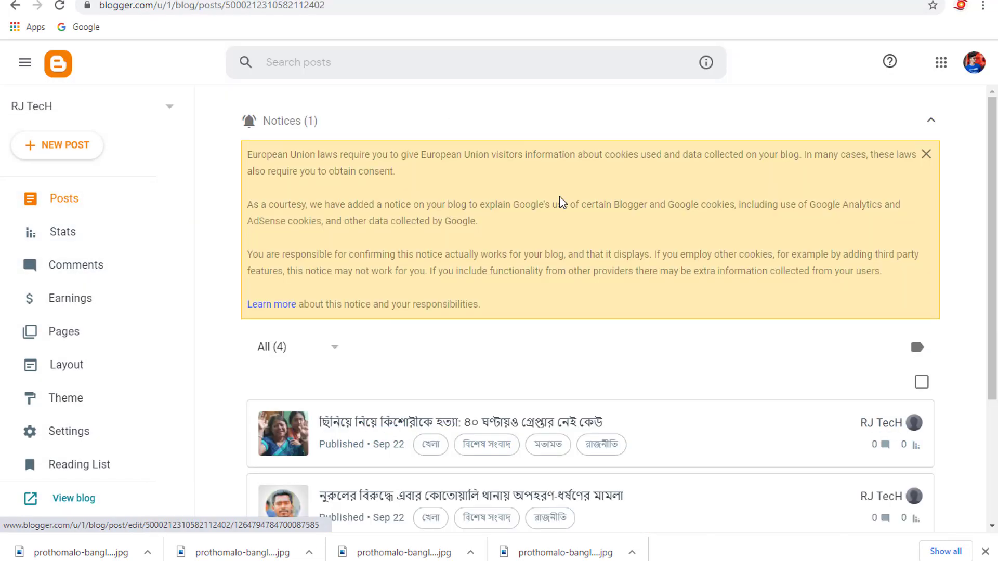
pyautogui.scroll(-3, 582, 341)
pyautogui.scroll(-2, 74, 364)
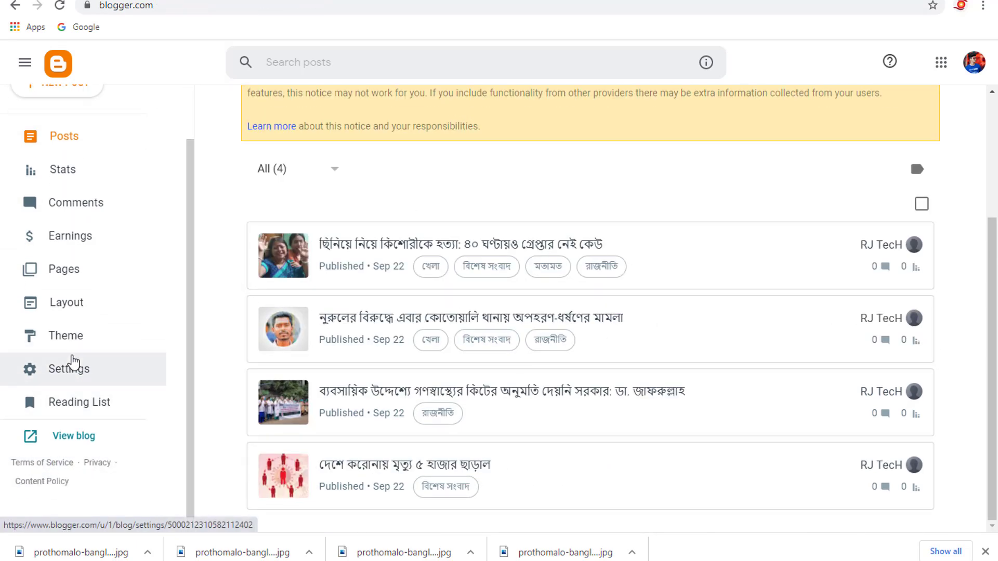
# - Visit the blog's settings briefly and look over the theme page with the current custom theme
pyautogui.click(70, 369)
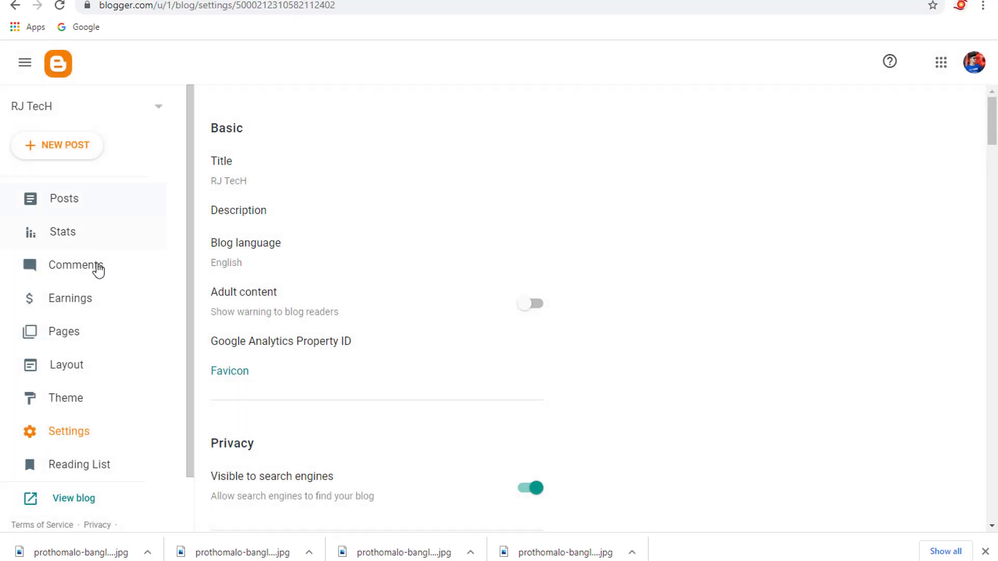
pyautogui.click(65, 400)
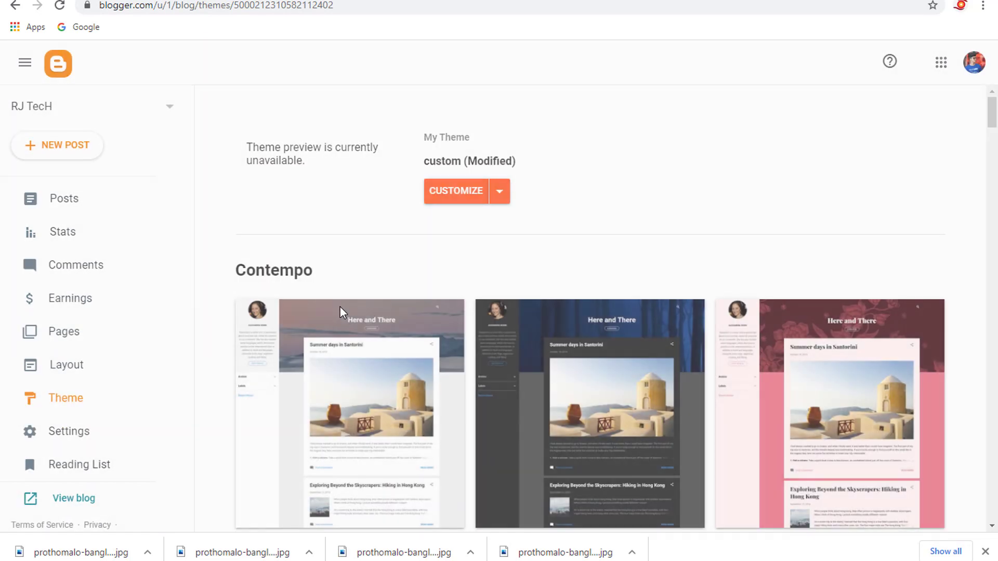
pyautogui.scroll(-6, 371, 306)
pyautogui.scroll(8, 573, 298)
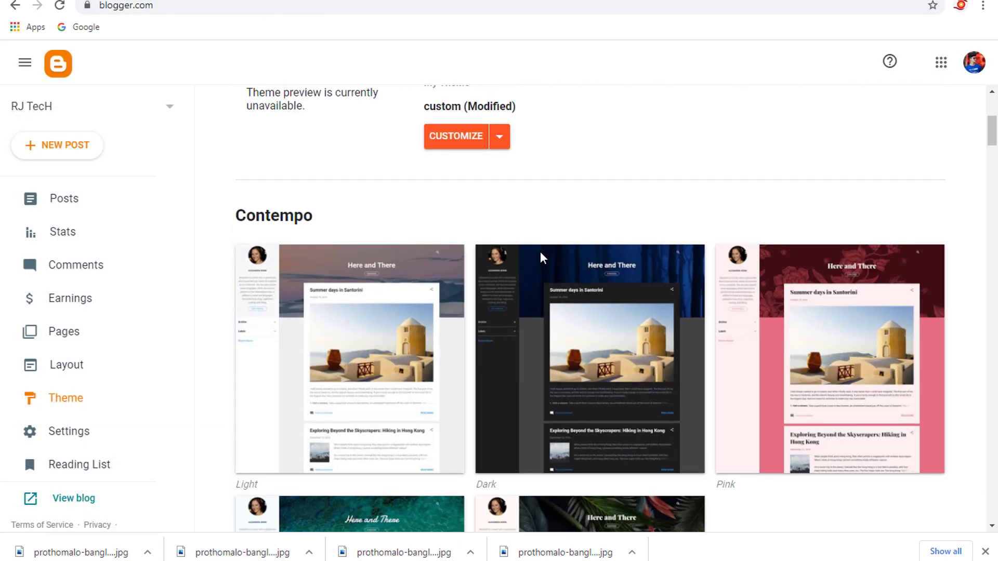